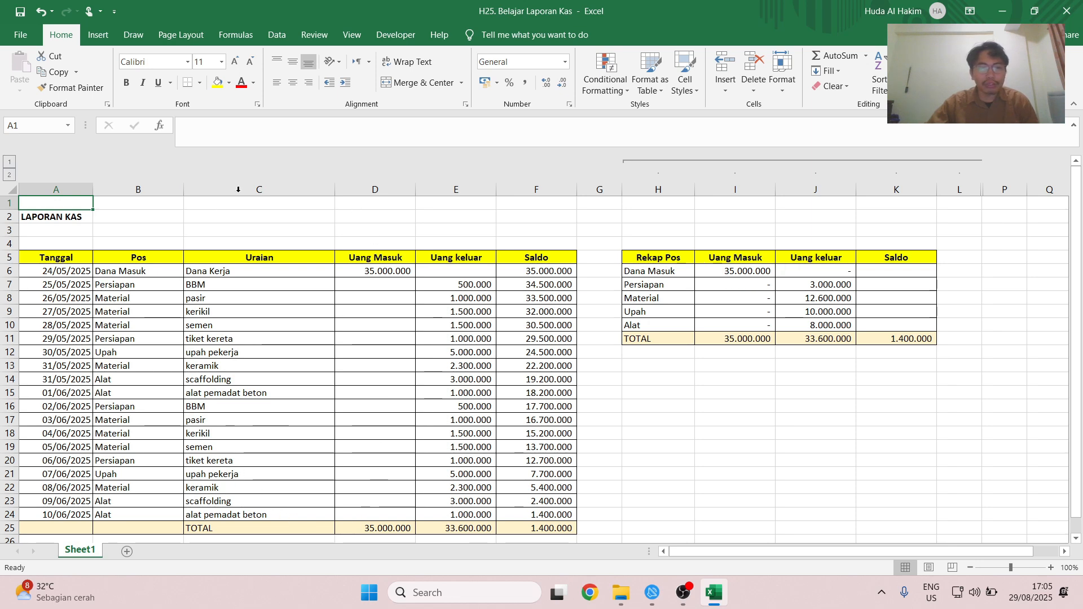
pyautogui.click(210, 257)
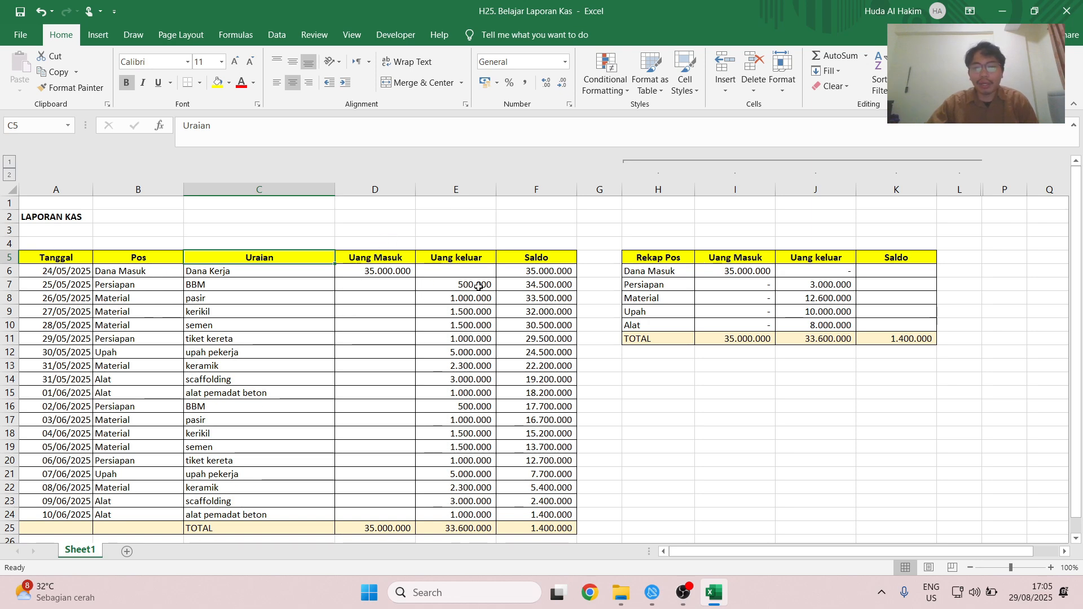
pyautogui.click(243, 227)
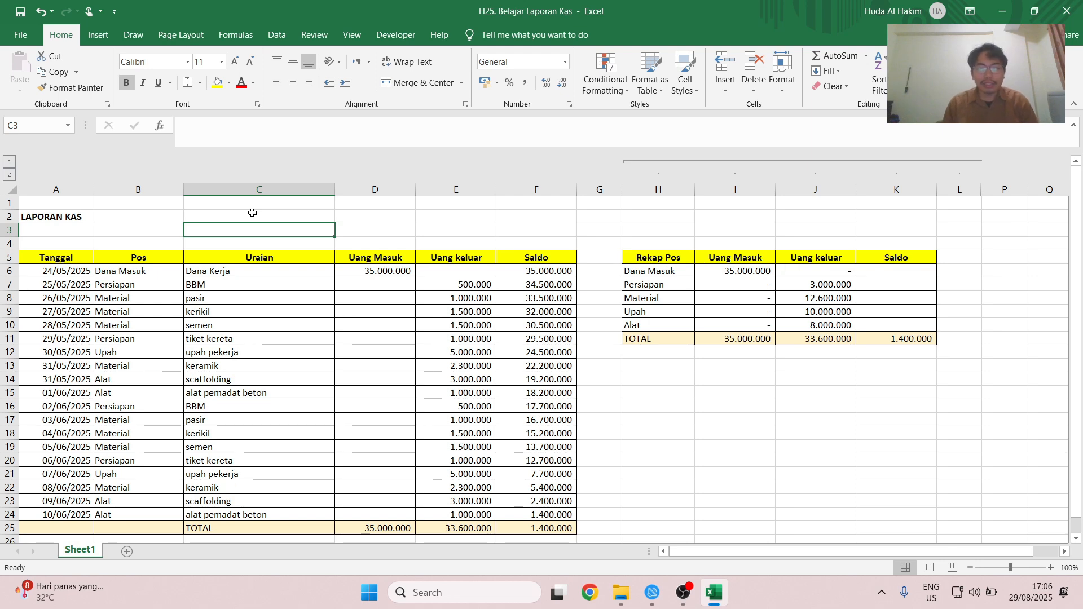
pyautogui.click(210, 327)
# Step: Copy the Uraian column C5:C24 and paste it as values into cell B2 of a new sheet
pyautogui.moveTo(222, 259); pyautogui.dragTo(243, 514)
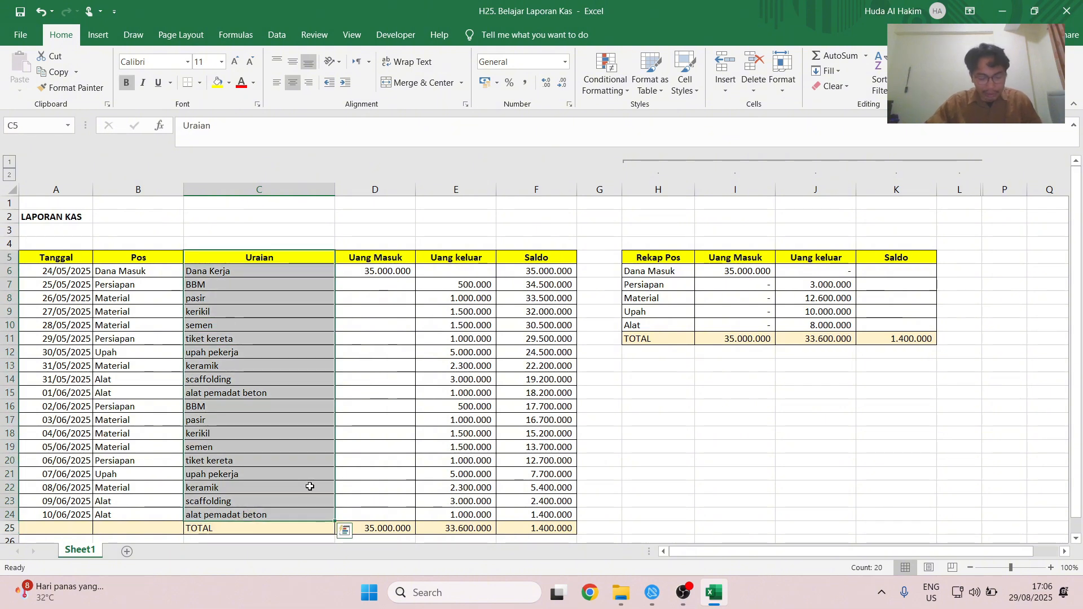
pyautogui.hotkey('ctrl', 'c')
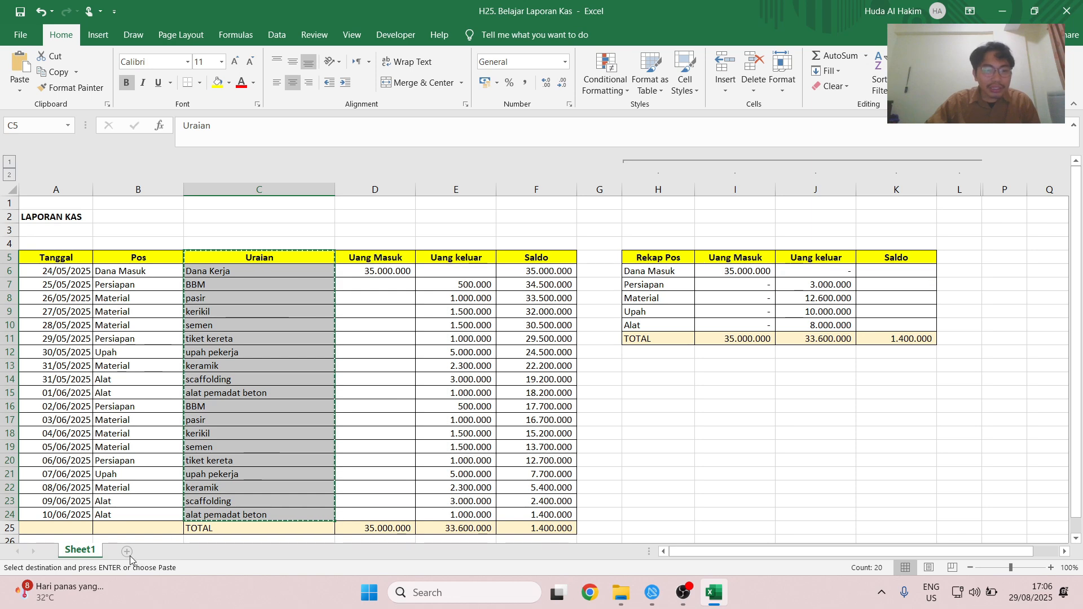
pyautogui.click(127, 552)
pyautogui.rightClick(87, 189)
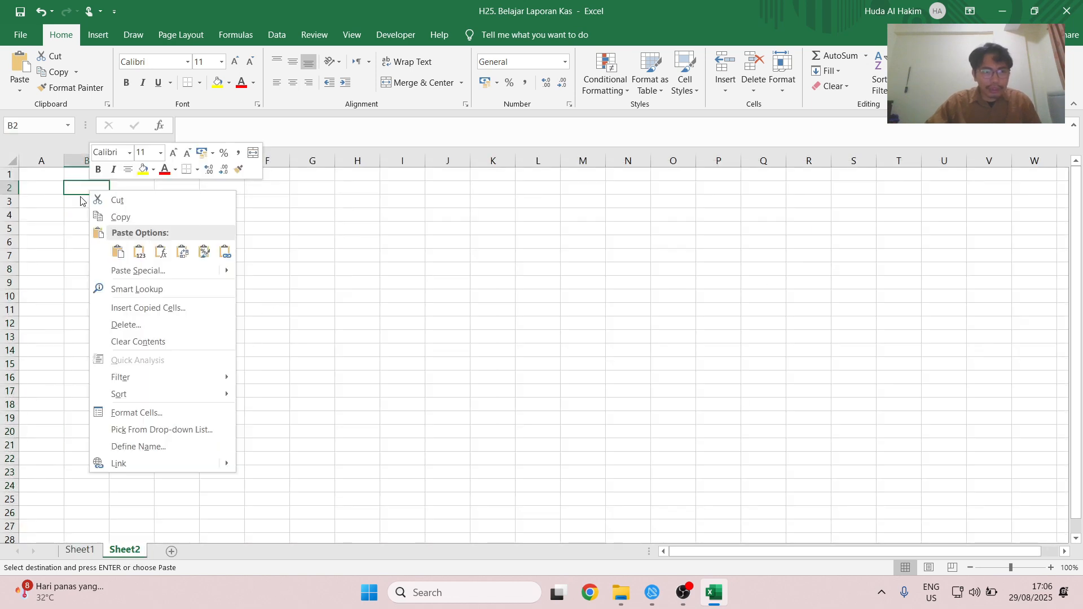
pyautogui.click(139, 251)
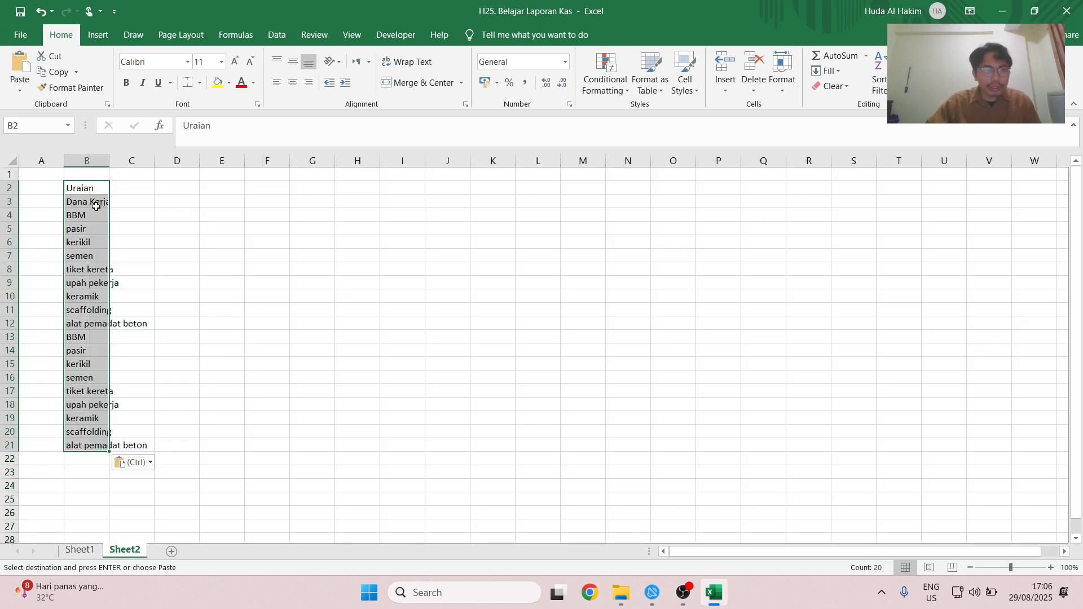
# Step: Copy the Tanggal column A5:A24 from Sheet1 and paste it as values at A2 of Sheet2
pyautogui.click(80, 550)
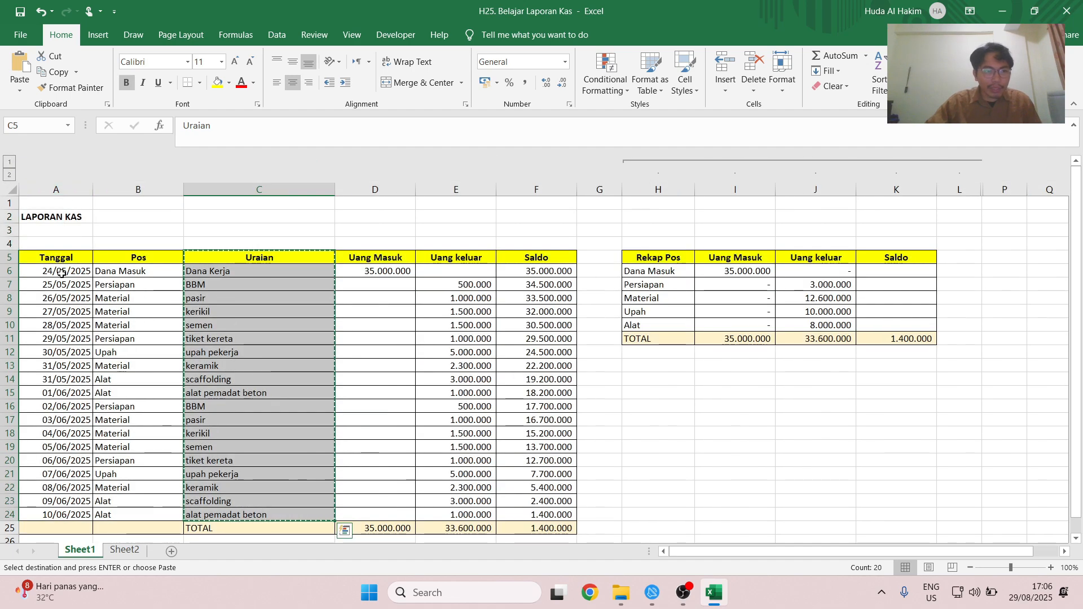
pyautogui.moveTo(55, 258); pyautogui.dragTo(60, 515)
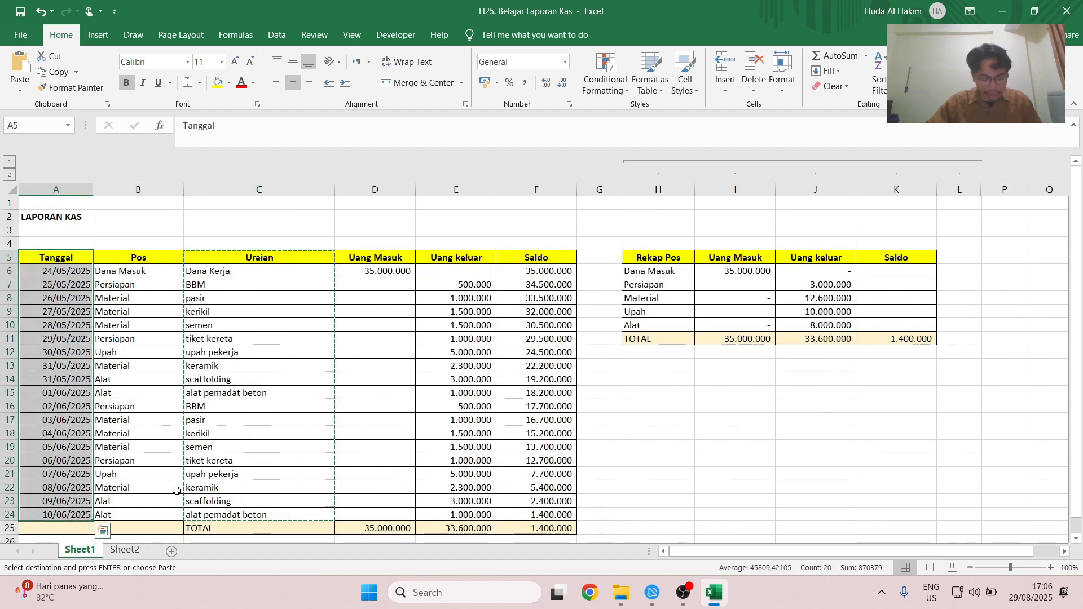
pyautogui.hotkey('ctrl', 'c')
pyautogui.click(129, 555)
pyautogui.click(29, 189)
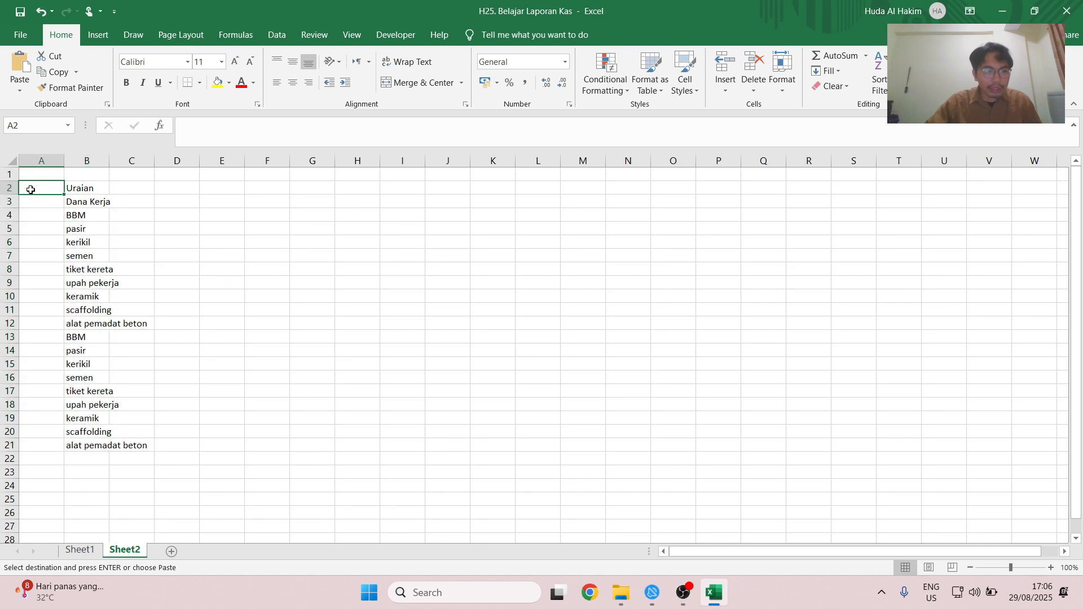
pyautogui.rightClick(28, 190)
pyautogui.press('v')
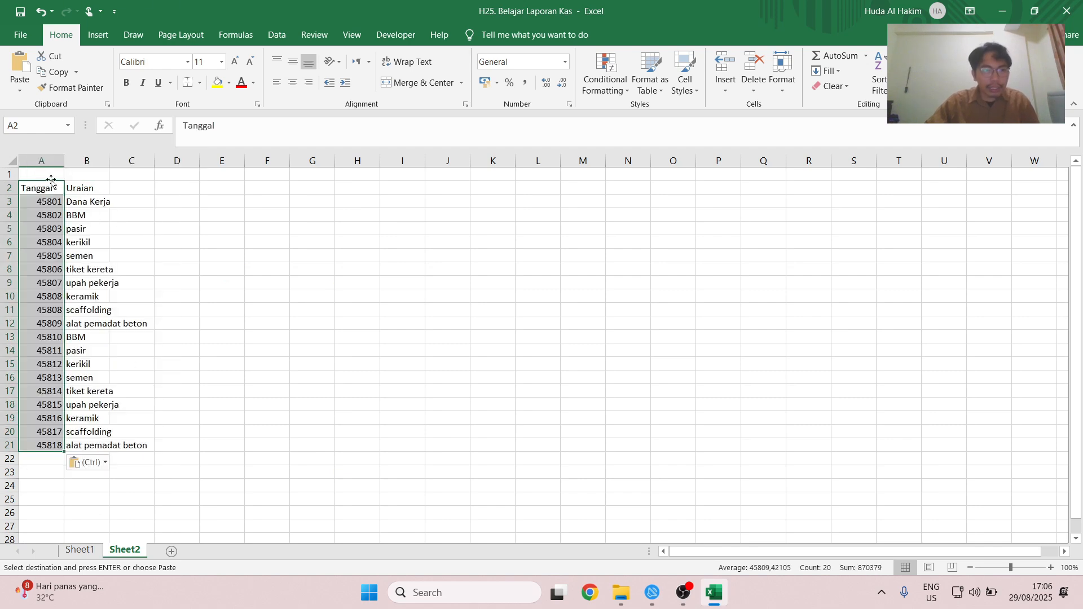
# Step: Format the Tanggal values from A3 downward as Short Date
pyautogui.click(41, 162)
pyautogui.keyDown('ctrl'); pyautogui.moveTo(41, 187); pyautogui.dragTo(43, 173); pyautogui.keyUp('ctrl')
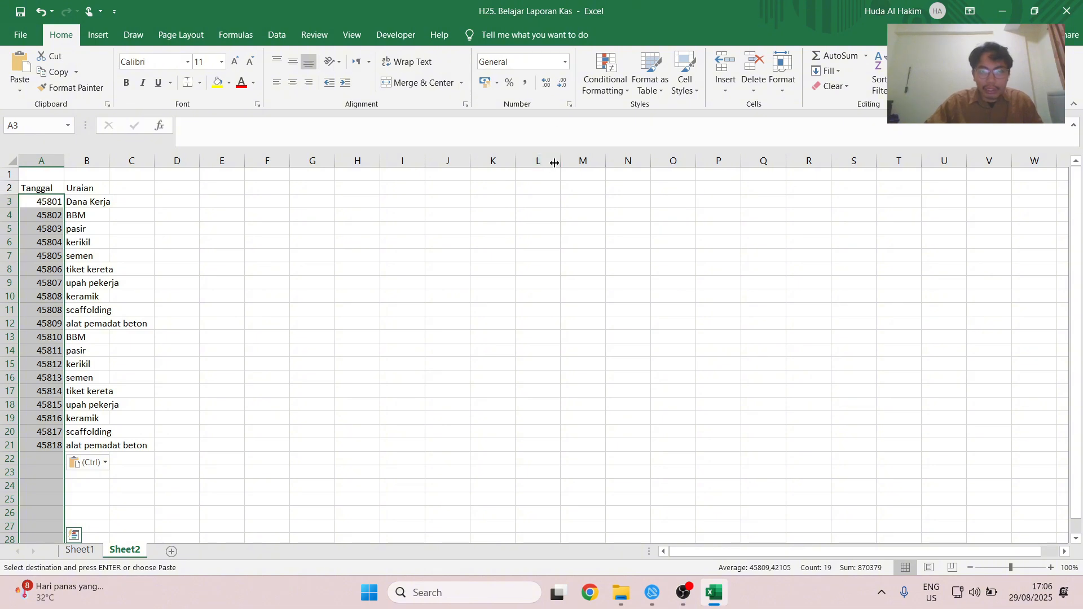
pyautogui.click(565, 61)
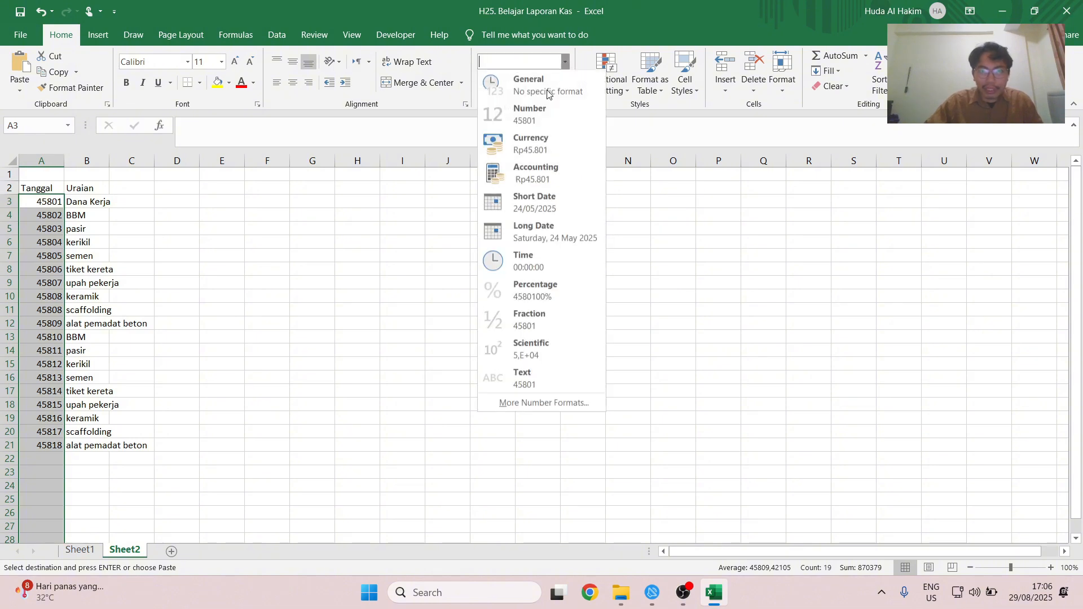
pyautogui.click(541, 204)
pyautogui.click(151, 223)
# Step: Copy the Uang Masuk and Uang keluar columns D5:E24 from Sheet1 and paste them as values at C2 of Sheet2
pyautogui.click(79, 550)
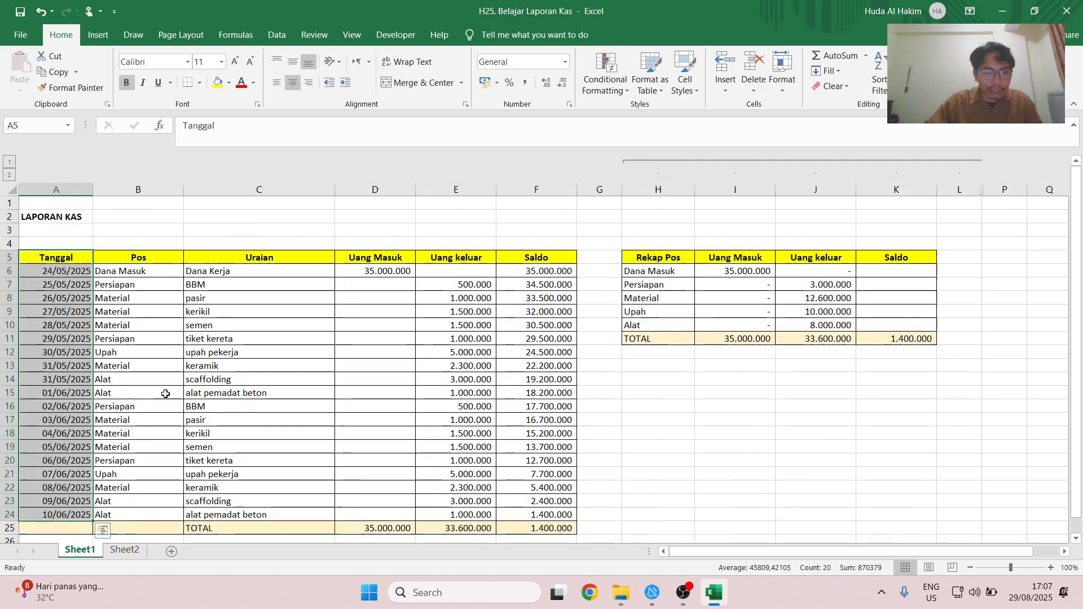
pyautogui.moveTo(374, 259); pyautogui.dragTo(490, 517)
pyautogui.hotkey('ctrl', 'c')
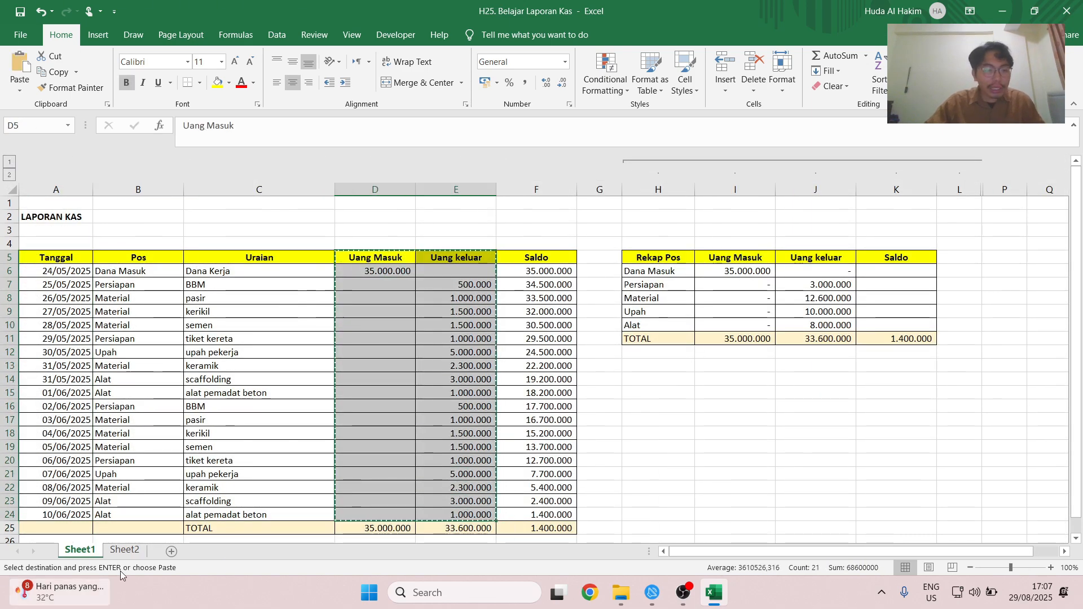
pyautogui.click(120, 552)
pyautogui.click(126, 194)
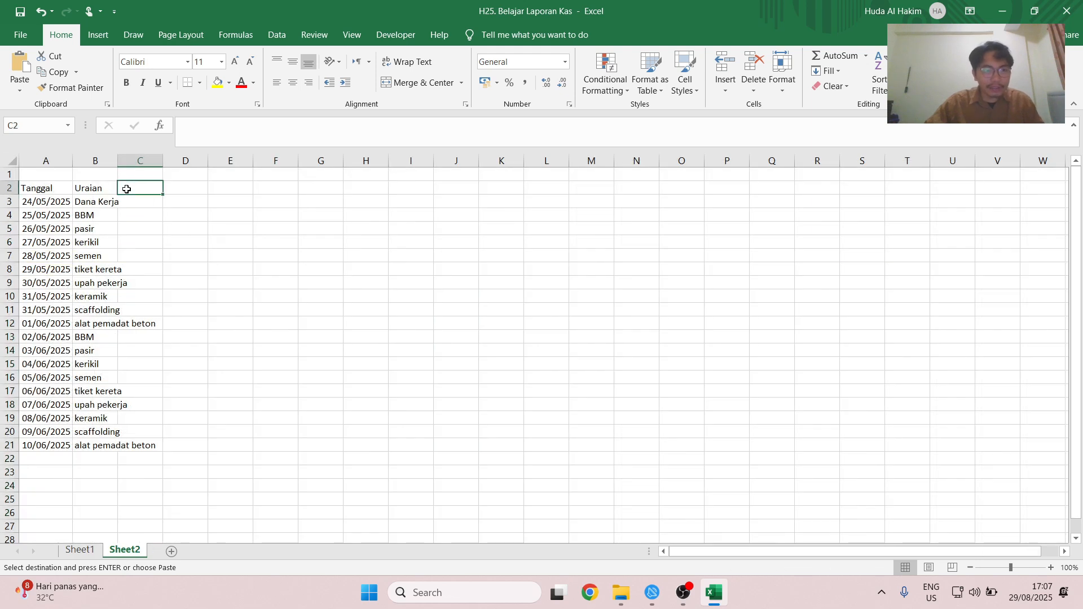
pyautogui.rightClick(126, 194)
pyautogui.click(168, 255)
pyautogui.click(158, 229)
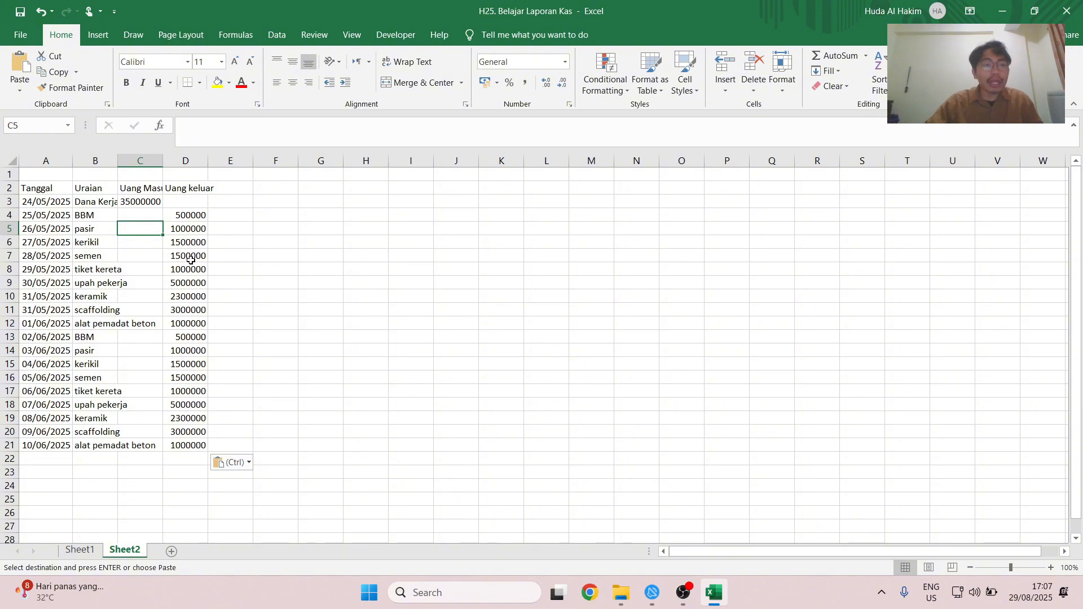
# Step: Apply comma style to the amounts in columns C and D from row 3 downward and autofit the sheet's column widths
pyautogui.moveTo(140, 162)
pyautogui.mouseDown()
pyautogui.moveTo(180, 192)
pyautogui.moveTo(144, 175)
pyautogui.mouseUp()
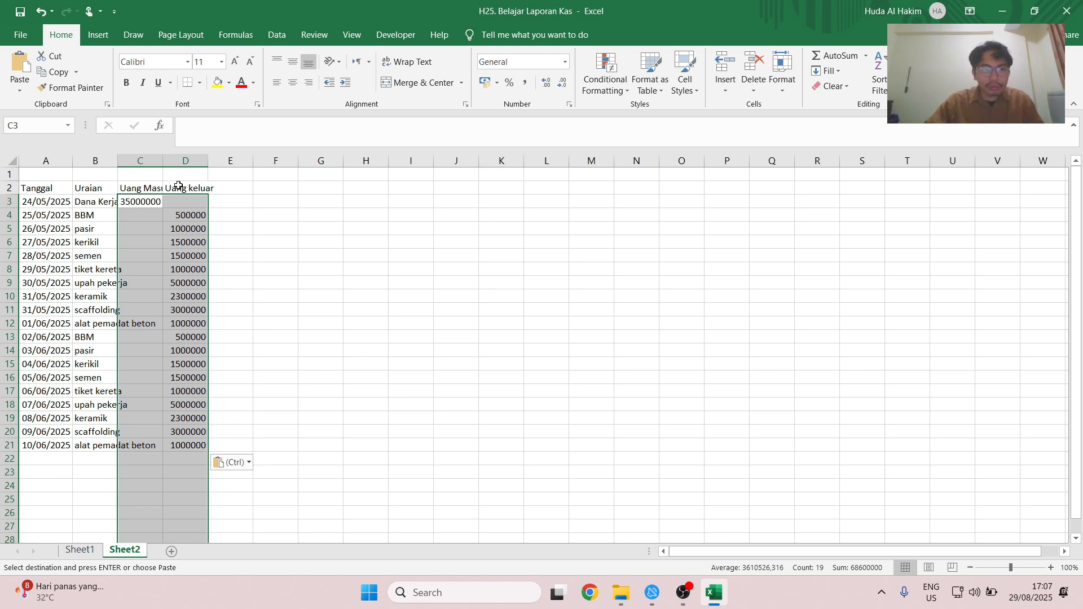
pyautogui.click(527, 86)
pyautogui.click(145, 242)
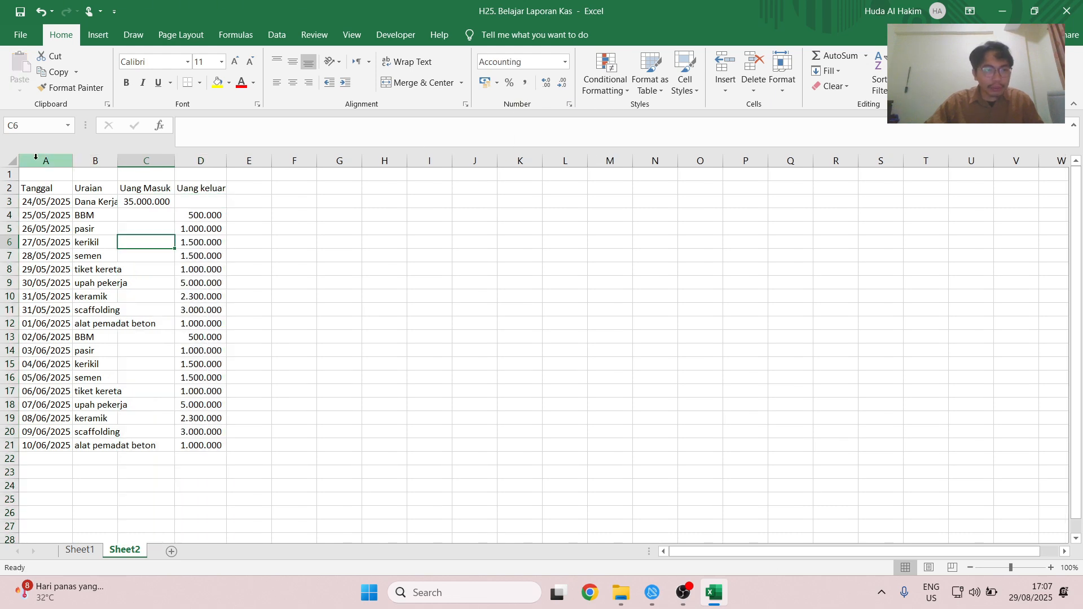
pyautogui.click(13, 161)
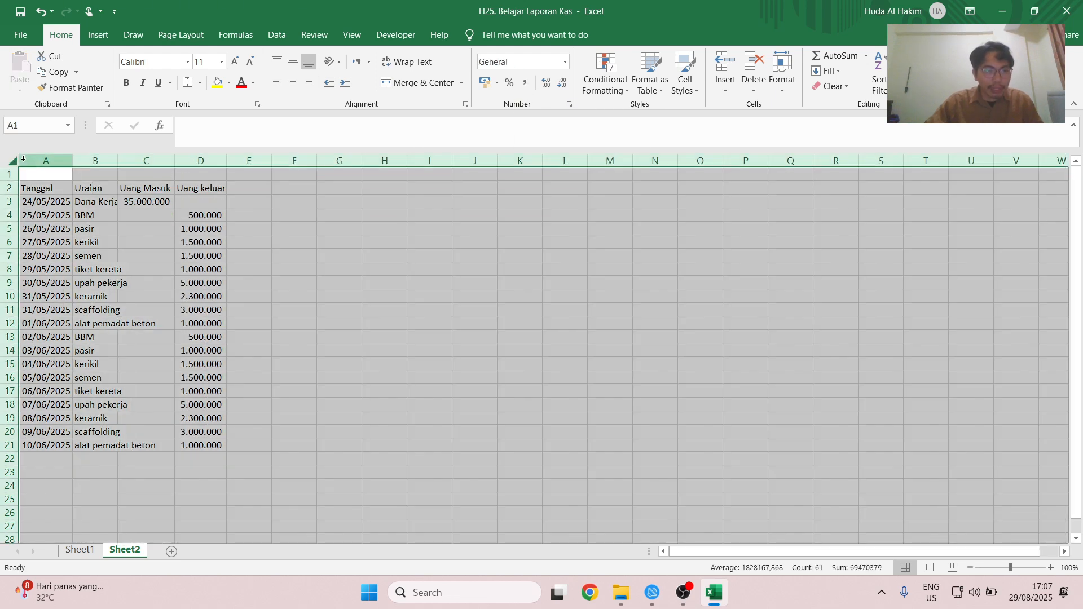
pyautogui.doubleClick(118, 160)
pyautogui.click(180, 226)
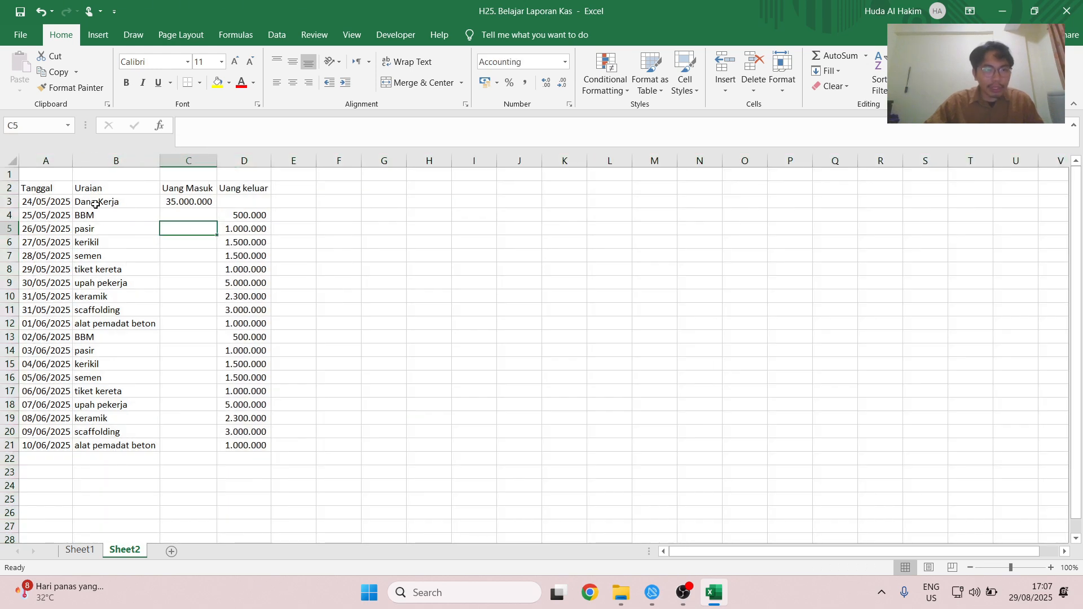
# Step: Copy the Dana Kerja entry B3:C3 to row 22 and set its Uang Masuk amount to 40.000.000
pyautogui.moveTo(95, 204); pyautogui.dragTo(188, 201)
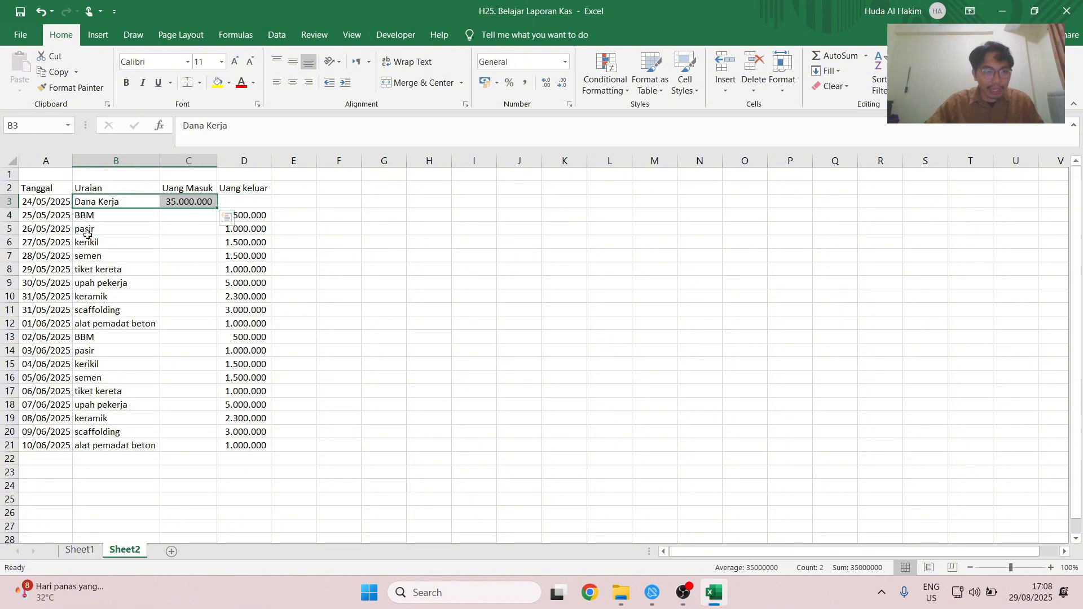
pyautogui.hotkey('ctrl', 'c')
pyautogui.click(110, 460)
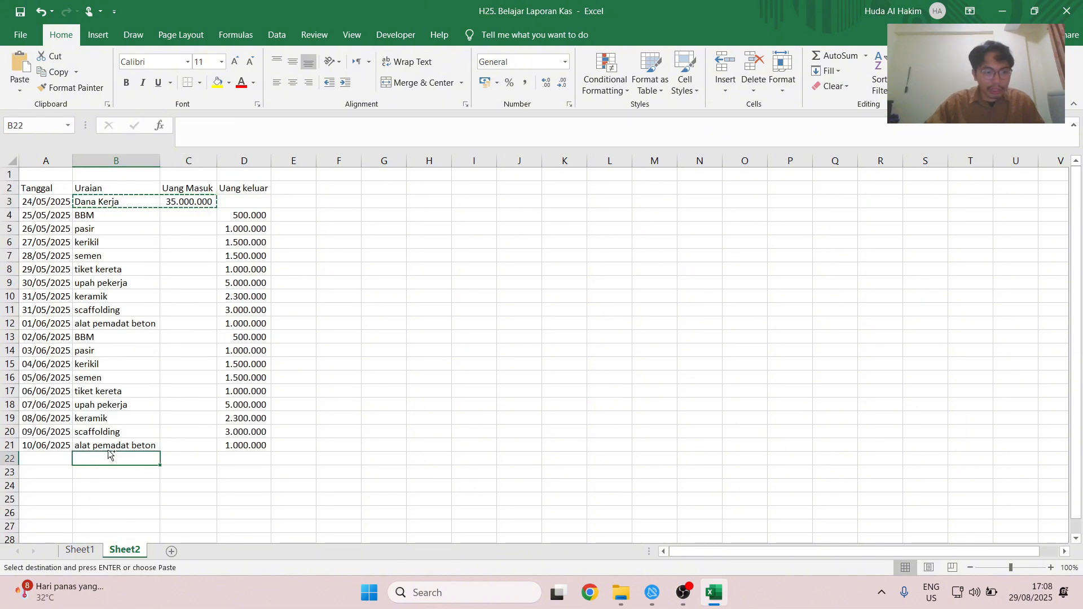
pyautogui.hotkey('ctrl', 'v')
pyautogui.click(179, 459)
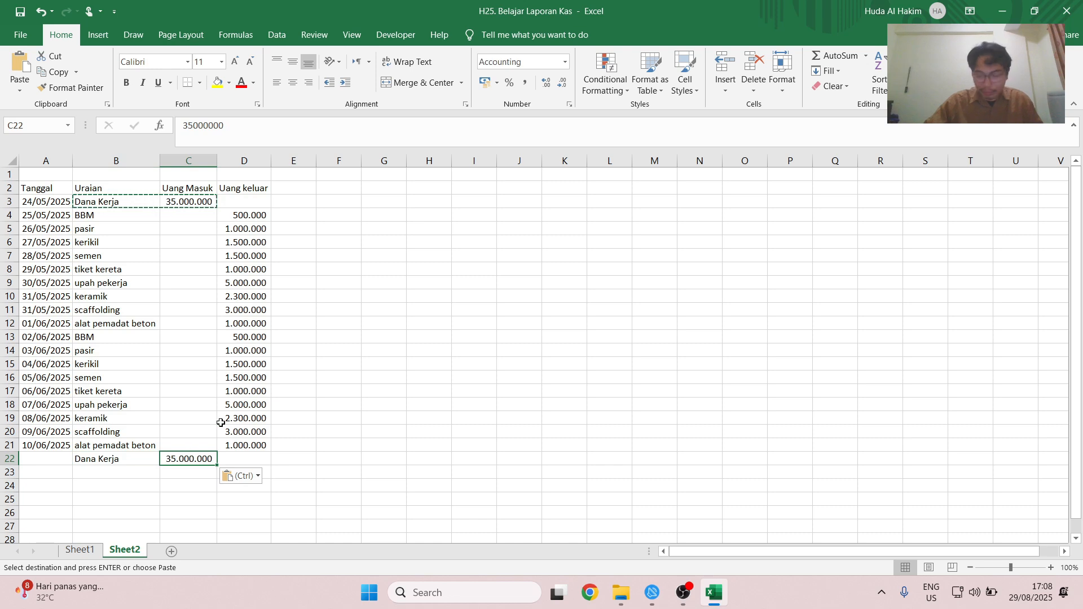
pyautogui.write('40.000.')
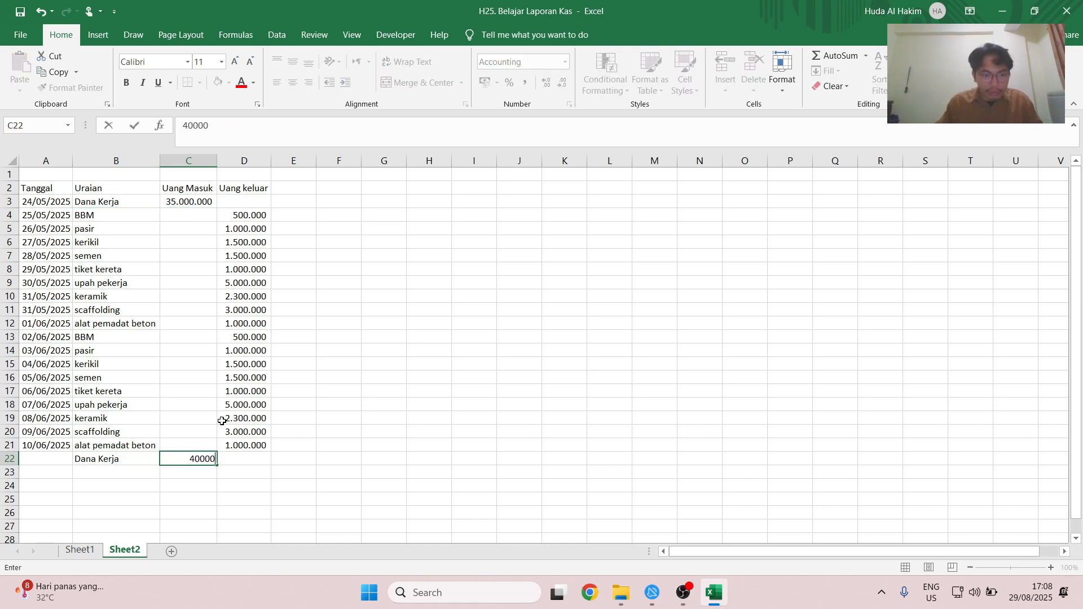
pyautogui.write('000')
pyautogui.press('Return')
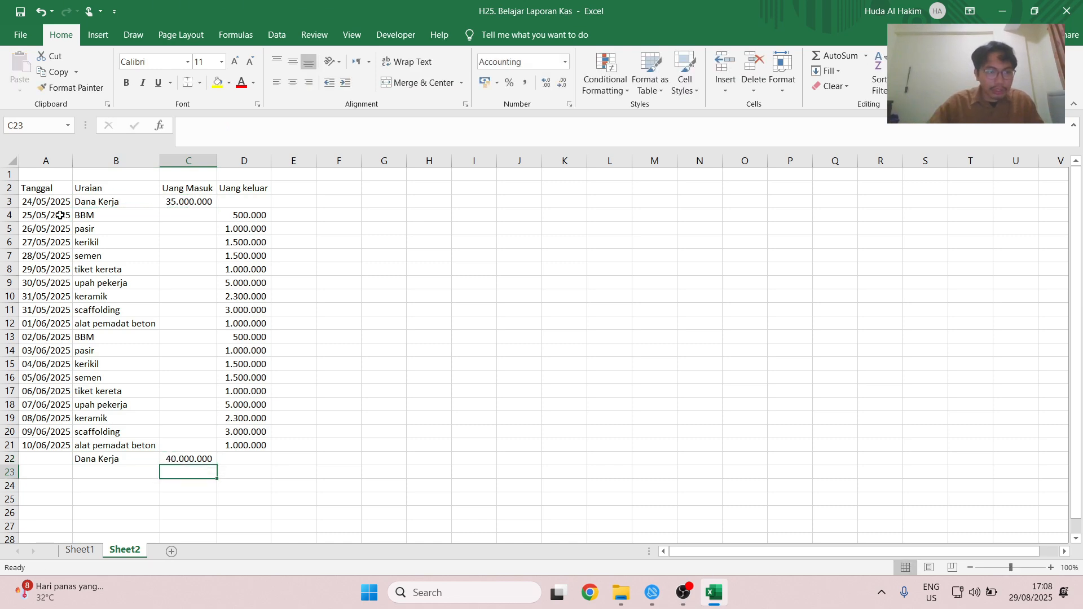
# Step: Extend the Tanggal date series from A21 down to 23/06/2025 in row 34
pyautogui.click(46, 447)
pyautogui.scroll(-3, 46, 447)
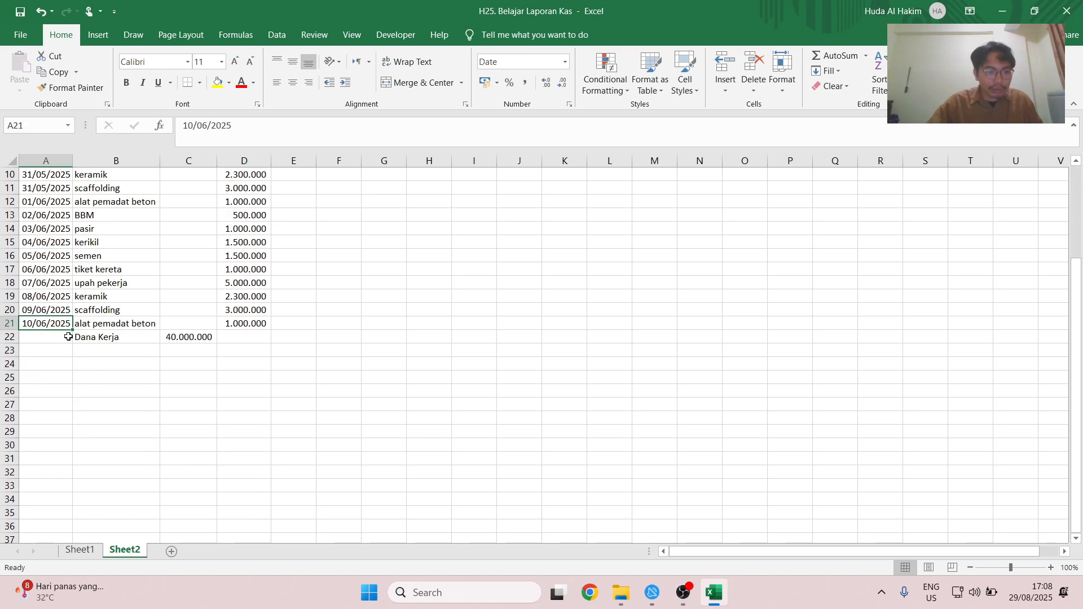
pyautogui.moveTo(72, 327); pyautogui.dragTo(56, 501)
# Step: Duplicate the entries B7:D21 below the new Dana Kerja row, starting at cell B23
pyautogui.scroll(2, 221, 386)
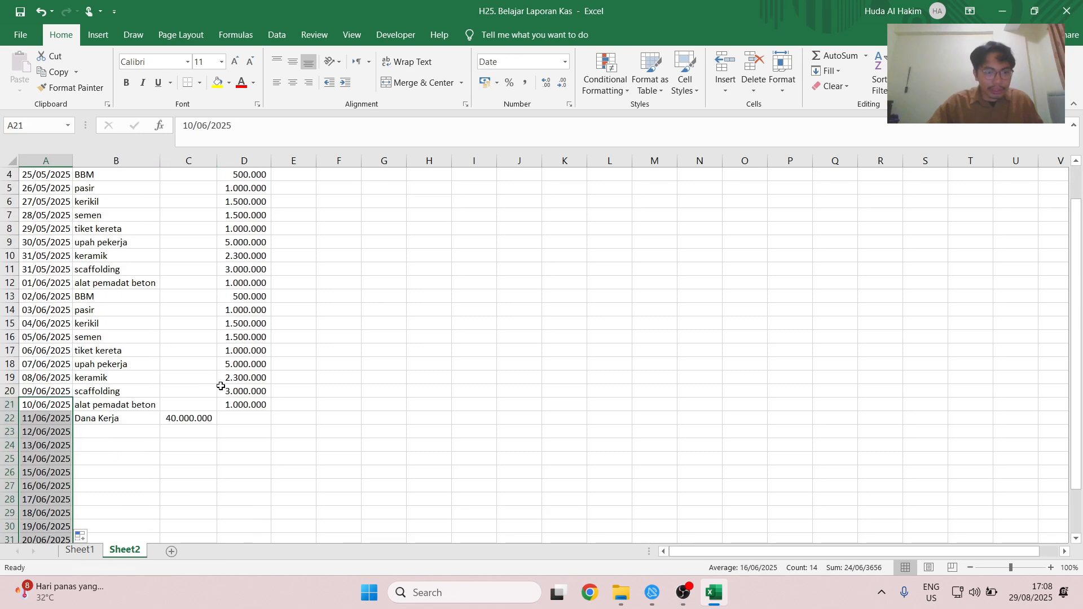
pyautogui.moveTo(88, 215); pyautogui.dragTo(248, 405)
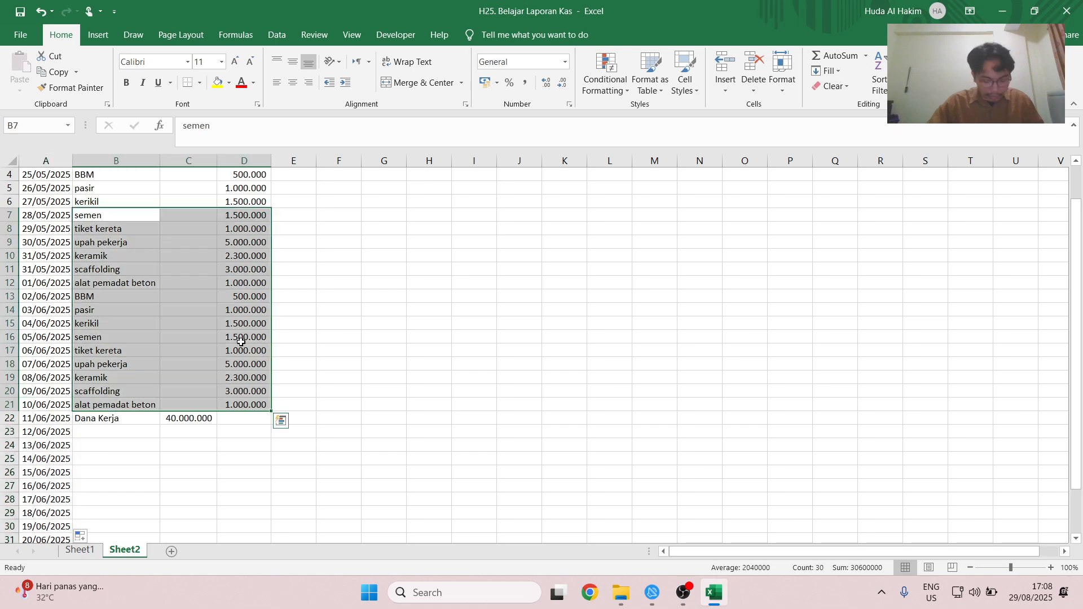
pyautogui.hotkey('ctrl', 'c')
pyautogui.scroll(-1, 213, 318)
pyautogui.click(116, 391)
pyautogui.hotkey('ctrl', 'v')
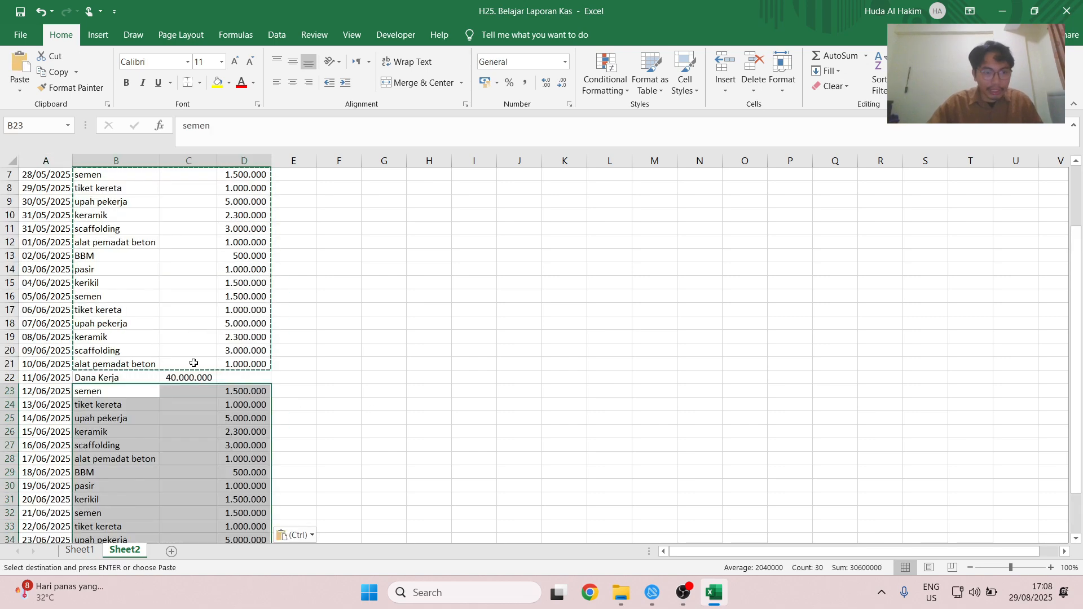
# Step: Delete the surplus pasted rows without dates below row 34
pyautogui.scroll(-3, 194, 363)
pyautogui.moveTo(60, 433); pyautogui.dragTo(263, 475)
pyautogui.hotkey('shift', 'space')
pyautogui.rightClick(224, 453)
pyautogui.click(266, 359)
pyautogui.scroll(5, 314, 394)
pyautogui.click(141, 231)
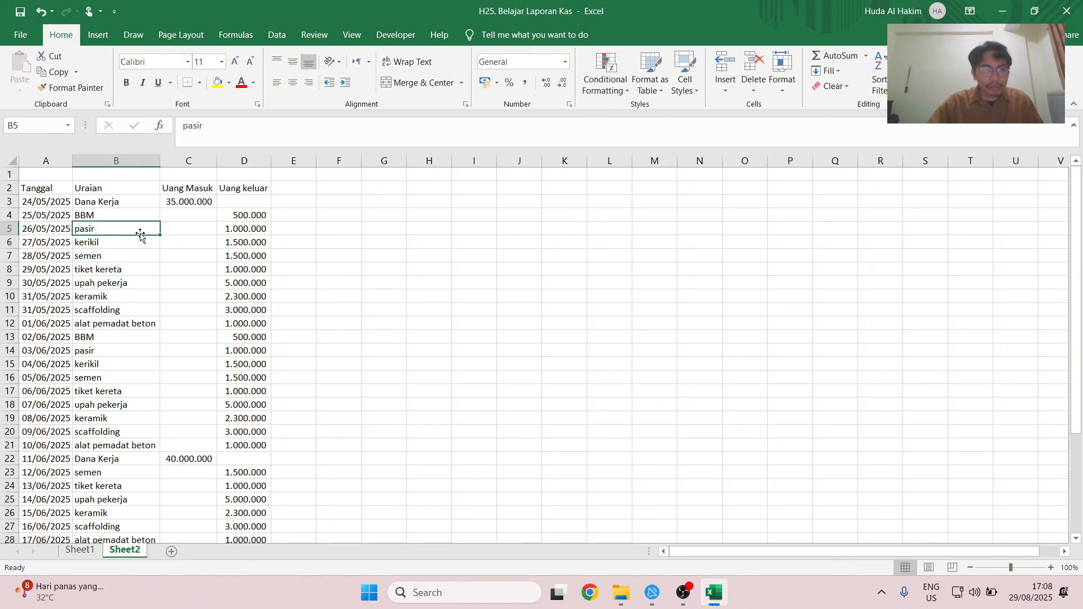
# Step: Select the whole data range A2:D34, including the header row
pyautogui.click(136, 203)
pyautogui.click(48, 186)
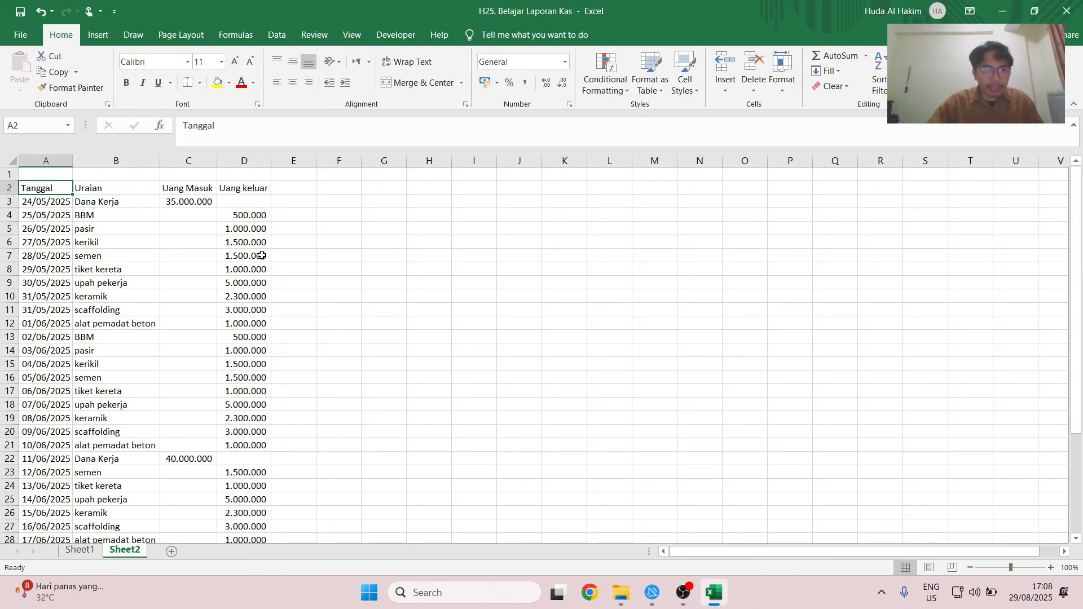
pyautogui.scroll(-4, 234, 218)
pyautogui.keyDown('shift'); pyautogui.click(249, 458); pyautogui.keyUp('shift')
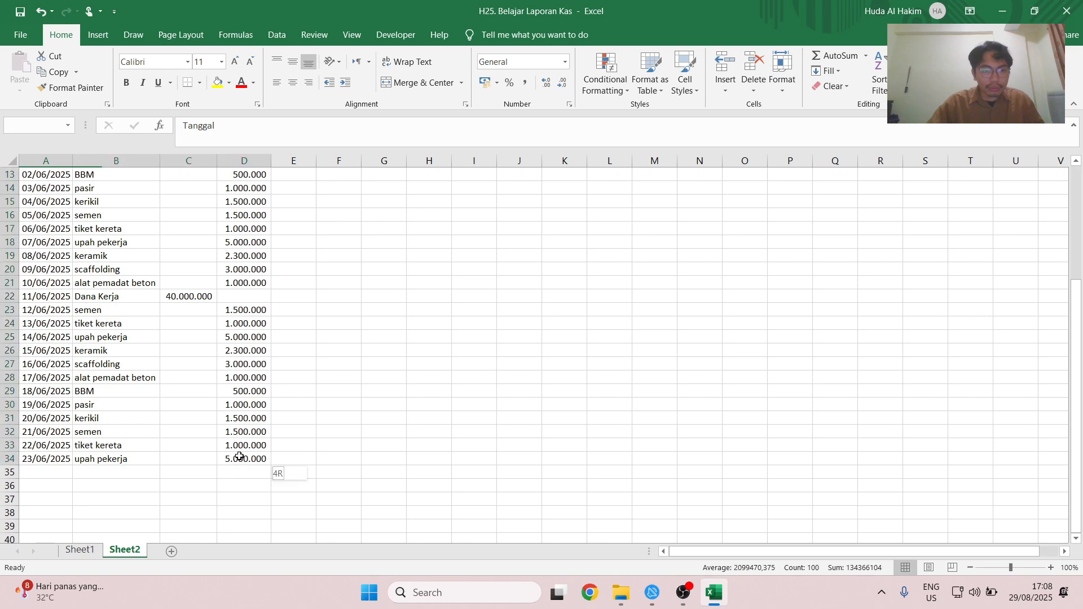
pyautogui.scroll(4, 248, 458)
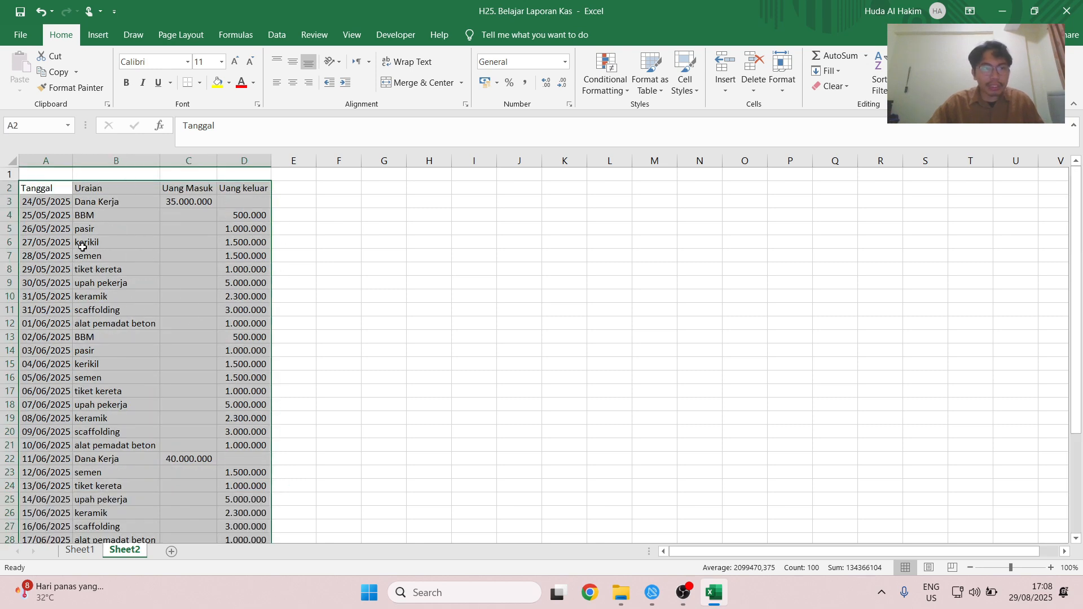
# Step: Try formatting A2:D34 as a table with headers in a black-header light style, and undo it
pyautogui.click(98, 34)
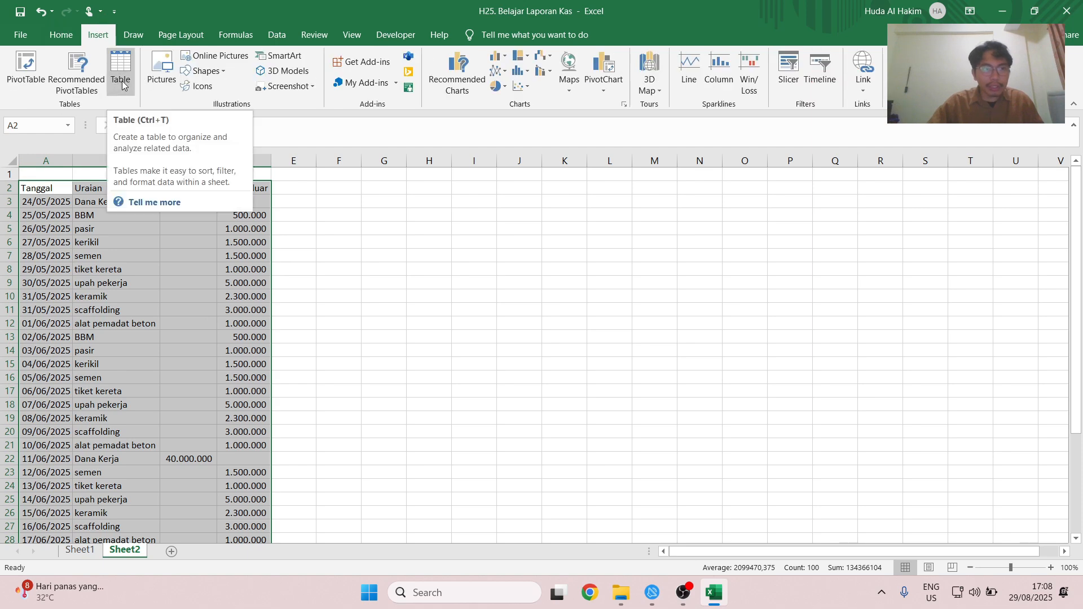
pyautogui.click(61, 35)
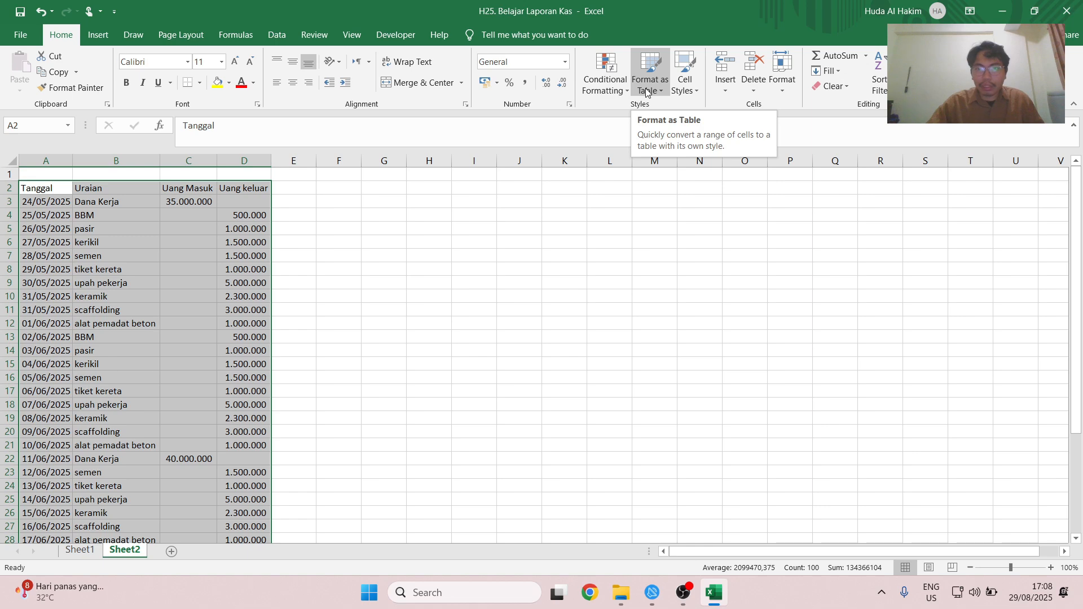
pyautogui.click(654, 74)
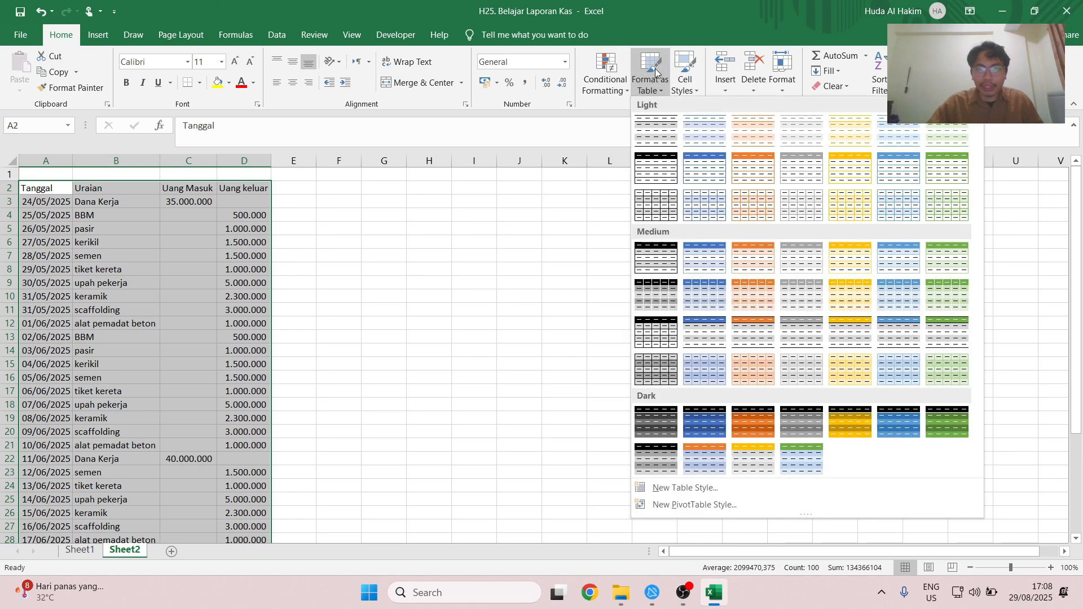
pyautogui.click(656, 168)
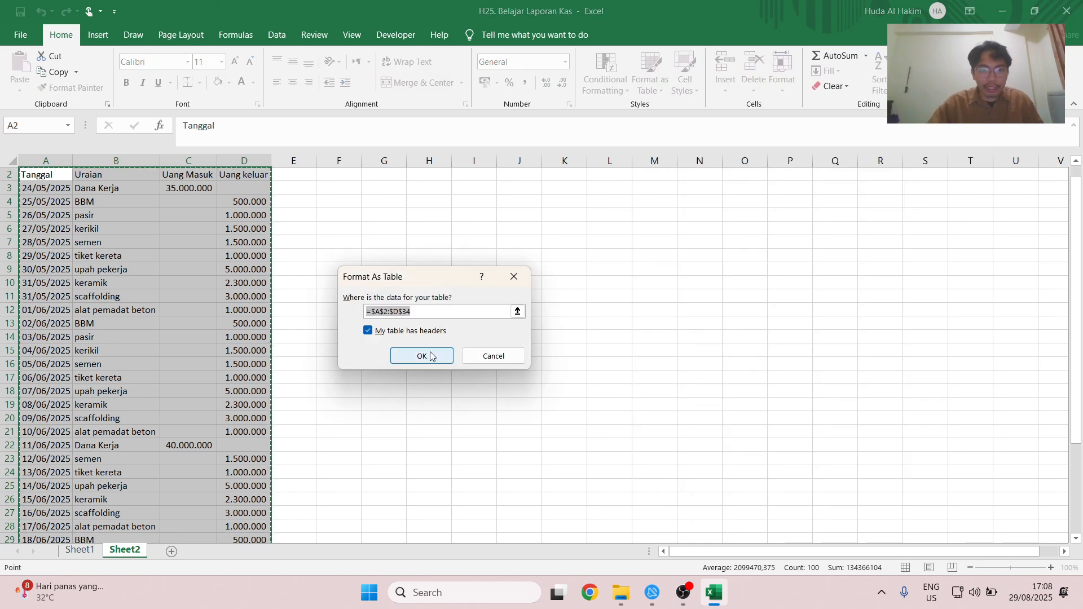
pyautogui.scroll(-3, 255, 352)
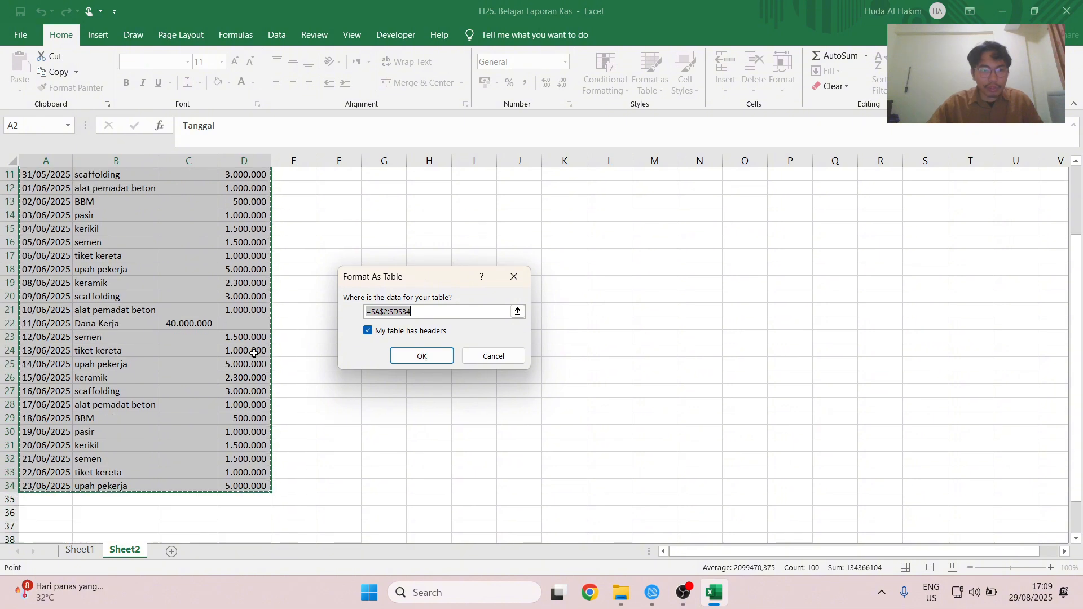
pyautogui.scroll(3, 423, 361)
pyautogui.click(421, 356)
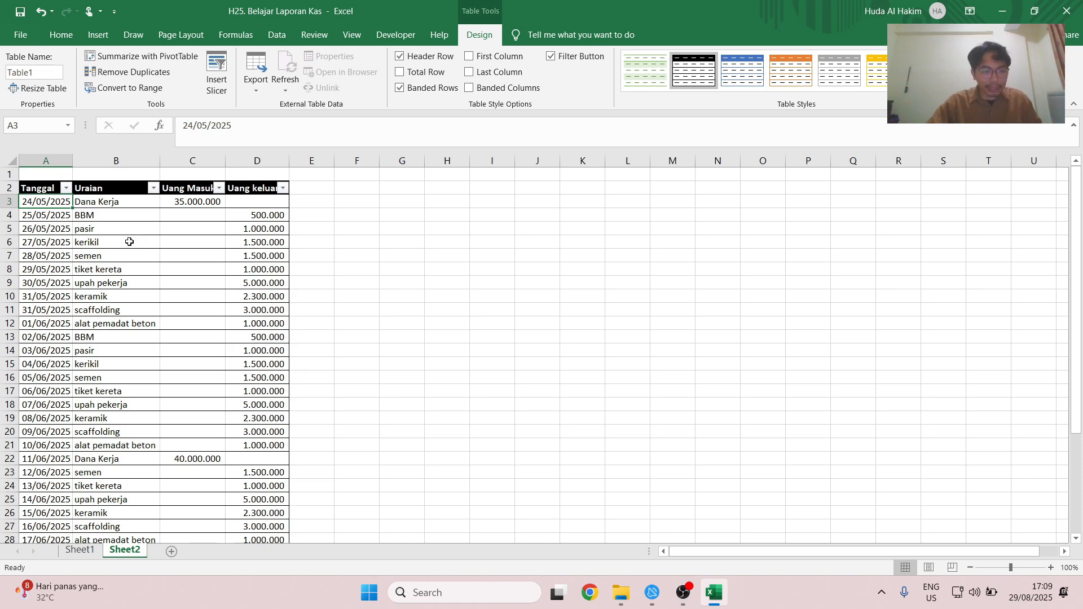
pyautogui.hotkey('ctrl', 'z')
# Step: Apply all borders to A2:D34 and fill the header cells A2:D2 with the lightest gold theme colour
pyautogui.click(200, 82)
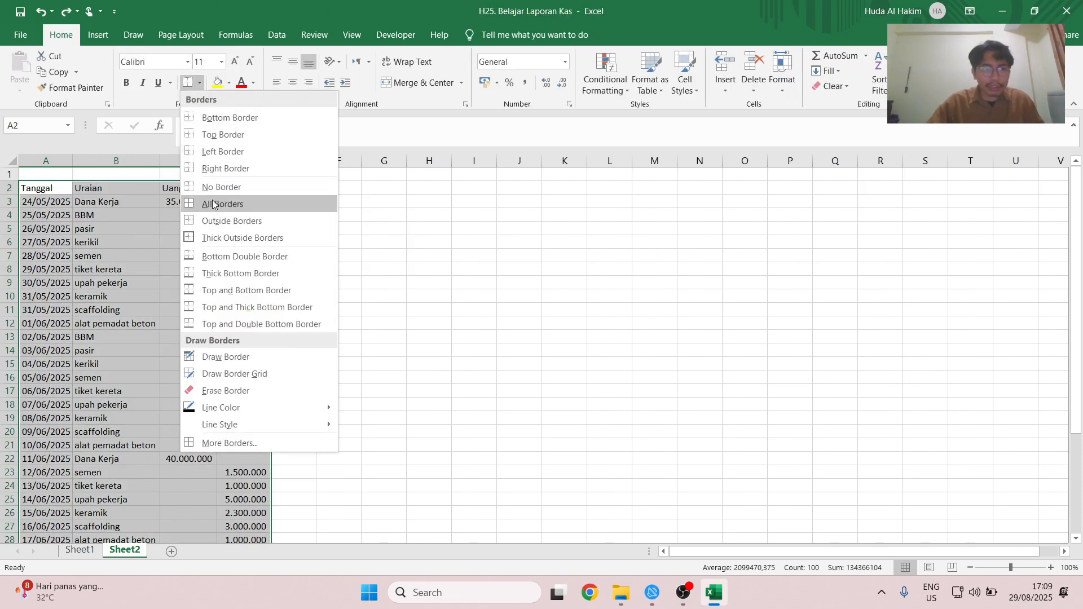
pyautogui.click(237, 203)
pyautogui.moveTo(55, 188); pyautogui.dragTo(245, 189)
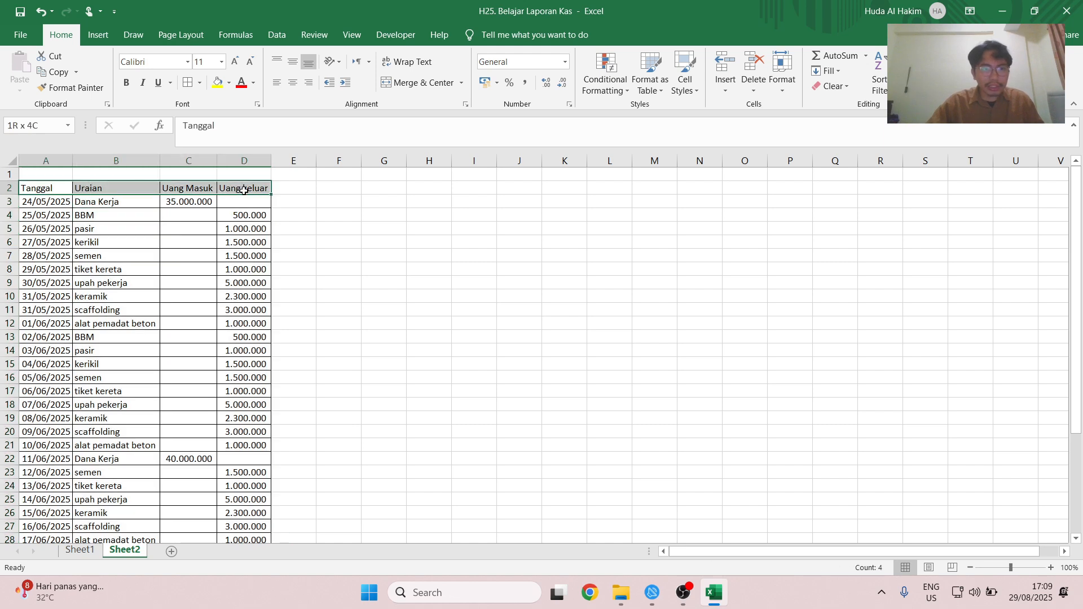
pyautogui.click(229, 82)
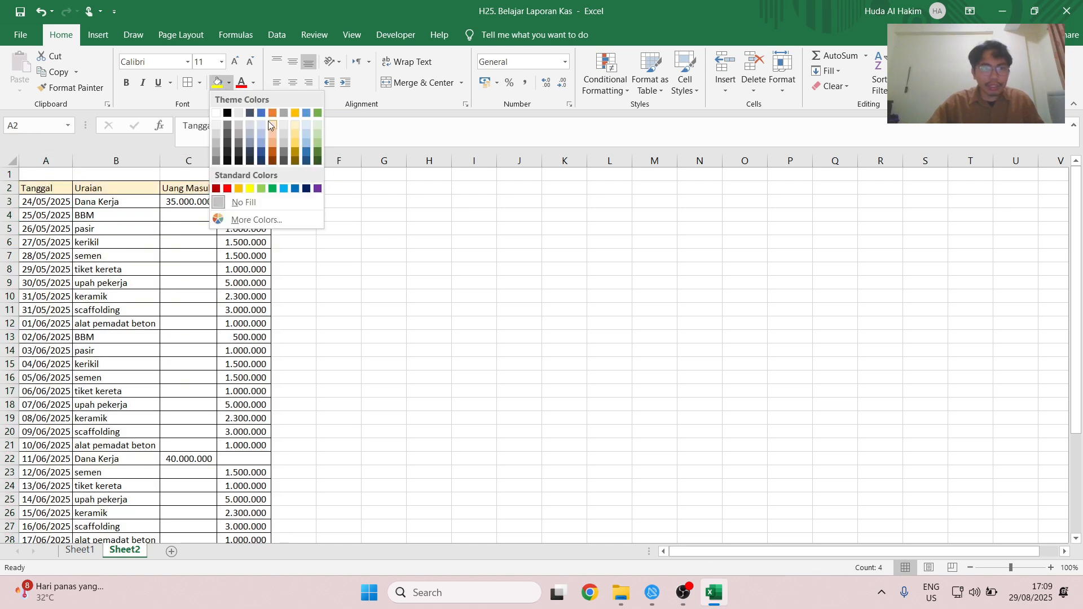
pyautogui.click(294, 125)
# Step: Review the header cells Tanggal, Uraian, Uang Masuk and Uang keluar in row 2
pyautogui.click(193, 205)
pyautogui.click(189, 187)
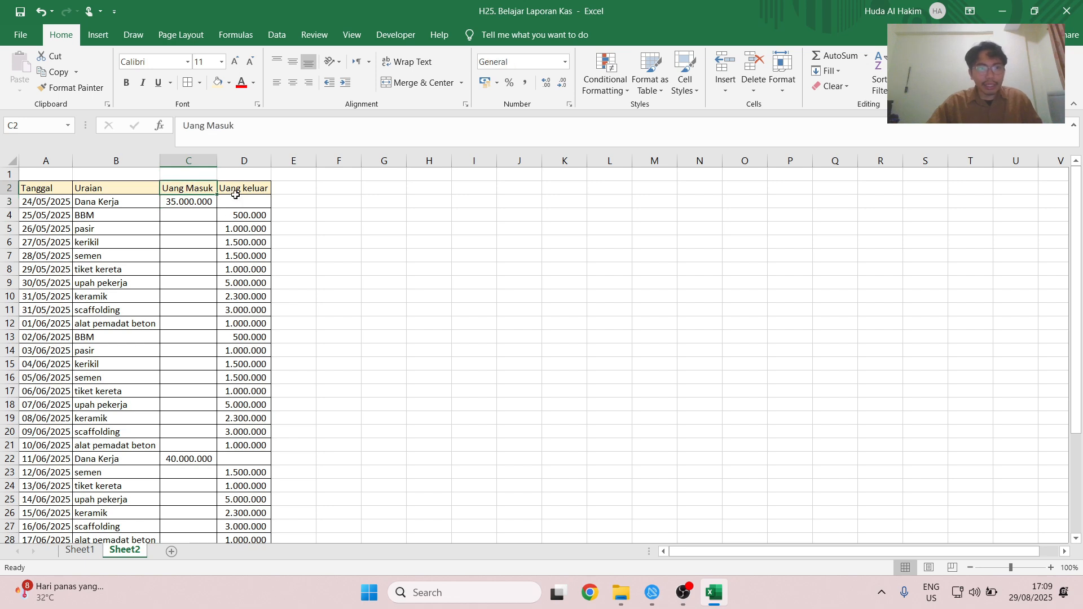
pyautogui.click(235, 189)
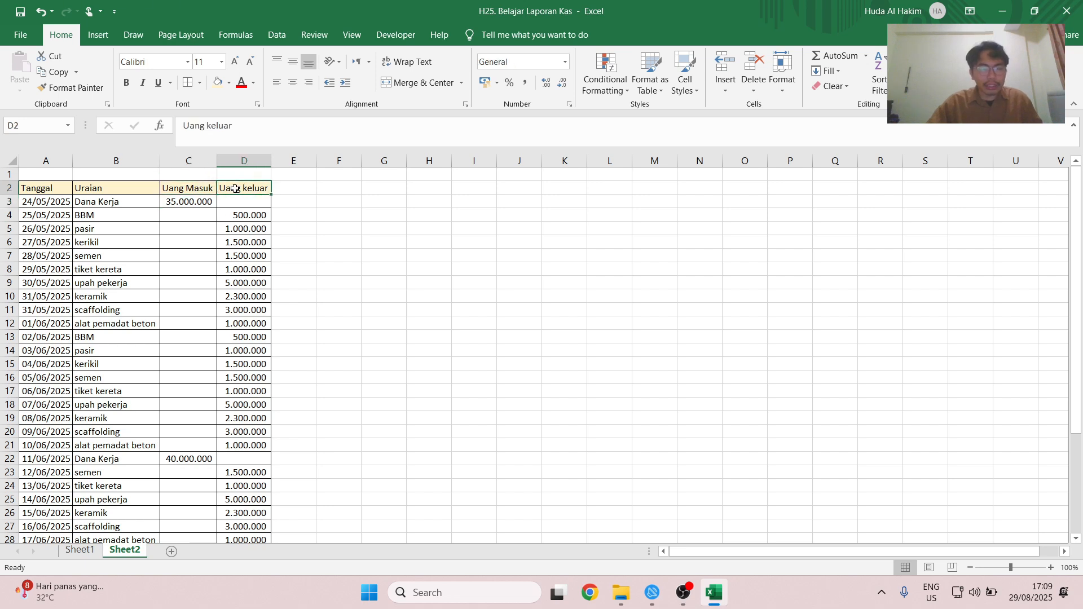
pyautogui.click(128, 186)
pyautogui.click(53, 186)
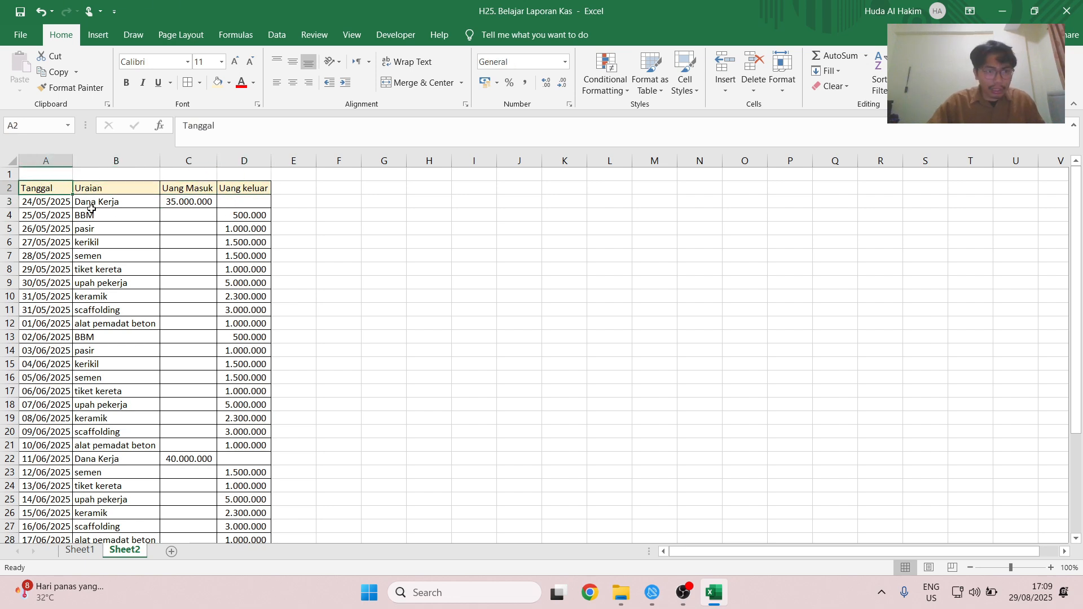
pyautogui.click(121, 189)
pyautogui.click(181, 188)
pyautogui.click(243, 188)
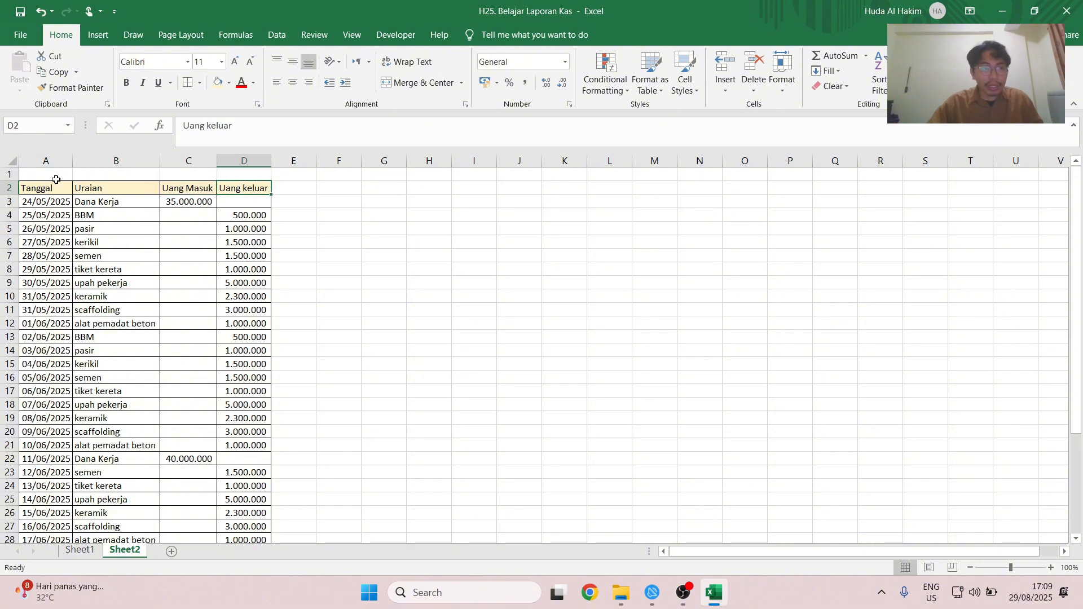
# Step: Insert three blank rows above the header row of the cash data
pyautogui.moveTo(6, 188); pyautogui.dragTo(8, 216)
pyautogui.rightClick(8, 217)
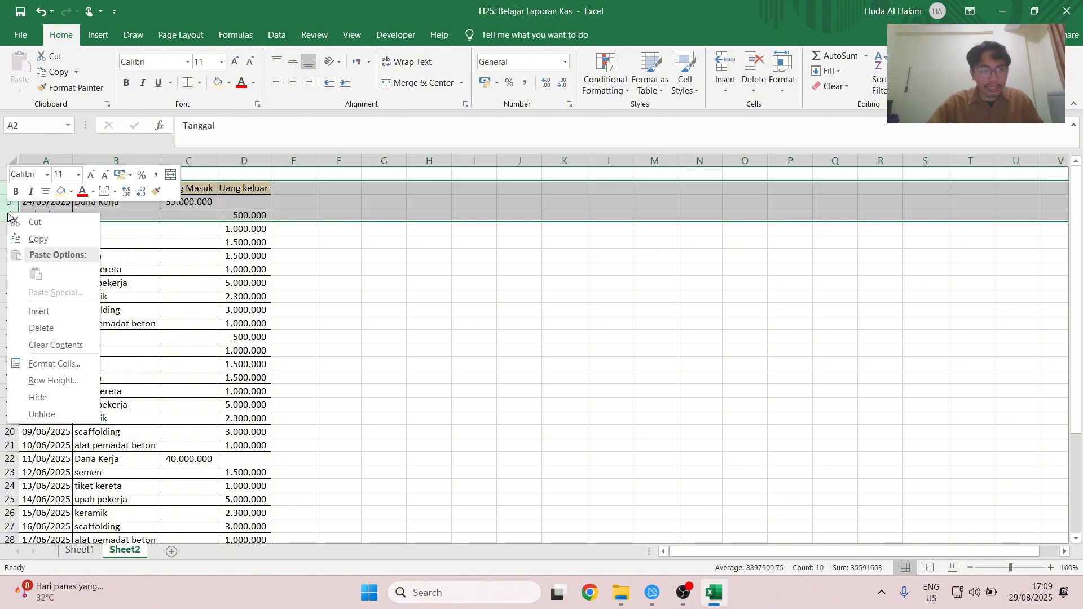
pyautogui.click(56, 311)
# Step: Enter the report title LAPORAN KAS in cell A2
pyautogui.click(53, 186)
pyautogui.write('laporan')
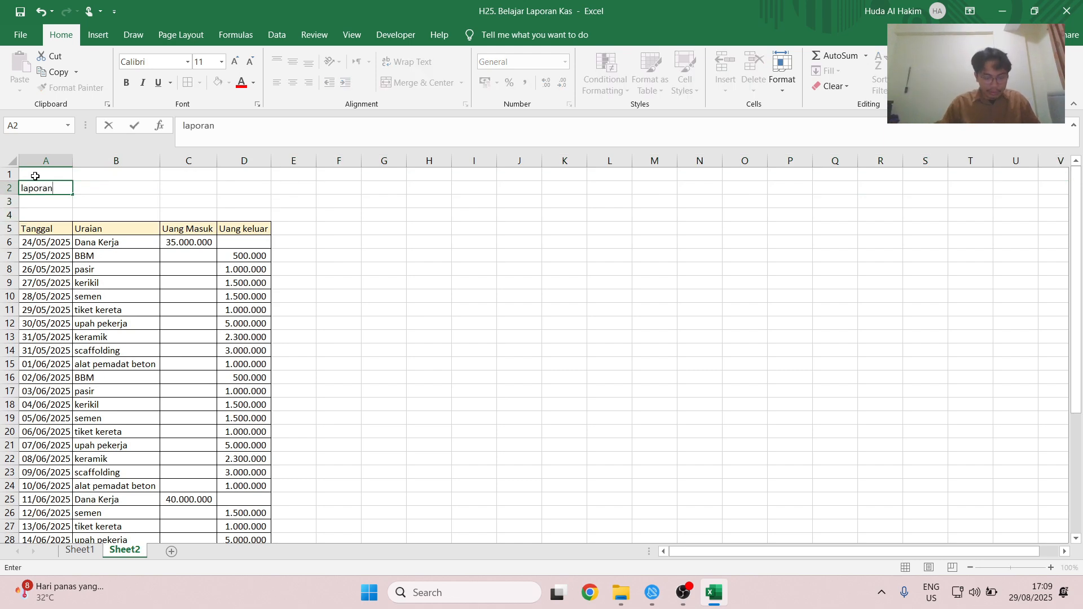
pyautogui.hotkey('shift', 'Home')
pyautogui.write('LAPORAN KAS')
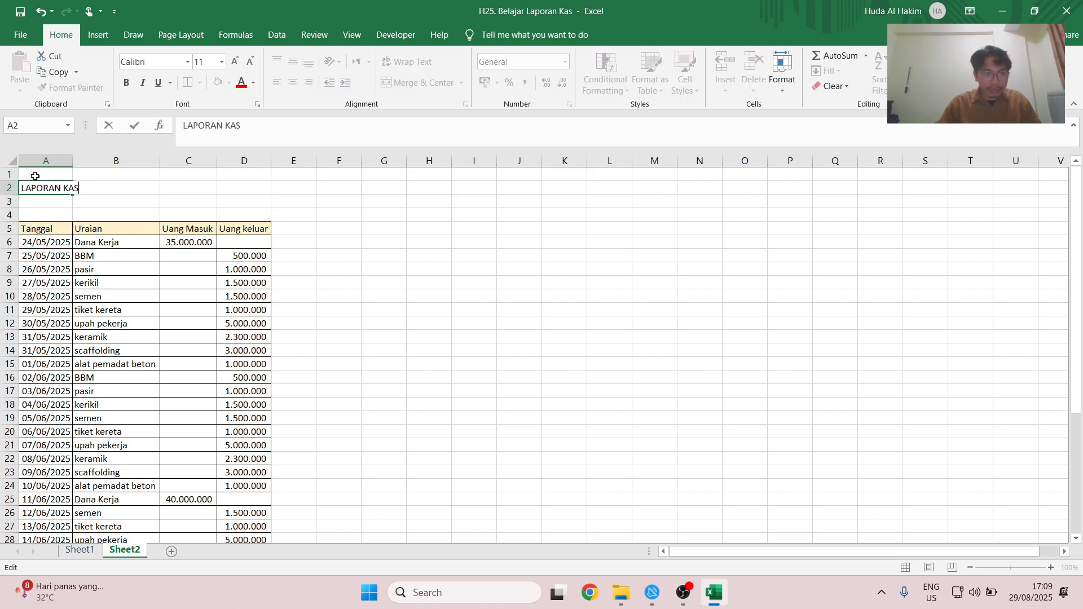
pyautogui.press('Return')
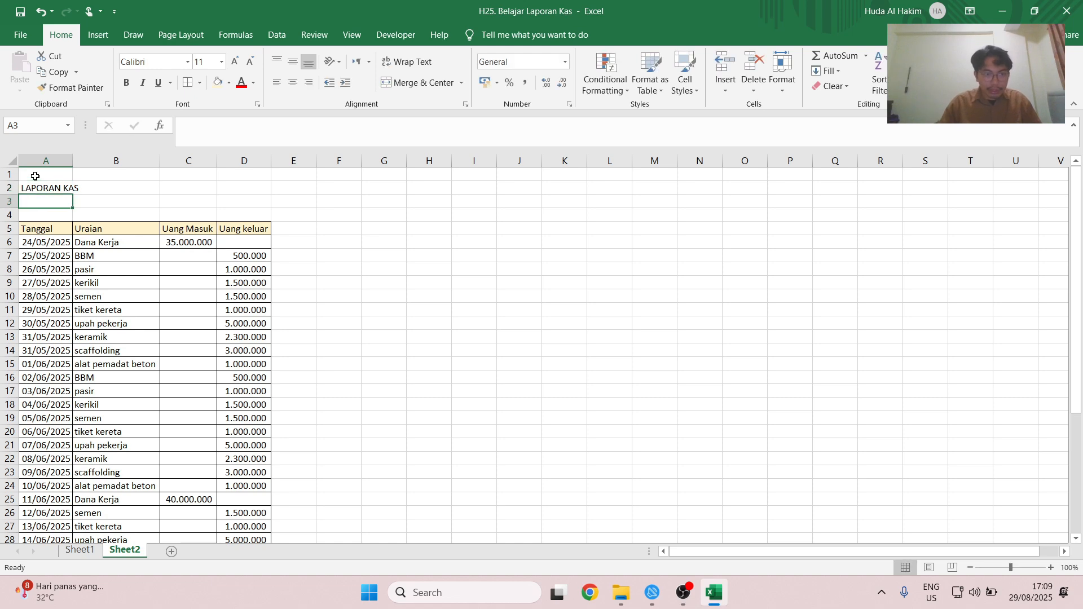
# Step: Enter the subtitle PEKERJAAN BANGUNAN JALAN KAMPUNG in cell A3
pyautogui.write('PEKERJAAN BAN')
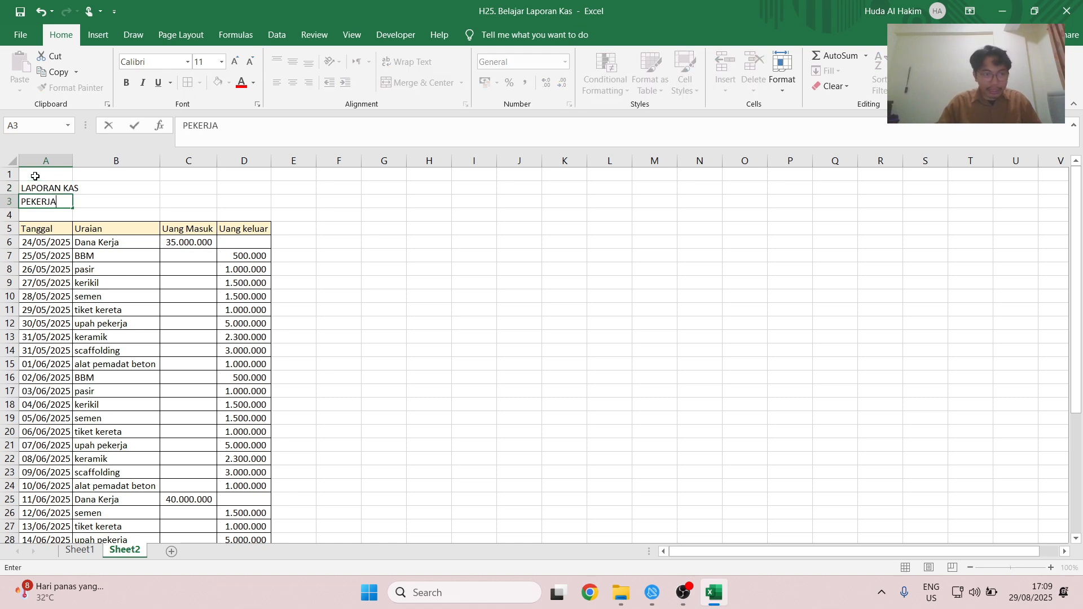
pyautogui.write('N BANGUNAN')
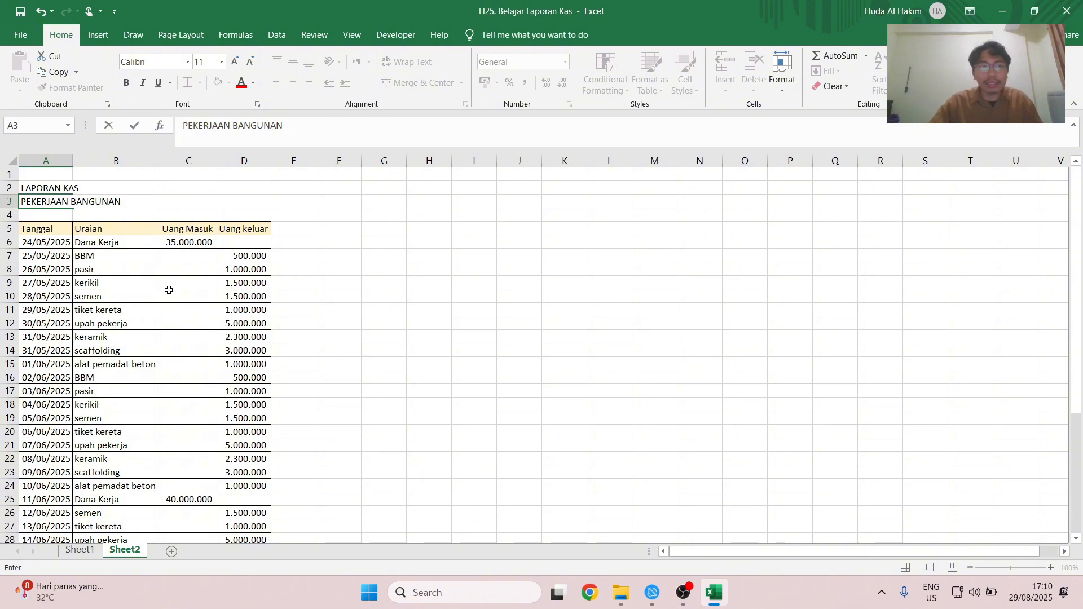
pyautogui.click(308, 128)
pyautogui.write('JALAN KAM')
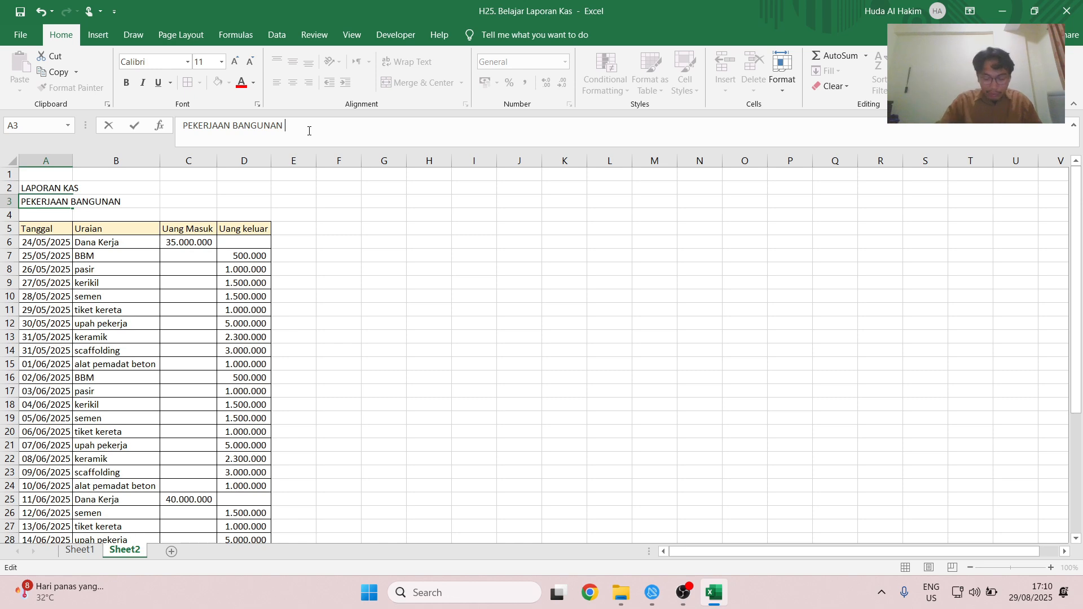
pyautogui.write('P')
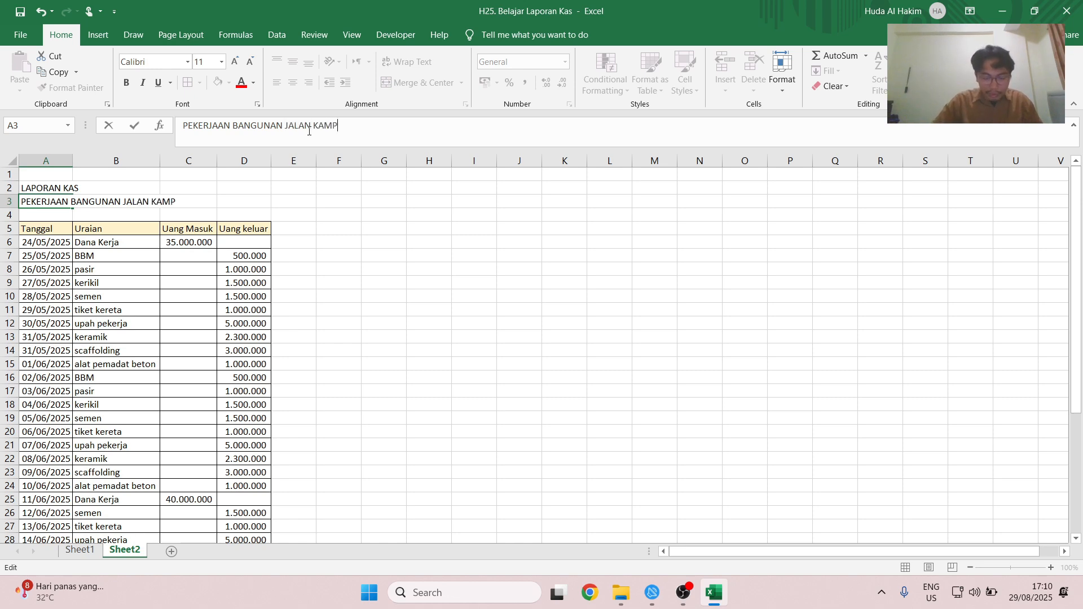
pyautogui.write('UNG')
pyautogui.press('Return')
# Step: Delete the empty row 1 above the LAPORAN KAS title
pyautogui.click(9, 175)
pyautogui.rightClick(44, 174)
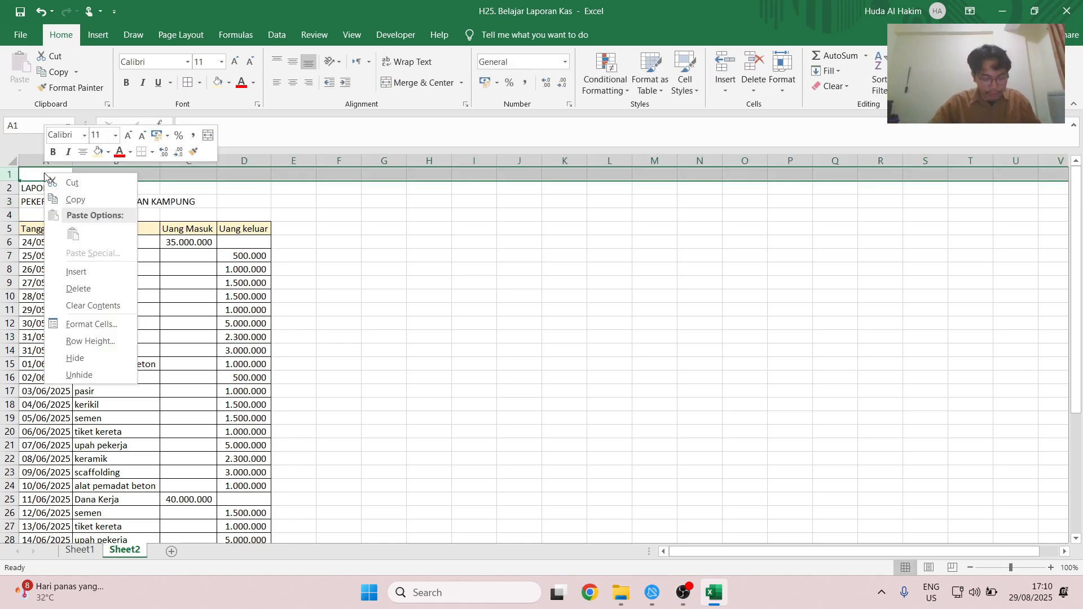
pyautogui.click(79, 289)
# Step: Insert a new column E directly after the Uang keluar column
pyautogui.click(240, 243)
pyautogui.click(203, 217)
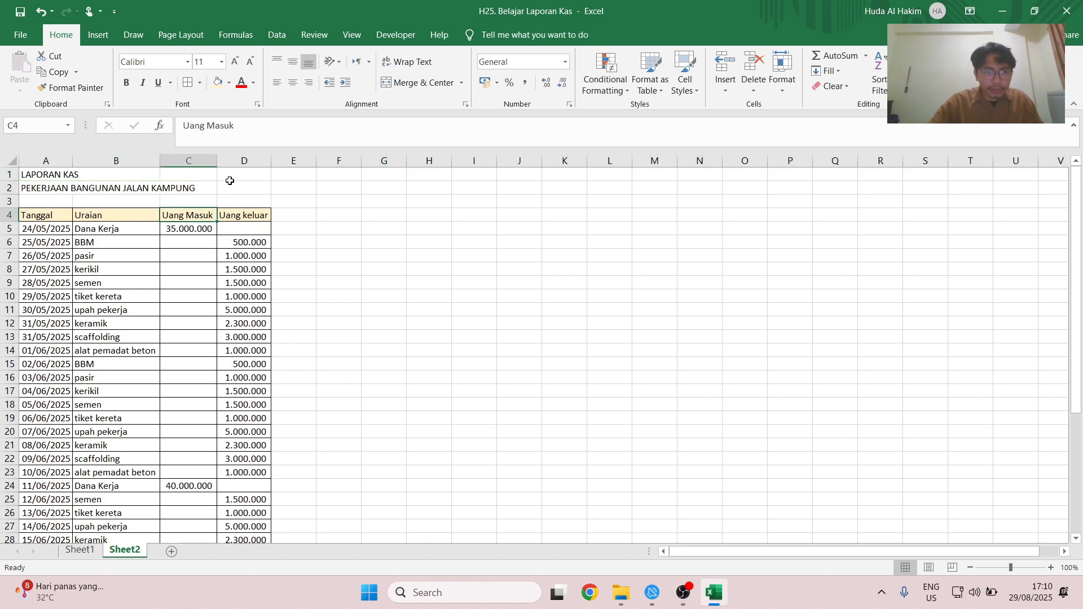
pyautogui.click(253, 217)
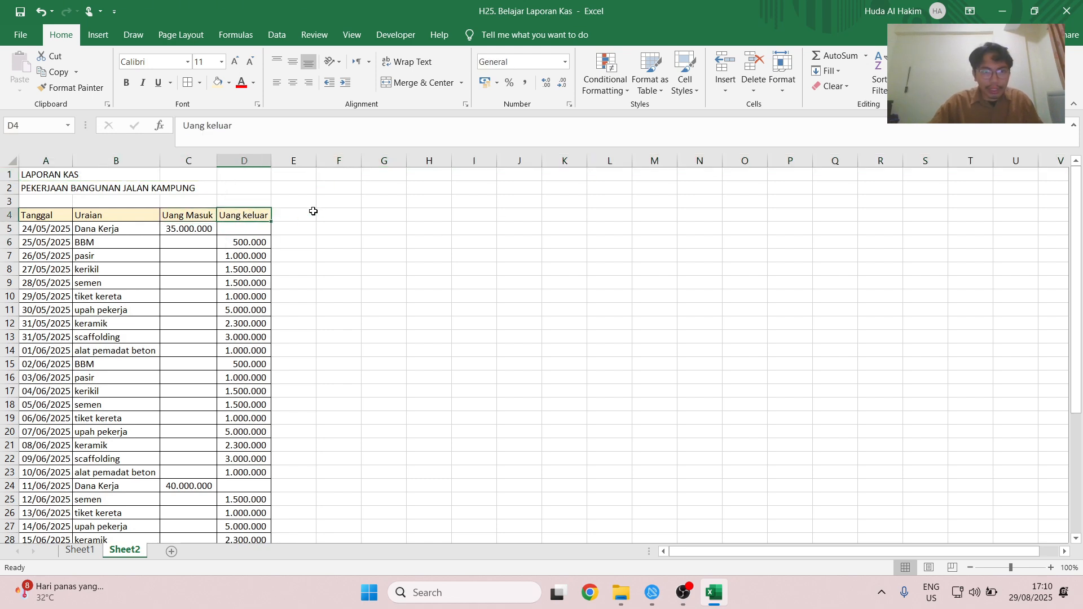
pyautogui.click(291, 160)
pyautogui.rightClick(289, 161)
pyautogui.click(321, 260)
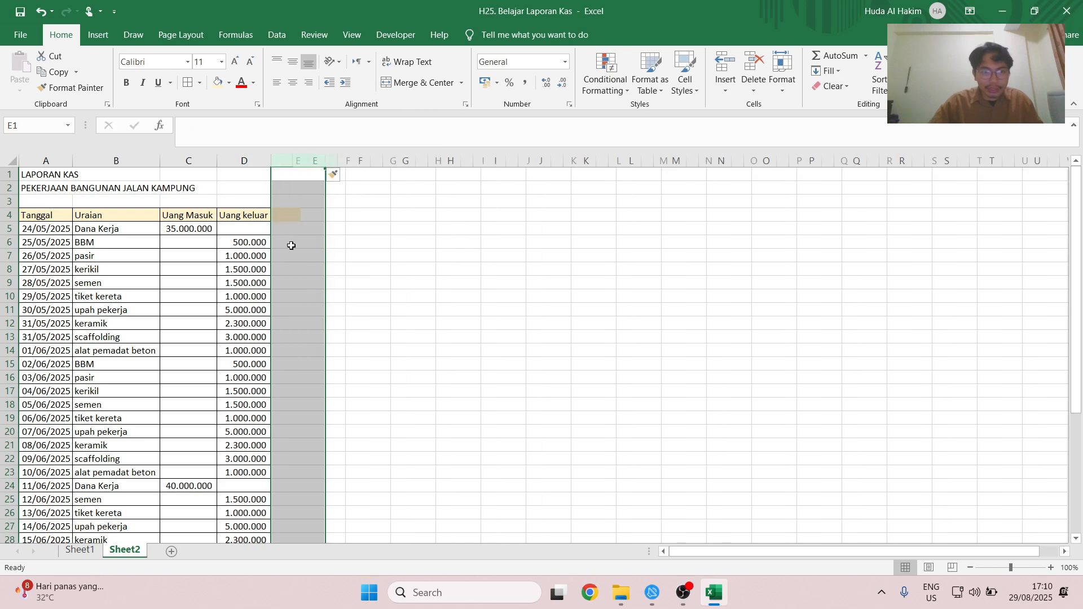
# Step: Apply all borders to E4:E36 and enter the header Saldo in E4
pyautogui.scroll(-5, 293, 338)
pyautogui.moveTo(297, 217); pyautogui.dragTo(290, 431)
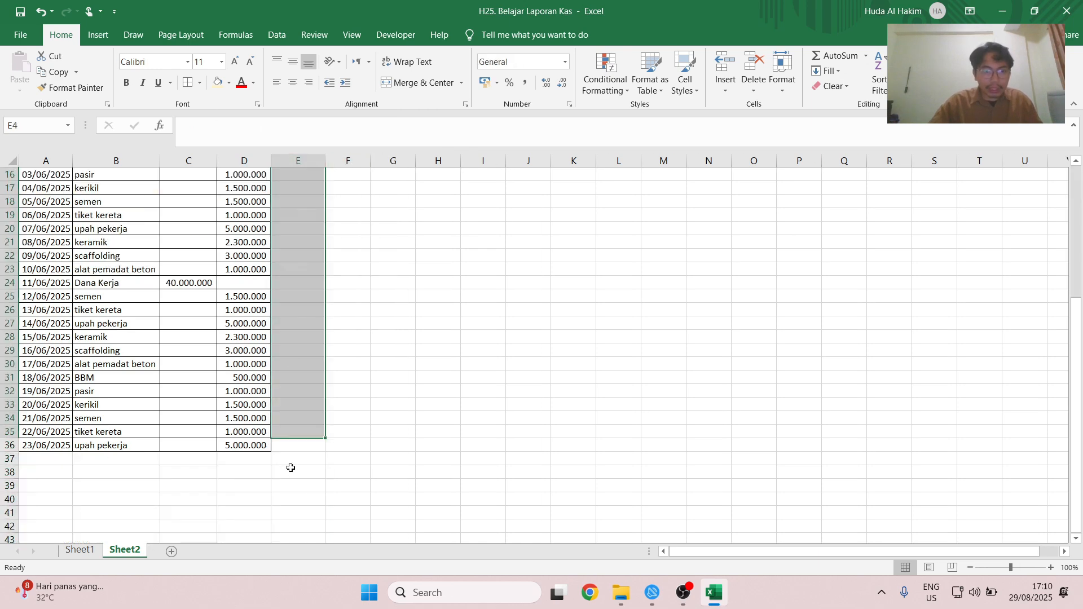
pyautogui.keyDown('shift'); pyautogui.click(286, 444); pyautogui.keyUp('shift')
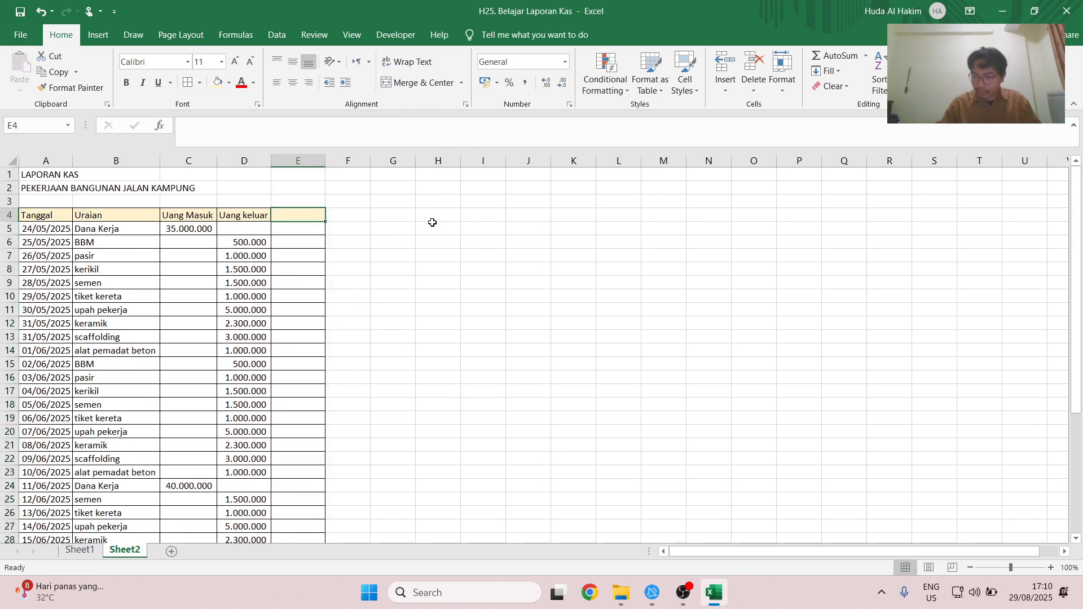
pyautogui.write('Saldo')
pyautogui.press('Return')
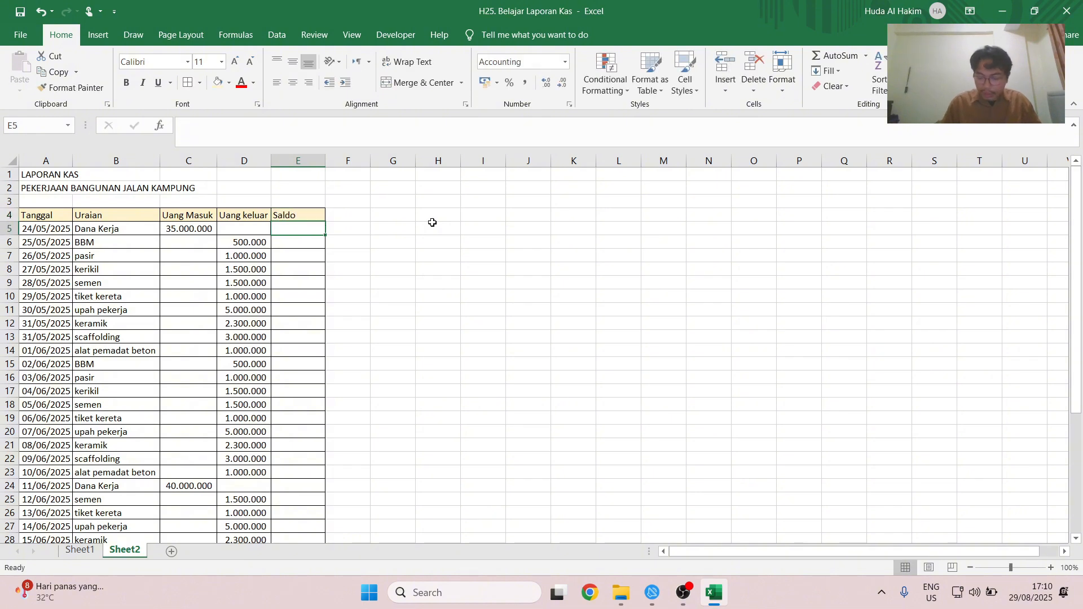
# Step: Calculate the first balance in E5 with the formula =C5-D5 and fit column E to its contents
pyautogui.write('=')
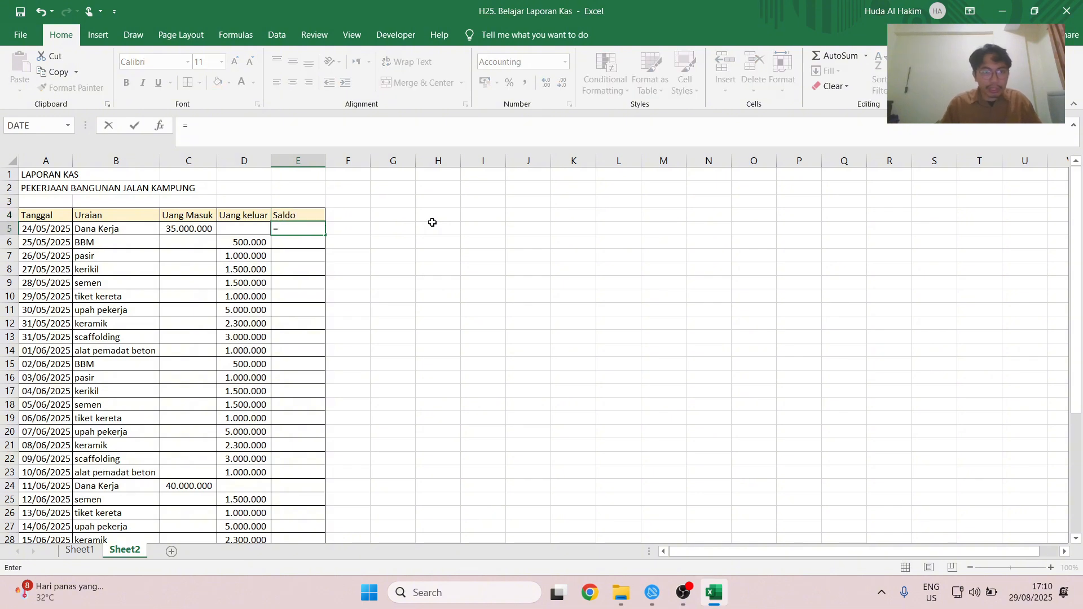
pyautogui.press('Left')
pyautogui.press('Left')
pyautogui.write('-')
pyautogui.press('Left')
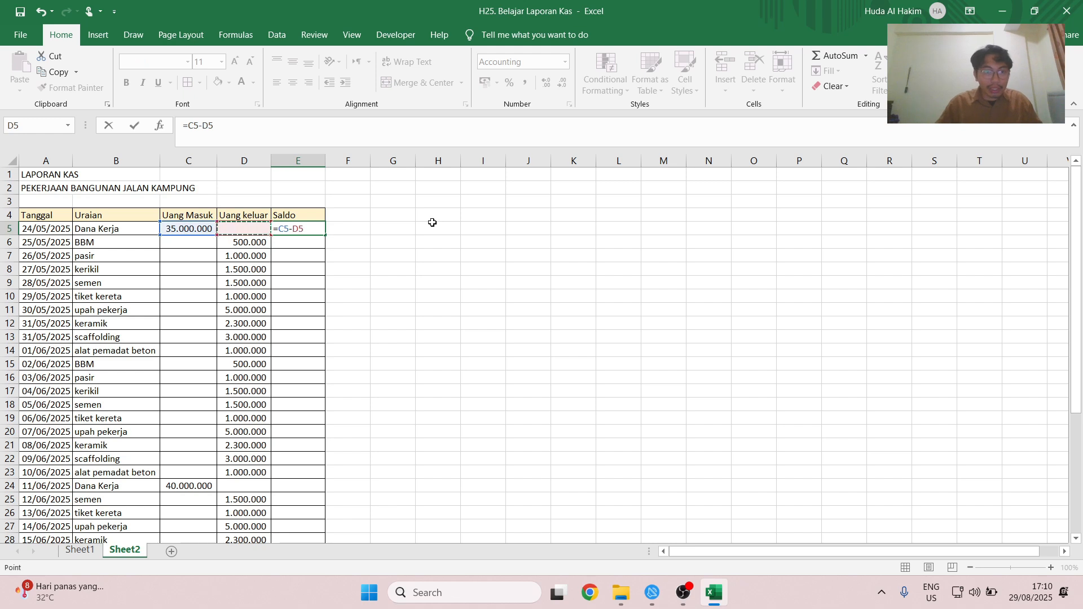
pyautogui.press('Return')
pyautogui.press('Up')
pyautogui.doubleClick(326, 161)
# Step: Copy the balance formula from E5 into E6
pyautogui.hotkey('ctrl', 'c')
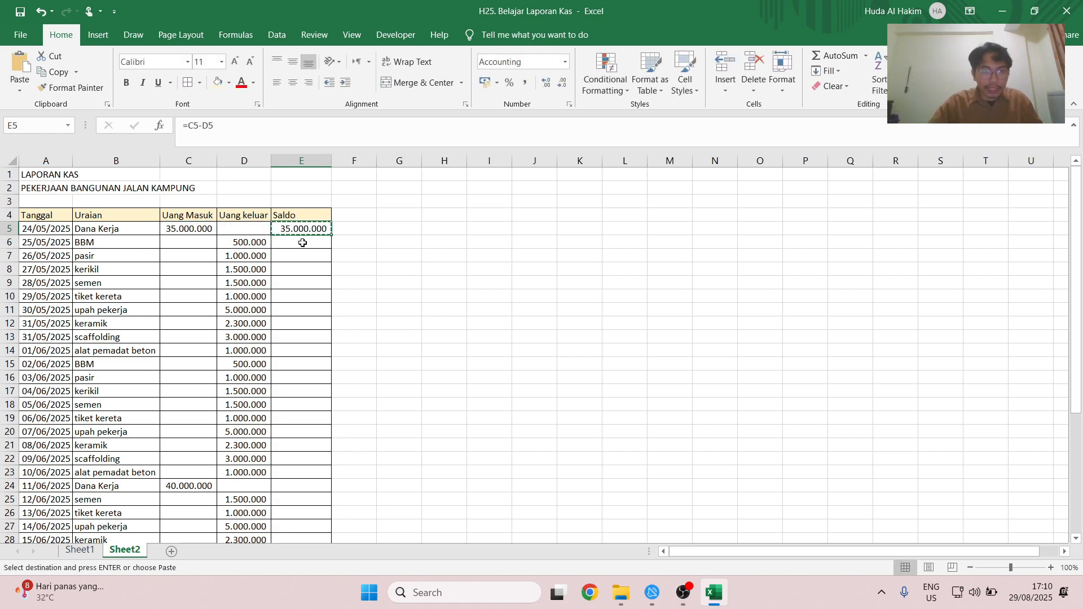
pyautogui.click(303, 242)
pyautogui.hotkey('ctrl', 'v')
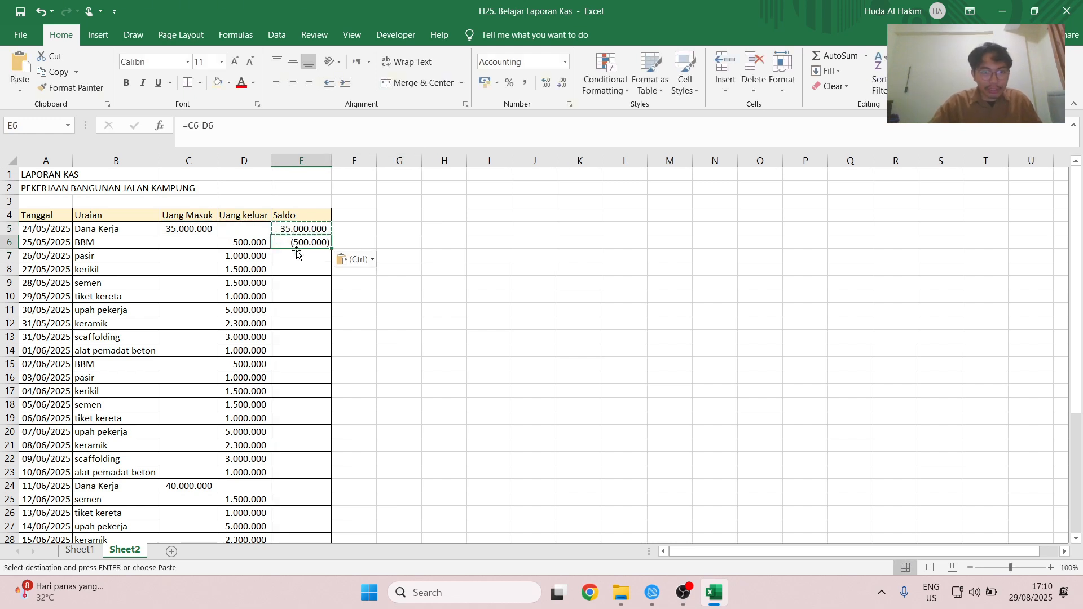
# Step: Extend the balance formula in E6 to =C6-D6+E5 so it includes the previous row's balance
pyautogui.click(254, 121)
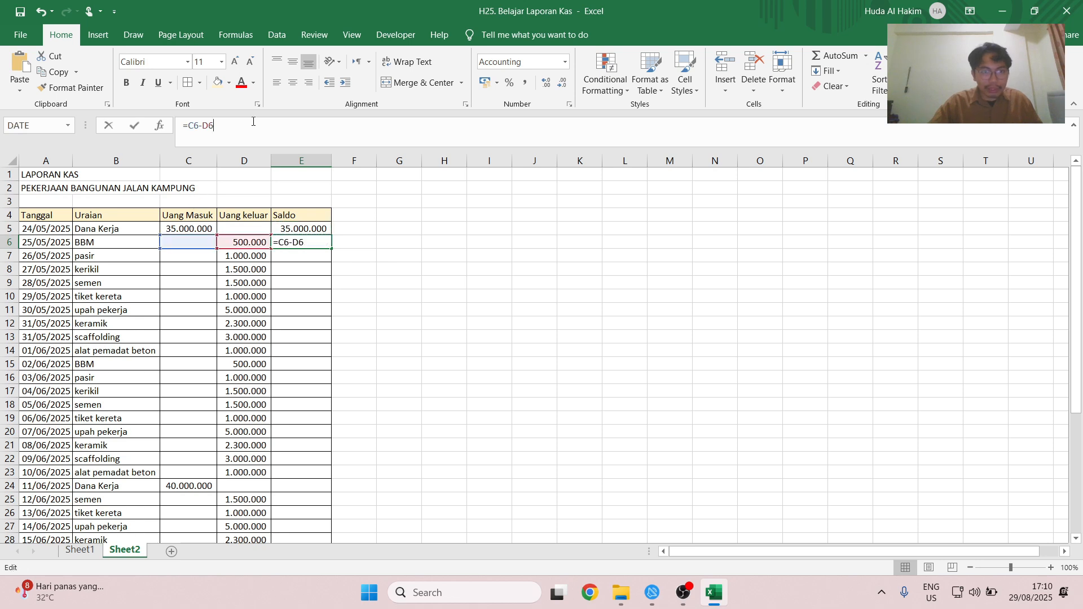
pyautogui.write('+')
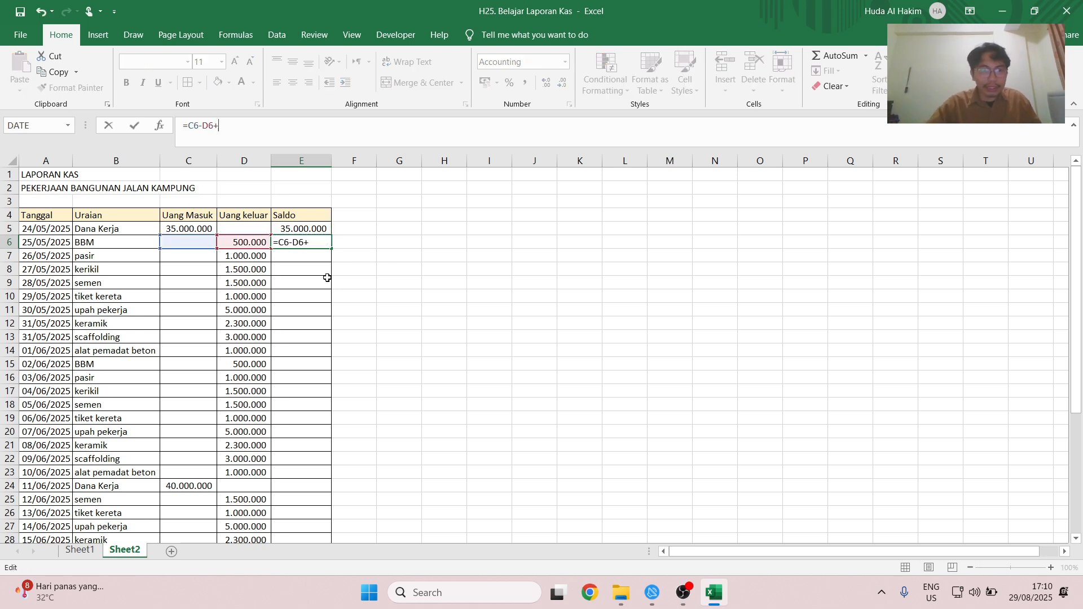
pyautogui.click(307, 229)
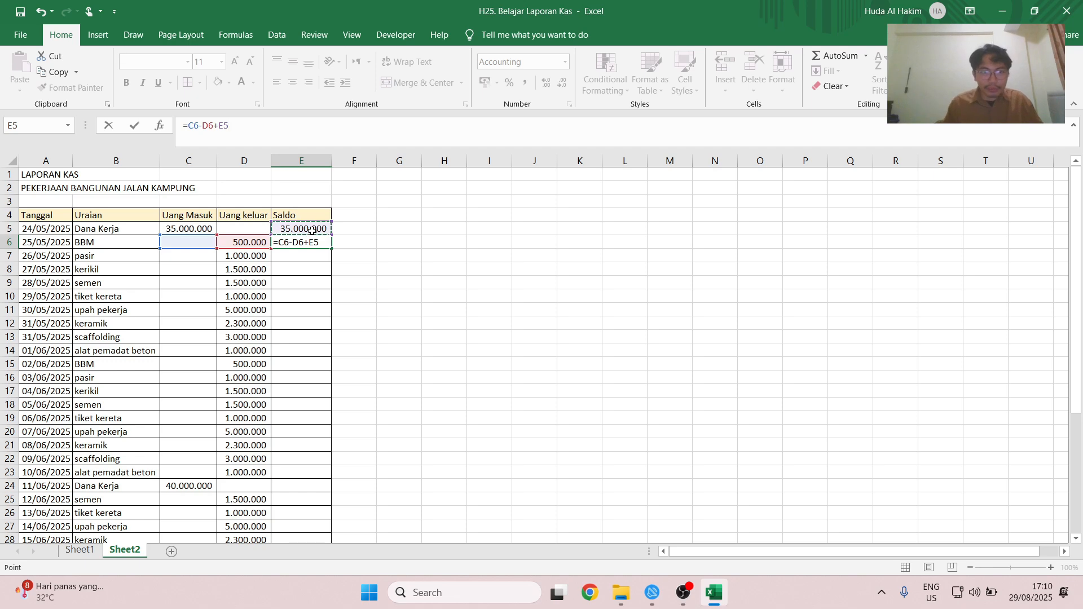
pyautogui.hotkey('ctrl', 'Return')
pyautogui.hotkey('ctrl', 'c')
pyautogui.scroll(-5, 308, 274)
pyautogui.scroll(-1, 314, 402)
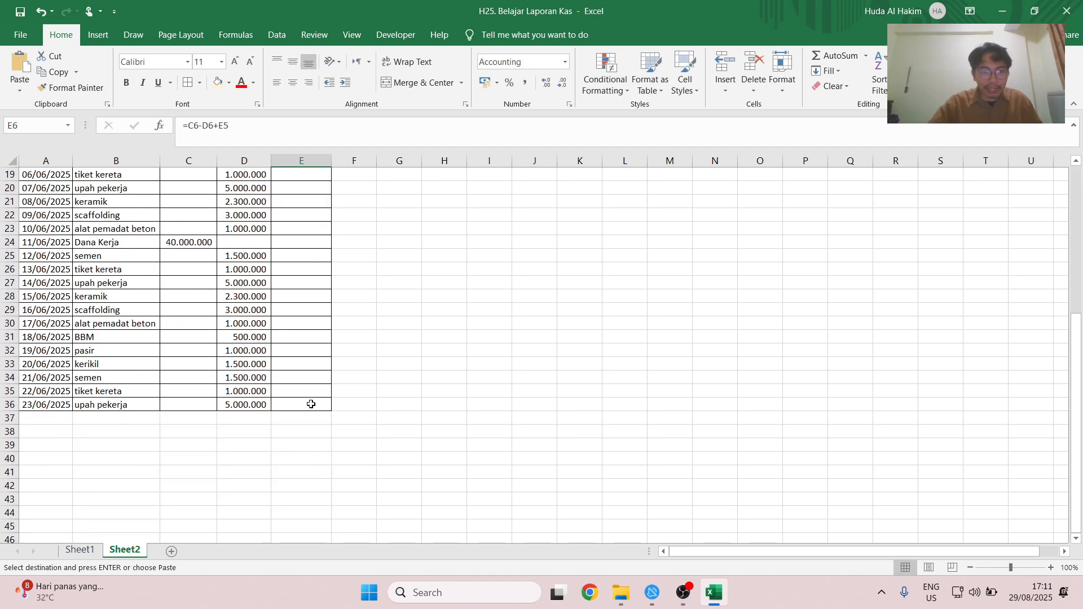
pyautogui.keyDown('shift'); pyautogui.click(330, 408); pyautogui.keyUp('shift')
pyautogui.scroll(6, 339, 393)
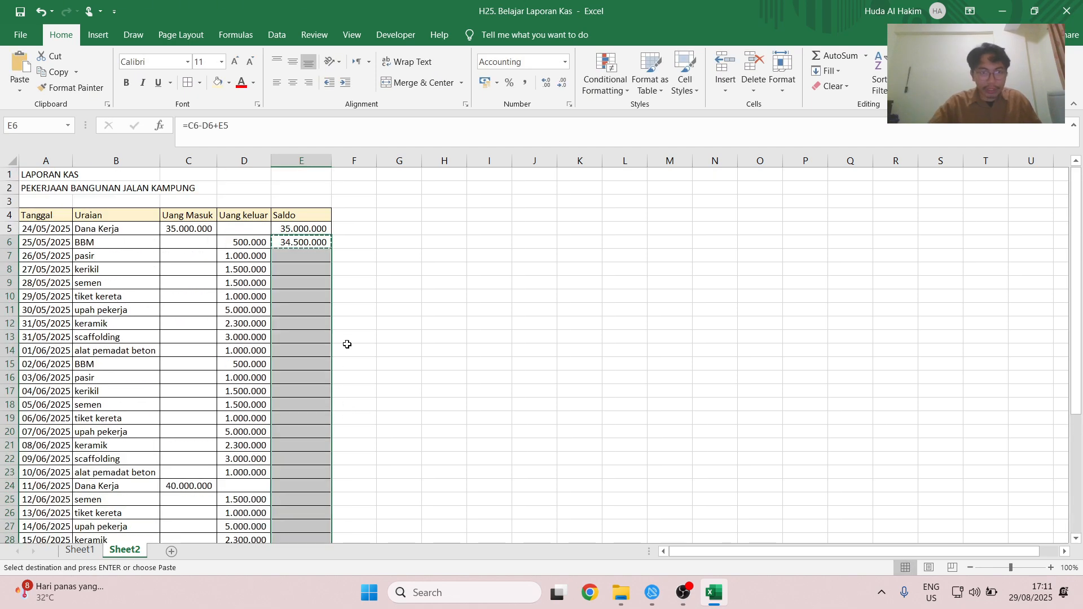
pyautogui.click(315, 265)
# Step: Fill the running balance formula from E6 down the Saldo column to E36
pyautogui.click(317, 244)
pyautogui.press('Escape')
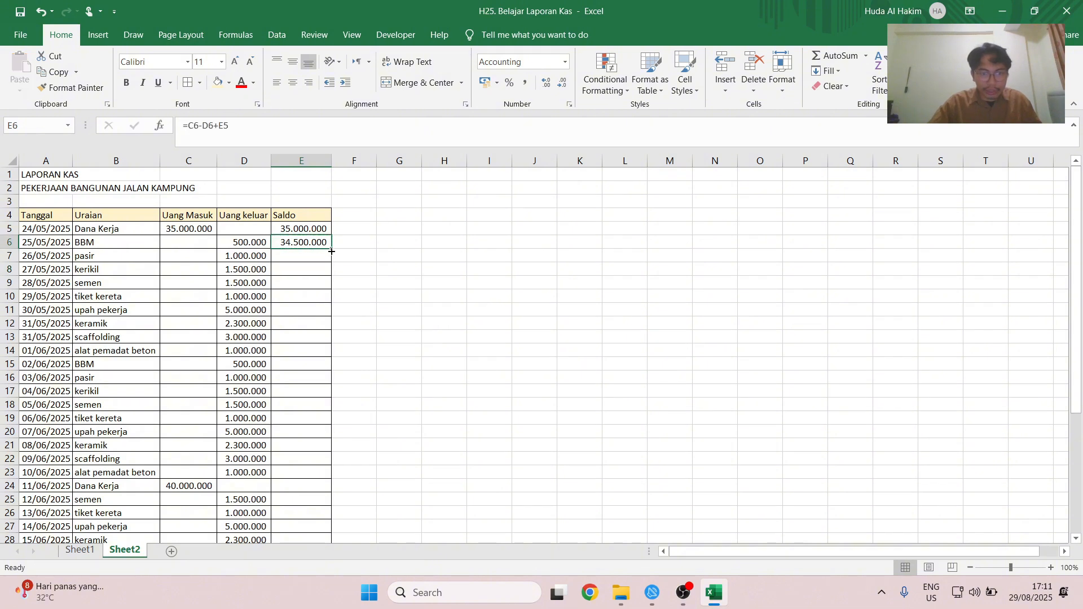
pyautogui.doubleClick(332, 250)
pyautogui.hotkey('ctrl', 'Down')
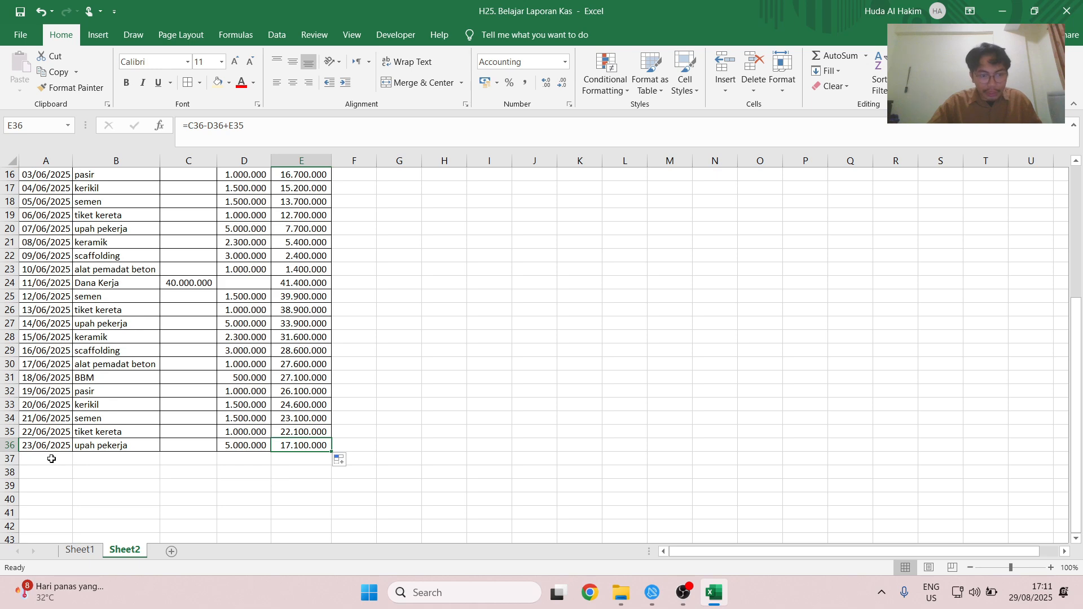
# Step: Apply all borders to A37:E37 and enter the label TOTAL in B37
pyautogui.moveTo(52, 458); pyautogui.dragTo(305, 459)
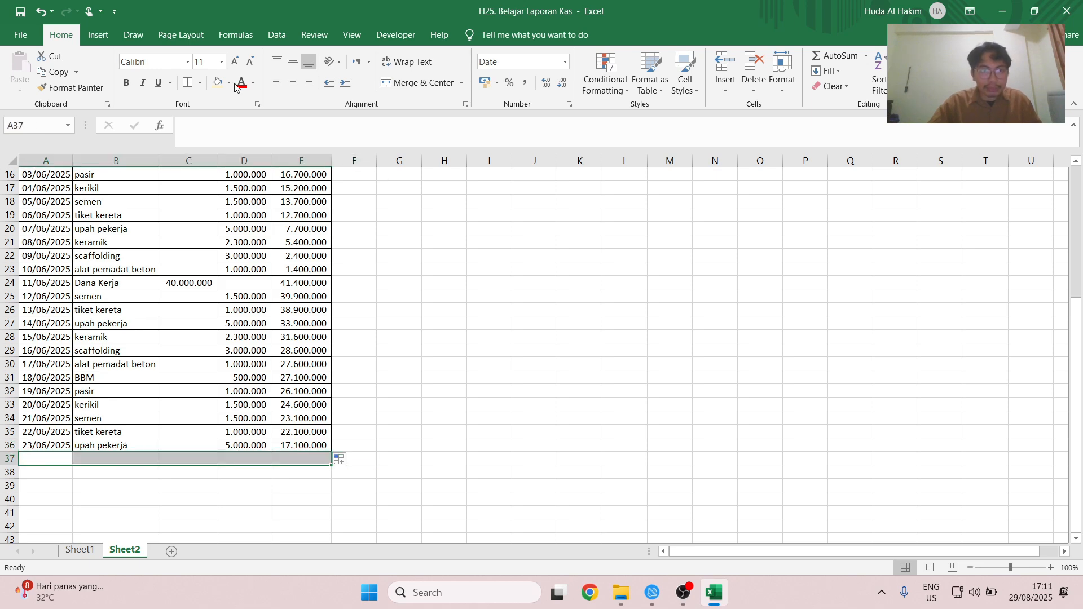
pyautogui.click(199, 83)
pyautogui.click(198, 207)
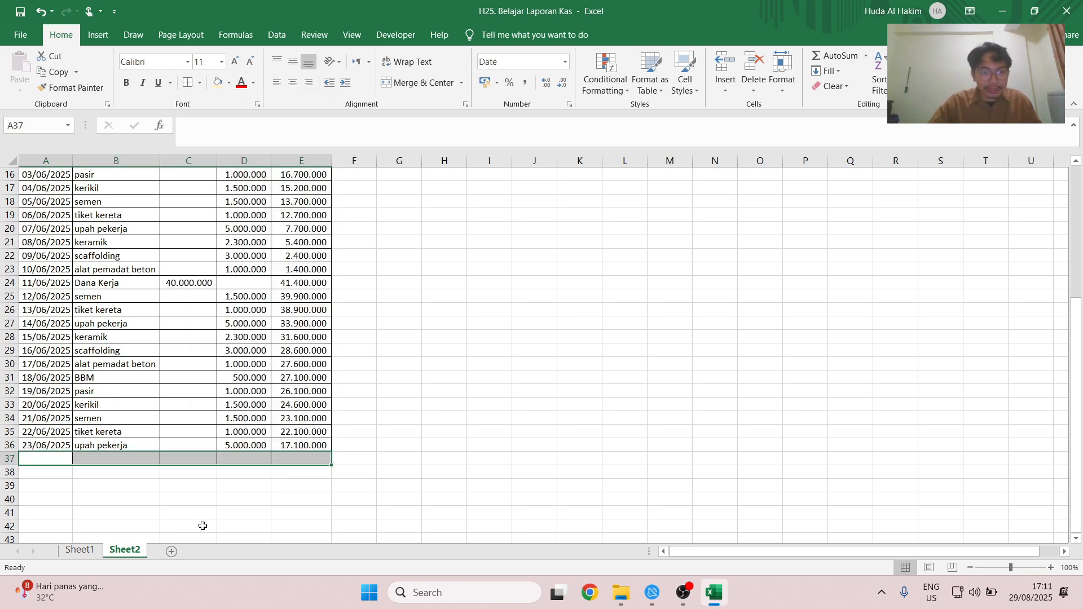
pyautogui.click(119, 459)
pyautogui.write('TOTA')
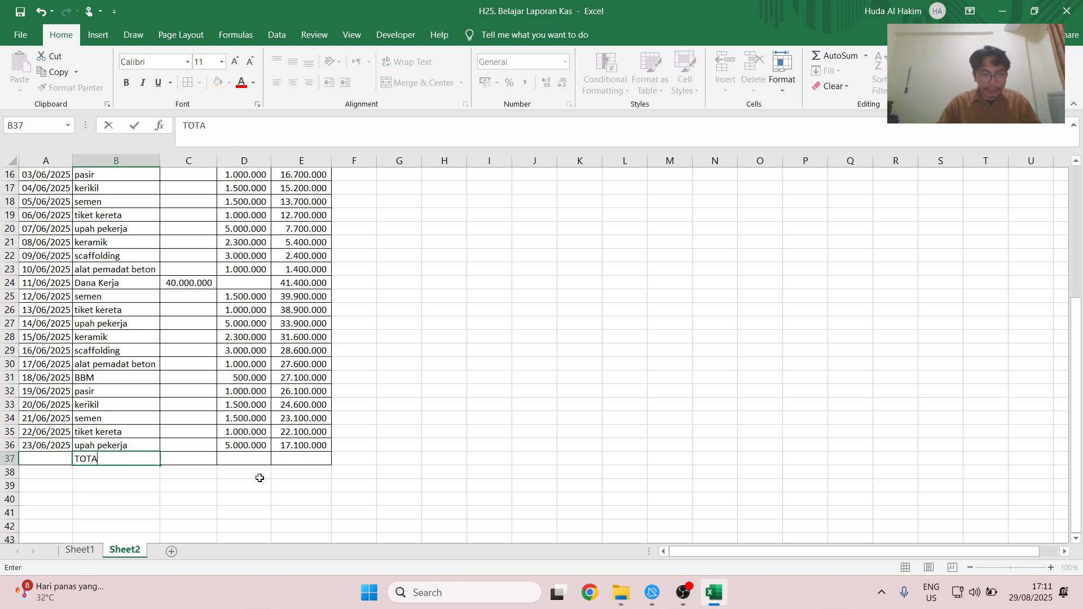
pyautogui.press('Tab')
# Step: Total the Uang Masuk column in C37 with a SUM of C5:C36
pyautogui.scroll(2, 203, 411)
pyautogui.scroll(-3, 230, 414)
pyautogui.scroll(6, 220, 364)
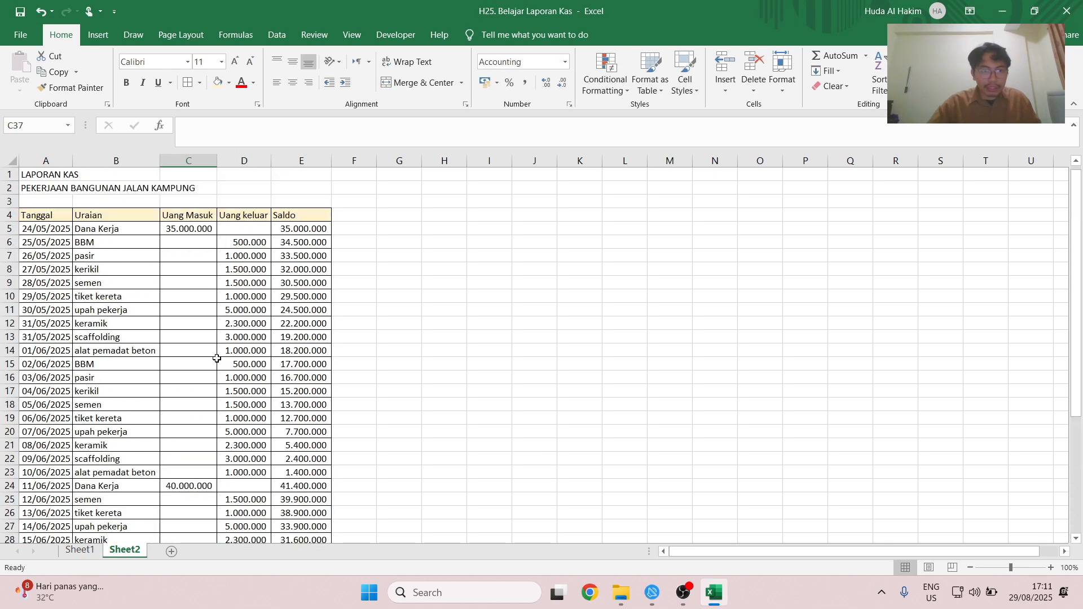
pyautogui.scroll(-5, 226, 358)
pyautogui.write('=SUM')
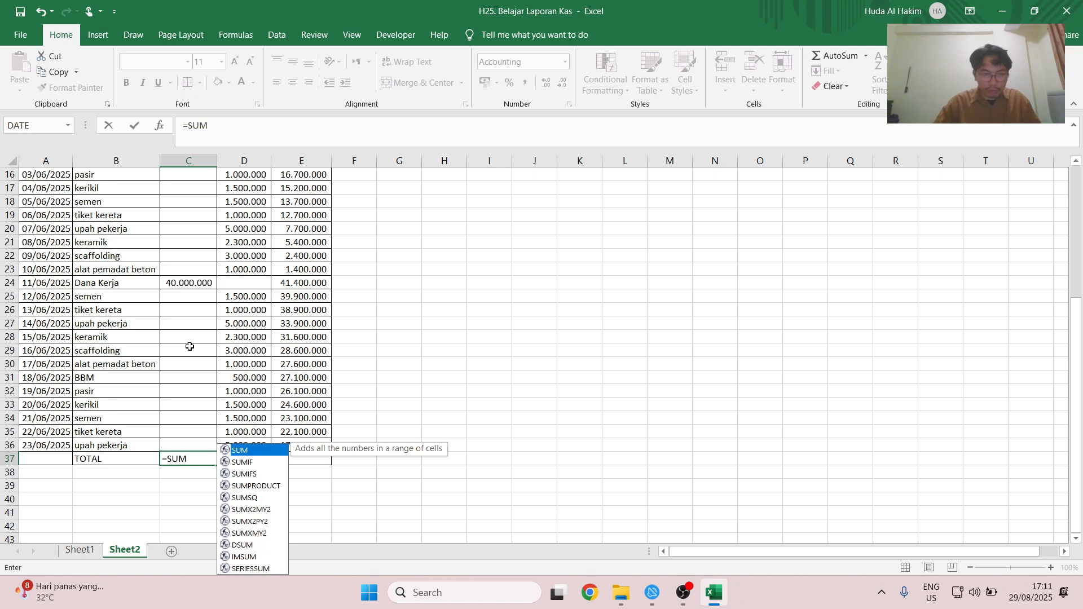
pyautogui.write('(')
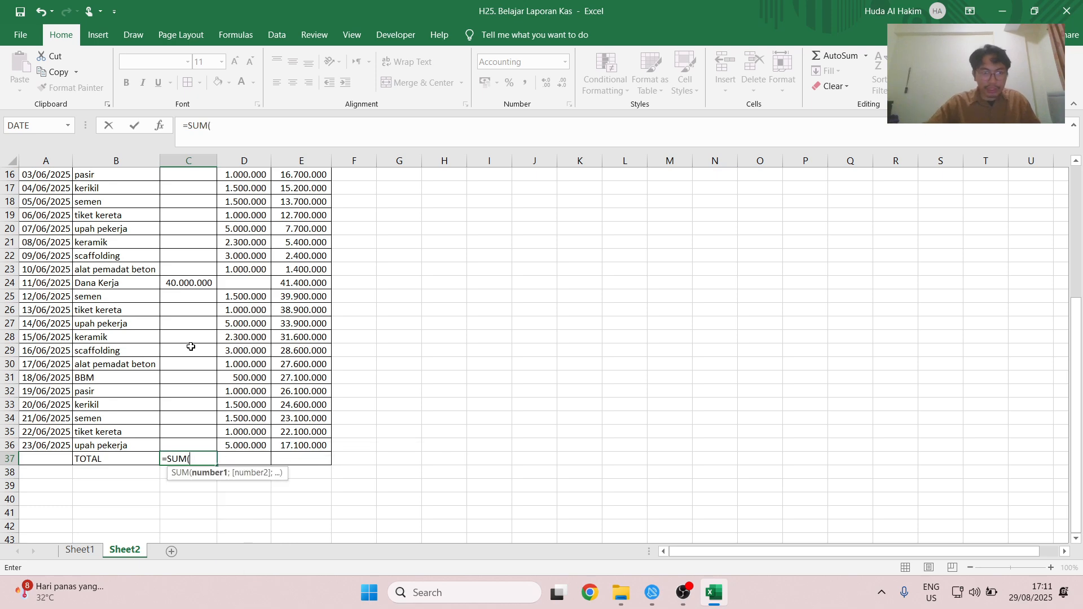
pyautogui.click(180, 447)
pyautogui.scroll(5, 179, 447)
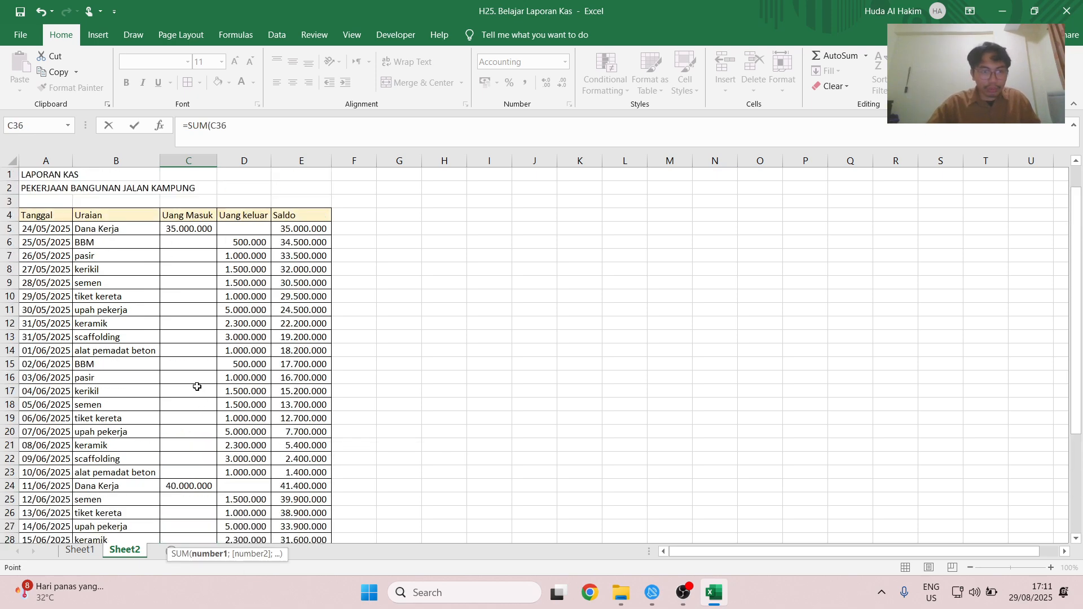
pyautogui.keyDown('shift'); pyautogui.click(186, 230); pyautogui.keyUp('shift')
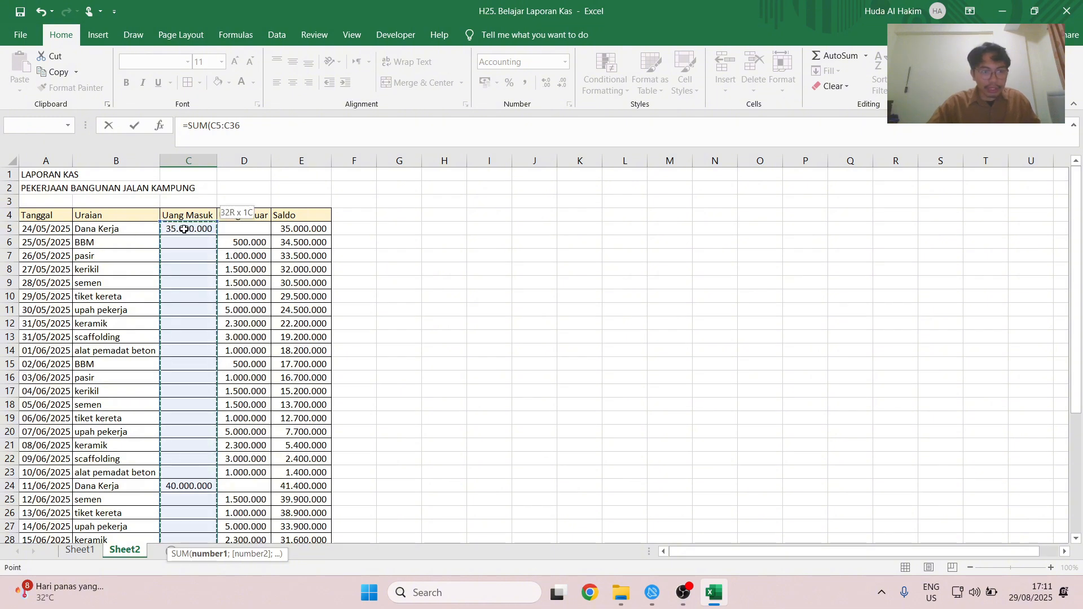
pyautogui.scroll(-4, 182, 229)
pyautogui.scroll(2, 202, 387)
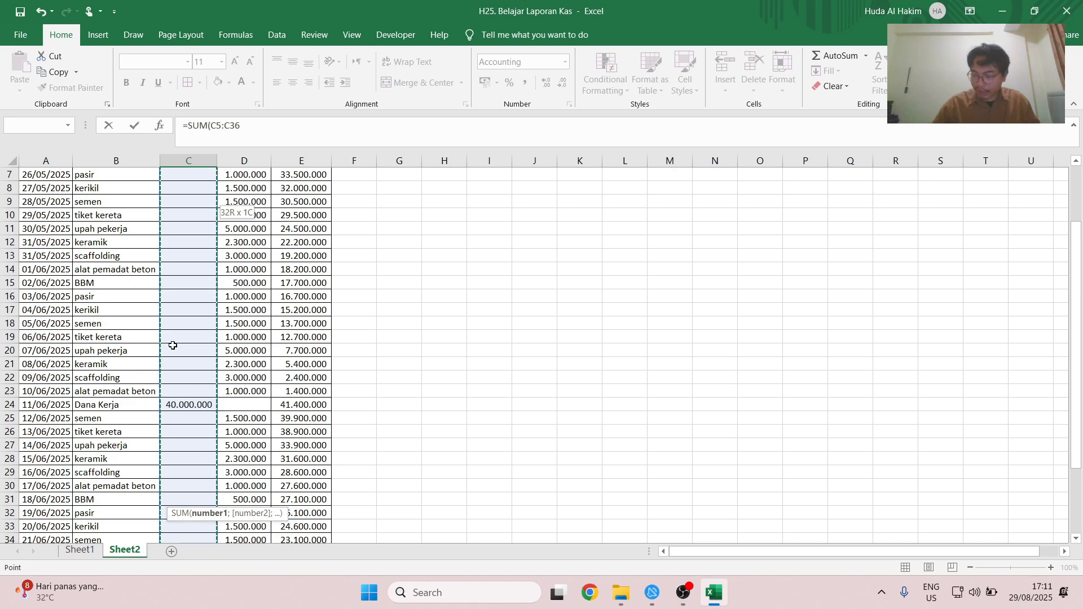
pyautogui.press('Return')
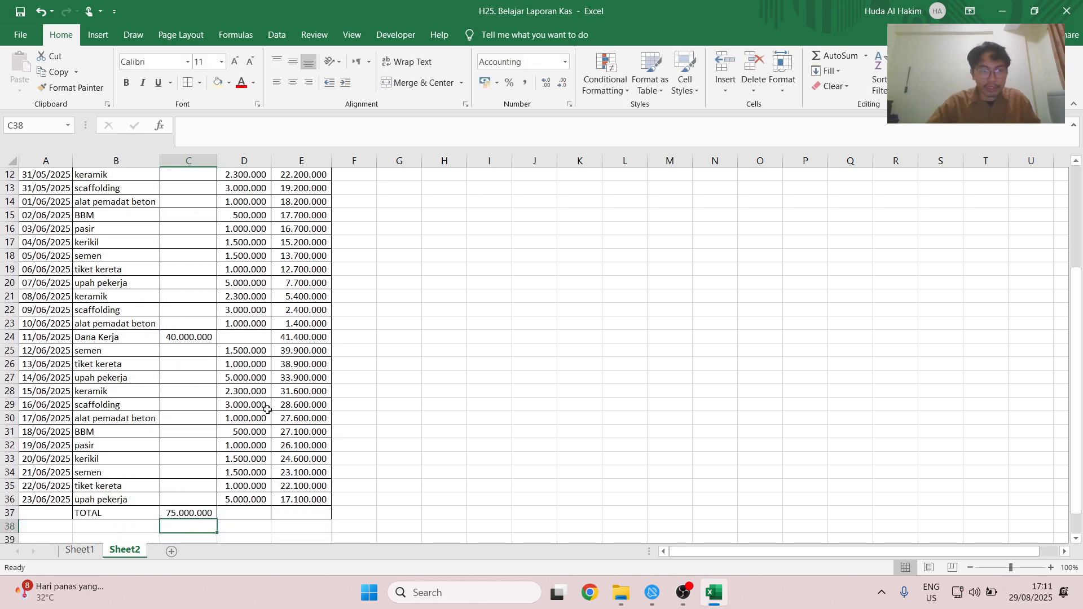
# Step: Total the Uang keluar column in D37 with AutoSum over D5:D36 and widen column D to fit the total
pyautogui.scroll(4, 265, 410)
pyautogui.click(244, 228)
pyautogui.scroll(-6, 275, 363)
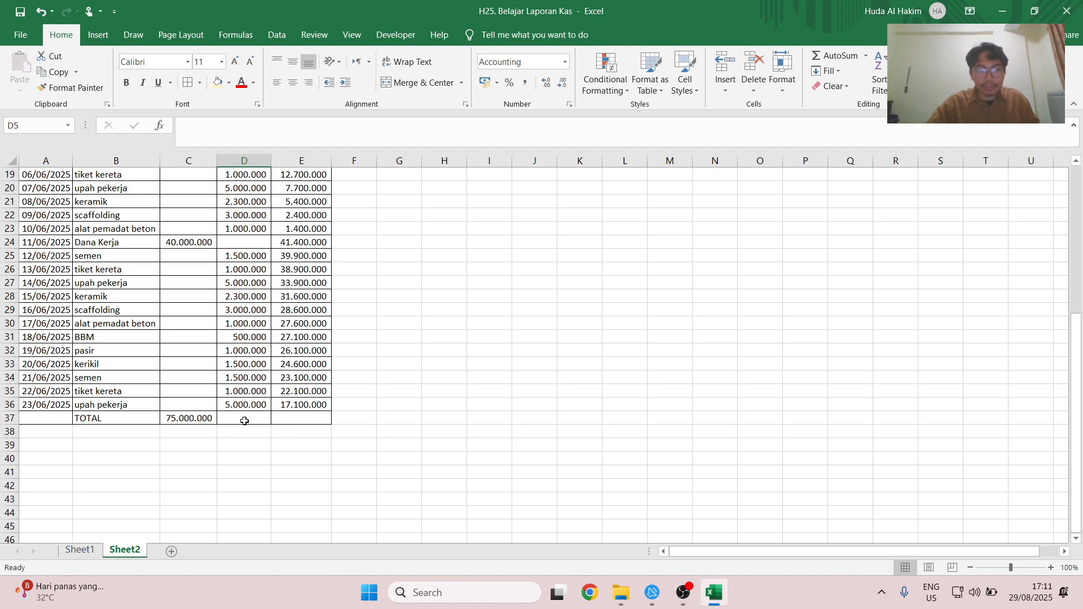
pyautogui.scroll(1, 249, 461)
pyautogui.keyDown('shift'); pyautogui.click(249, 460); pyautogui.keyUp('shift')
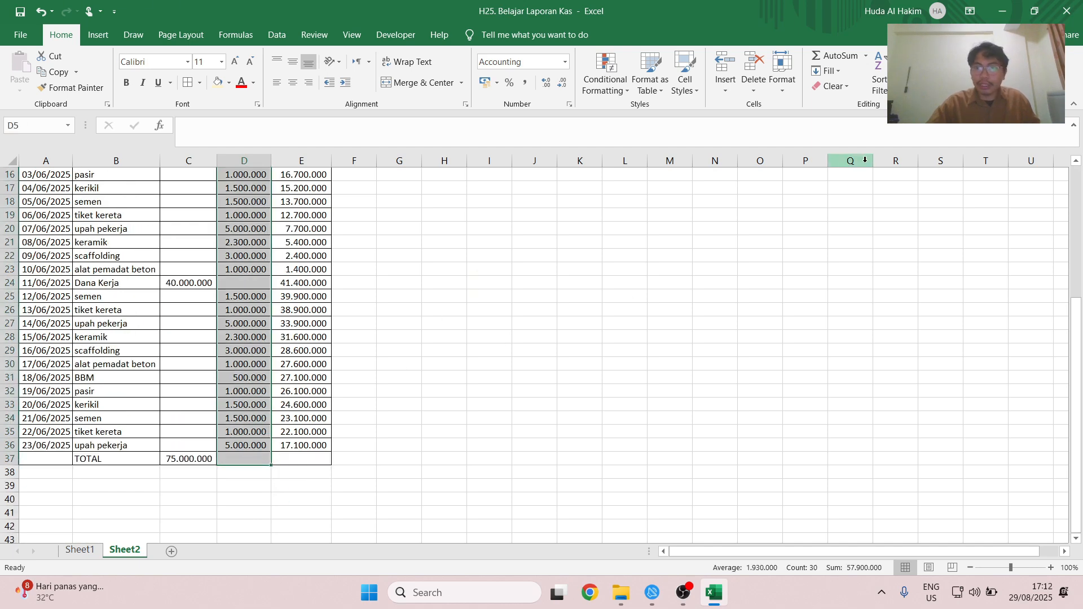
pyautogui.click(846, 54)
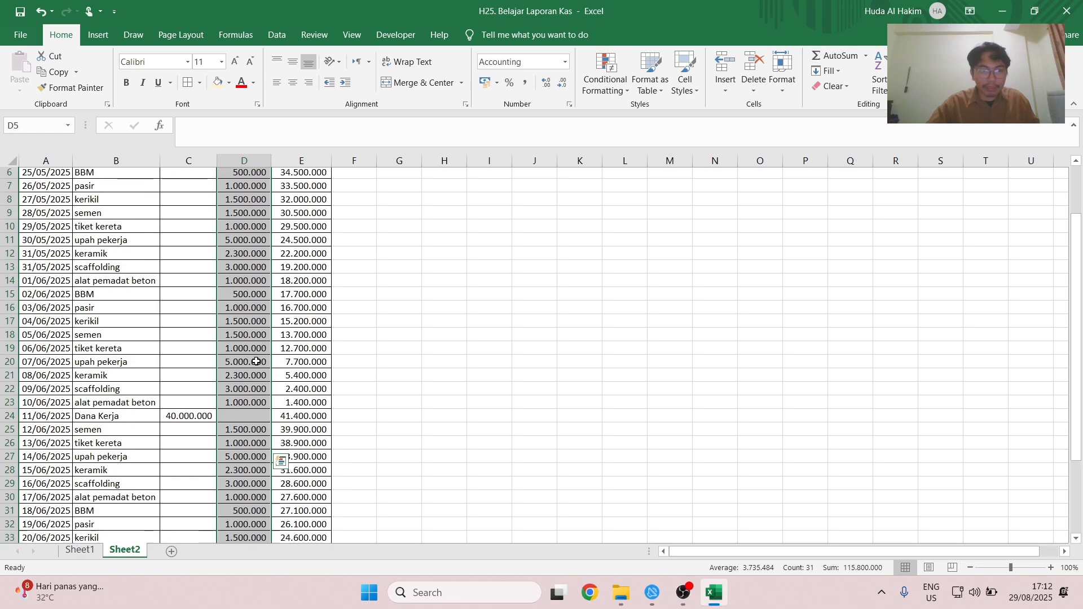
pyautogui.click(249, 323)
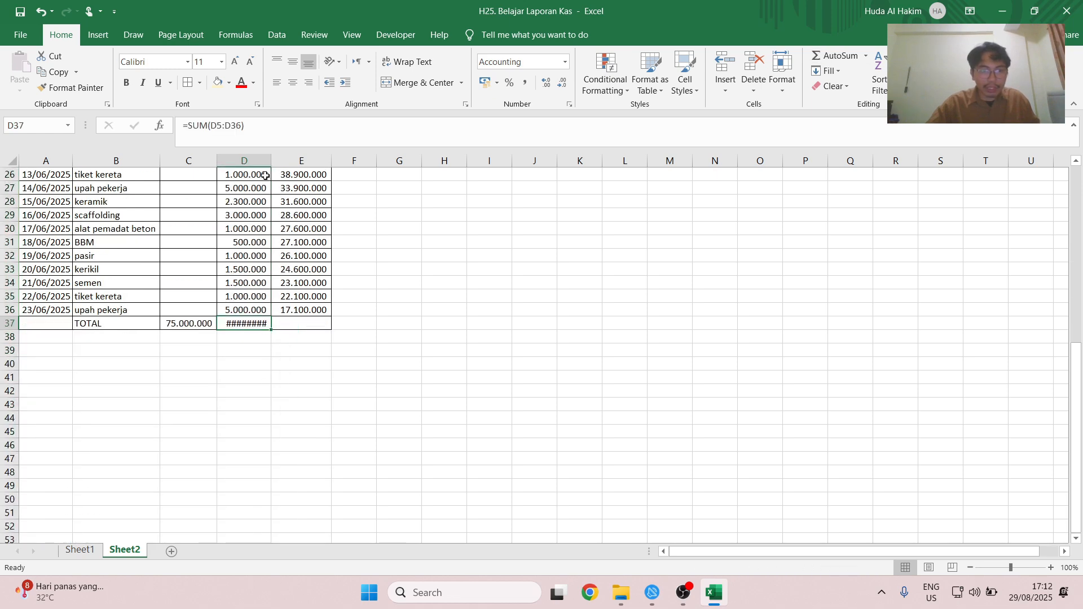
pyautogui.moveTo(272, 160); pyautogui.dragTo(275, 161)
# Step: Calculate the closing balance in E37 with the formula =C37-D37
pyautogui.click(310, 327)
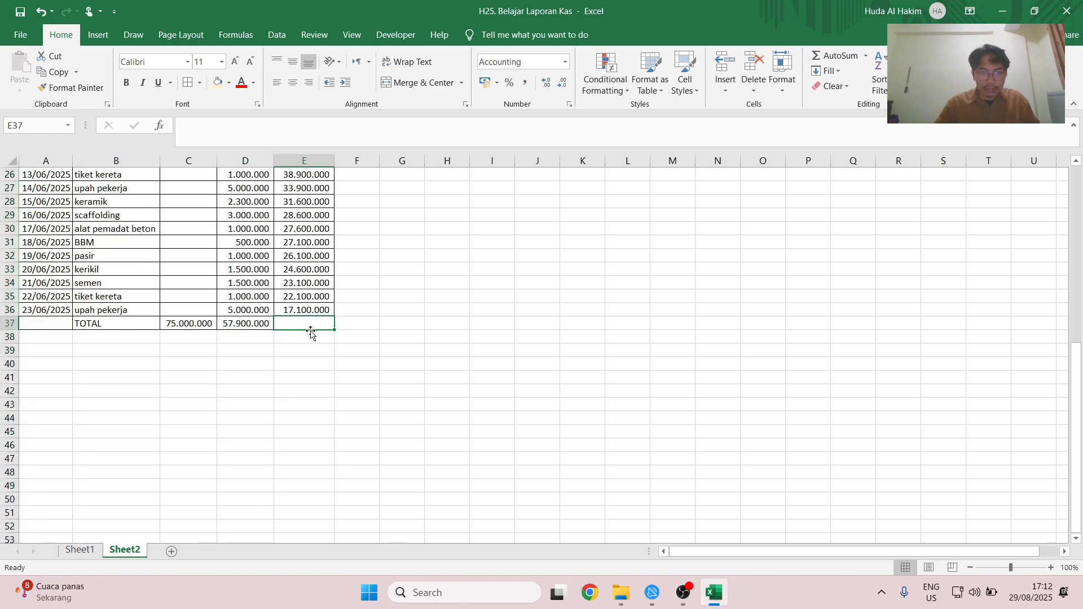
pyautogui.write('=')
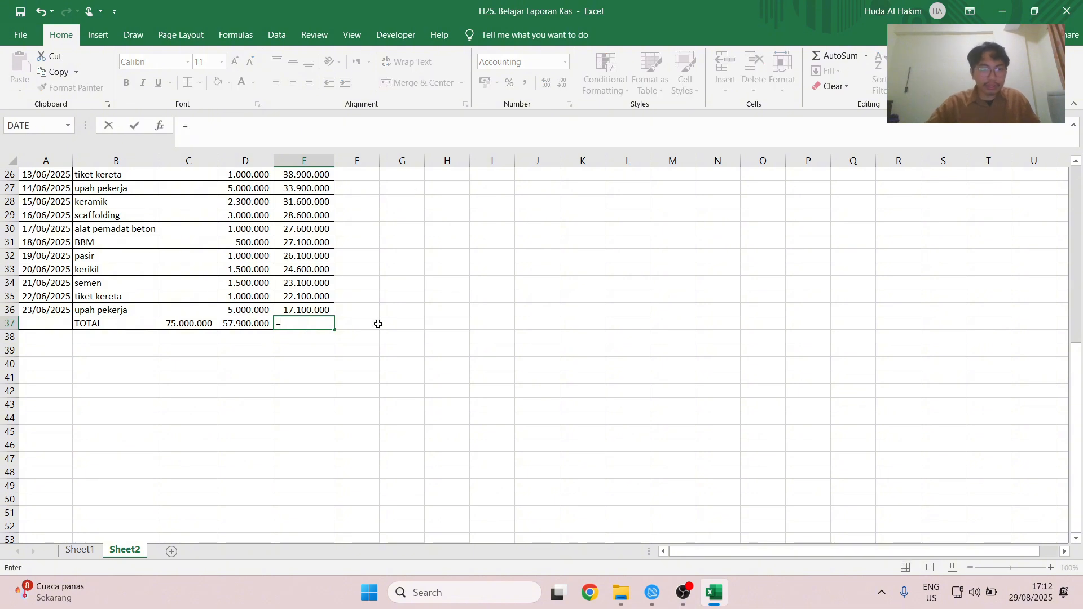
pyautogui.scroll(8, 339, 282)
pyautogui.scroll(-1, 259, 269)
pyautogui.scroll(-4, 259, 269)
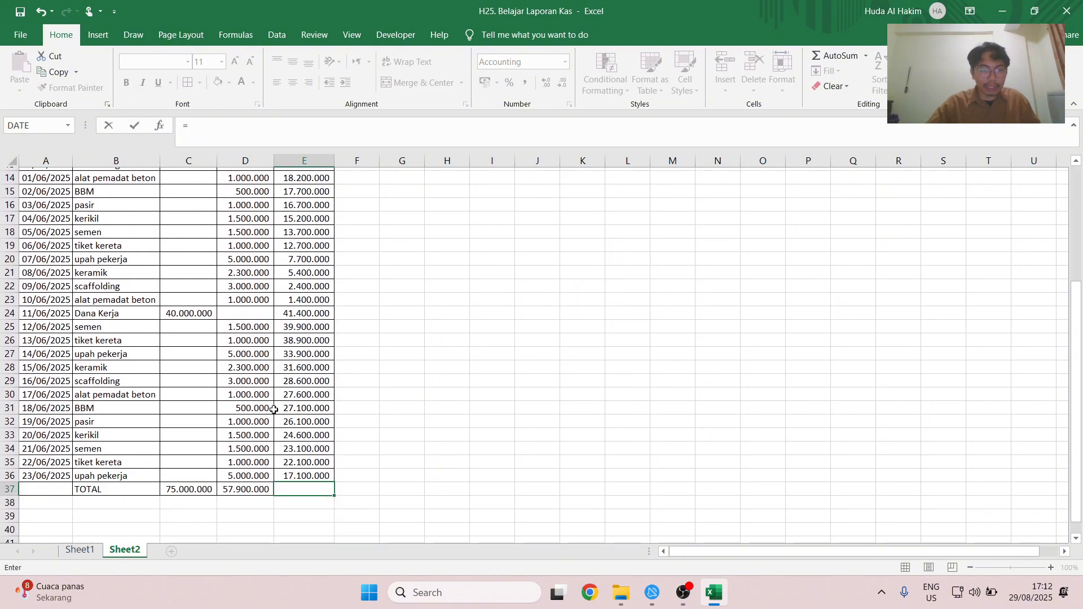
pyautogui.press('Left')
pyautogui.press('Left')
pyautogui.write('-')
pyautogui.press('Left')
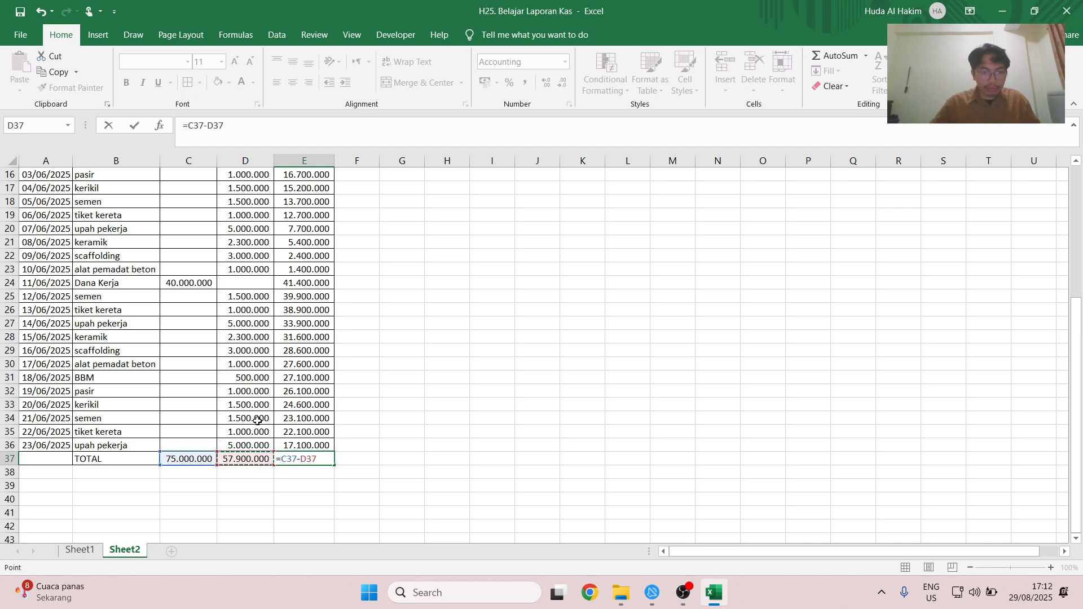
pyautogui.press('Return')
# Step: Make the TOTAL label and its amounts in B37:E37 bold
pyautogui.click(176, 457)
pyautogui.click(111, 455)
pyautogui.moveTo(111, 455); pyautogui.dragTo(316, 458)
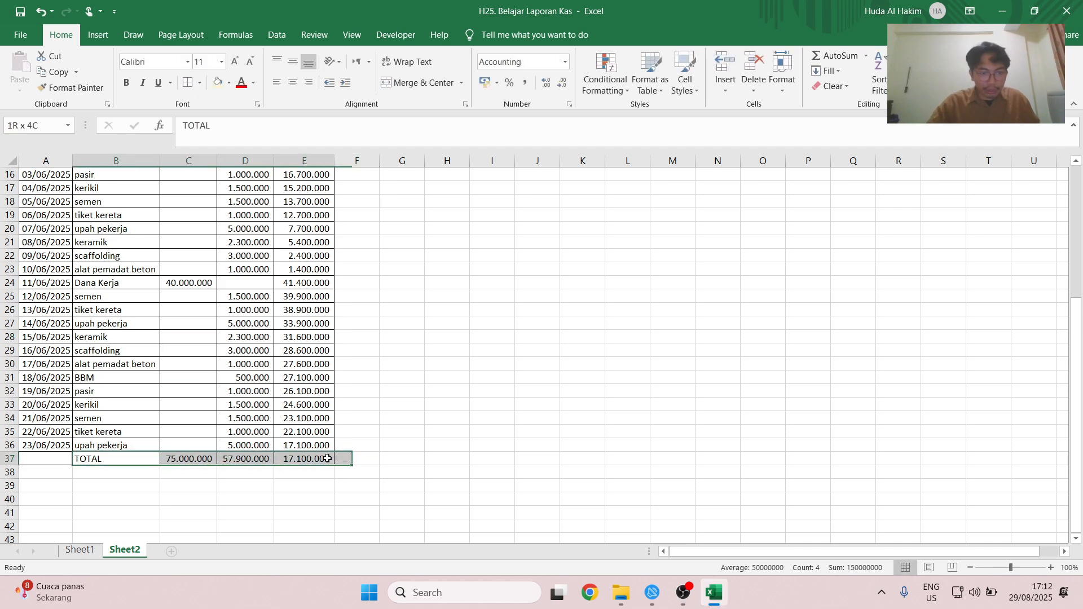
pyautogui.hotkey('ctrl', 'b')
# Step: Freeze the title and header rows 1 to 4 above cell A5 and check that they stay in view
pyautogui.scroll(4, 273, 392)
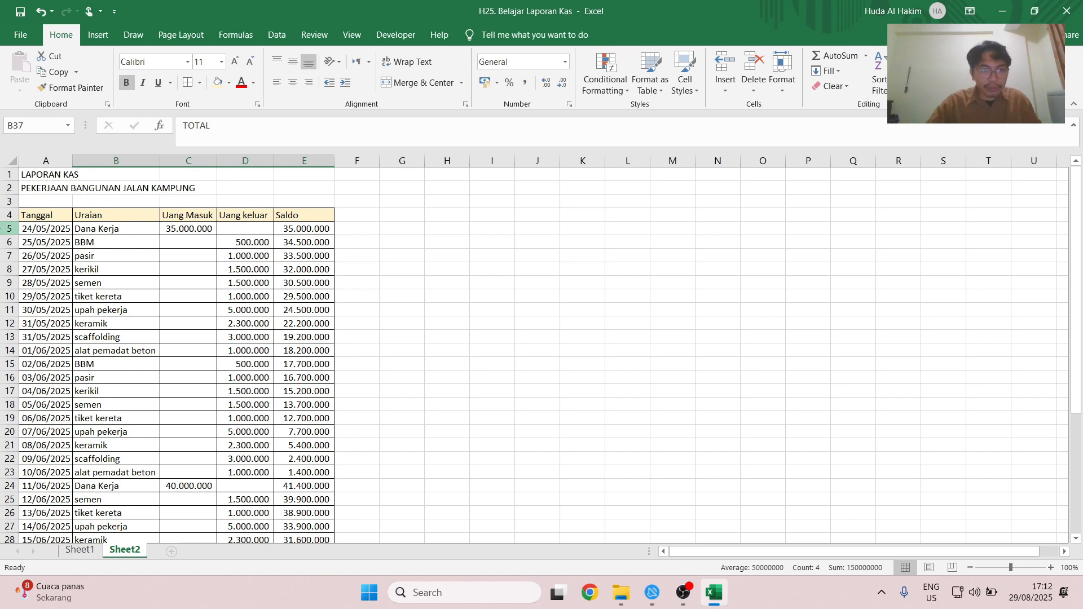
pyautogui.click(59, 230)
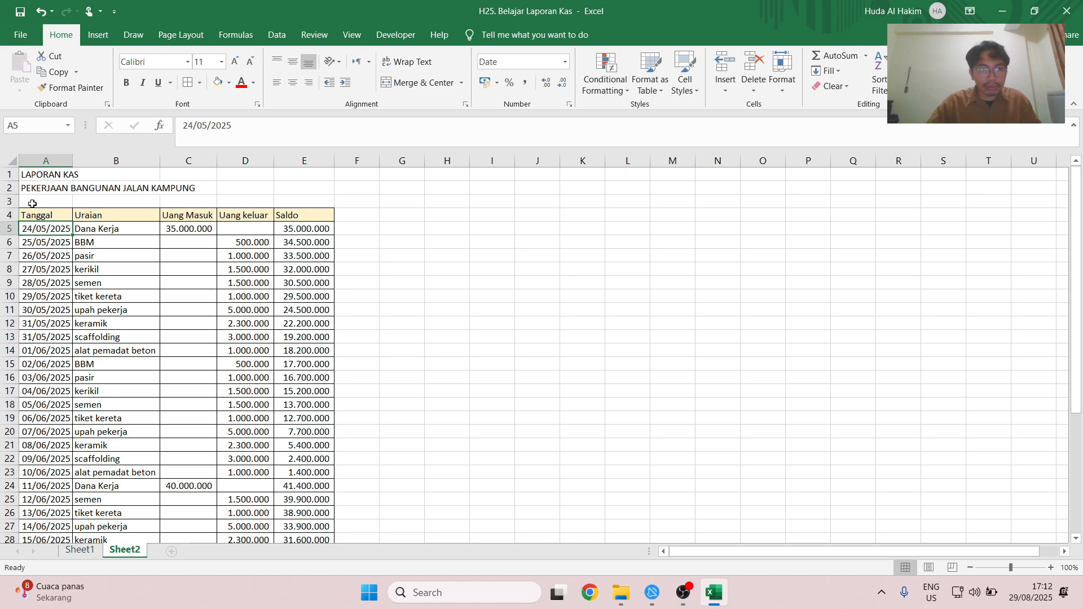
pyautogui.click(352, 35)
pyautogui.click(464, 79)
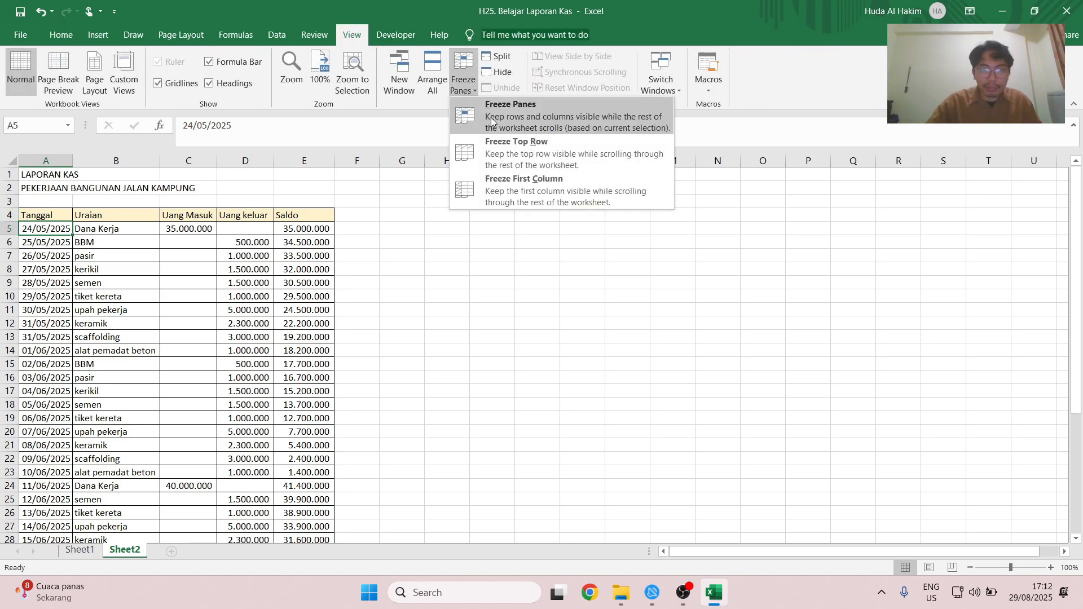
pyautogui.click(530, 114)
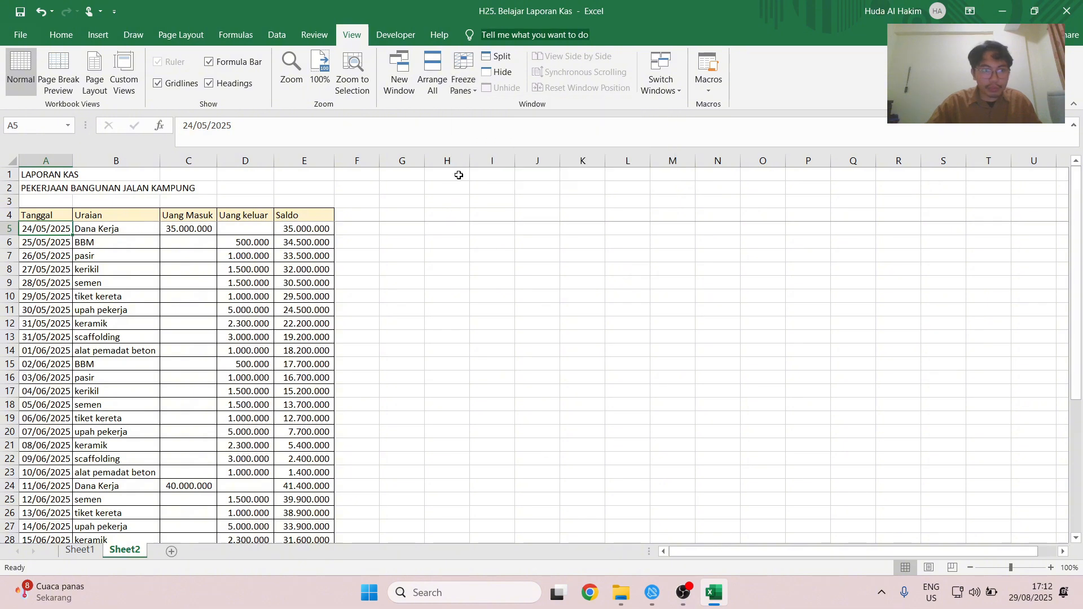
pyautogui.scroll(-5, 105, 285)
pyautogui.click(116, 393)
pyautogui.scroll(3, 113, 318)
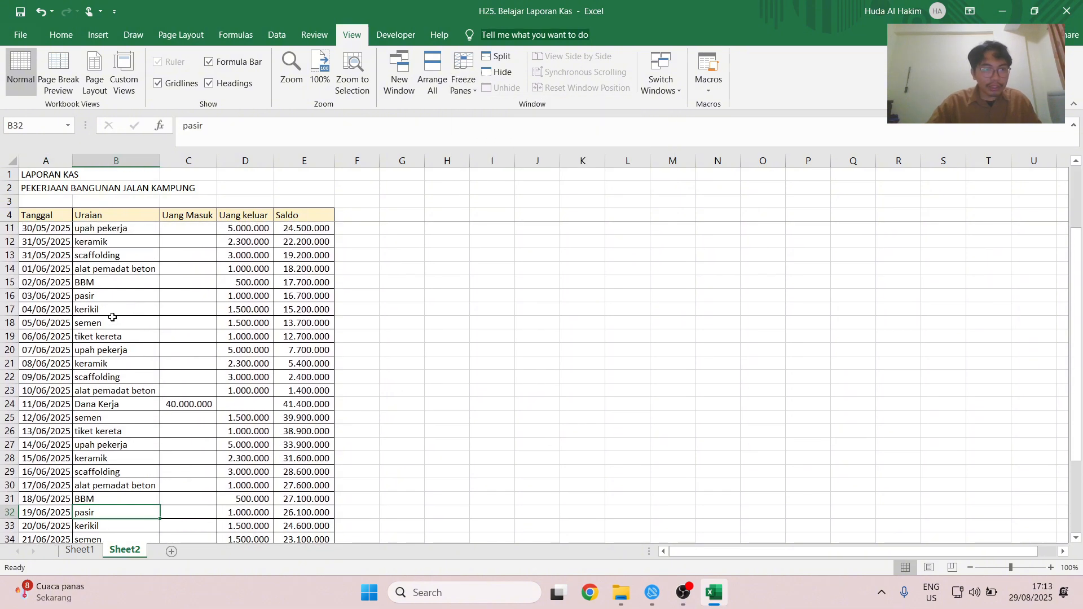
pyautogui.scroll(2, 113, 317)
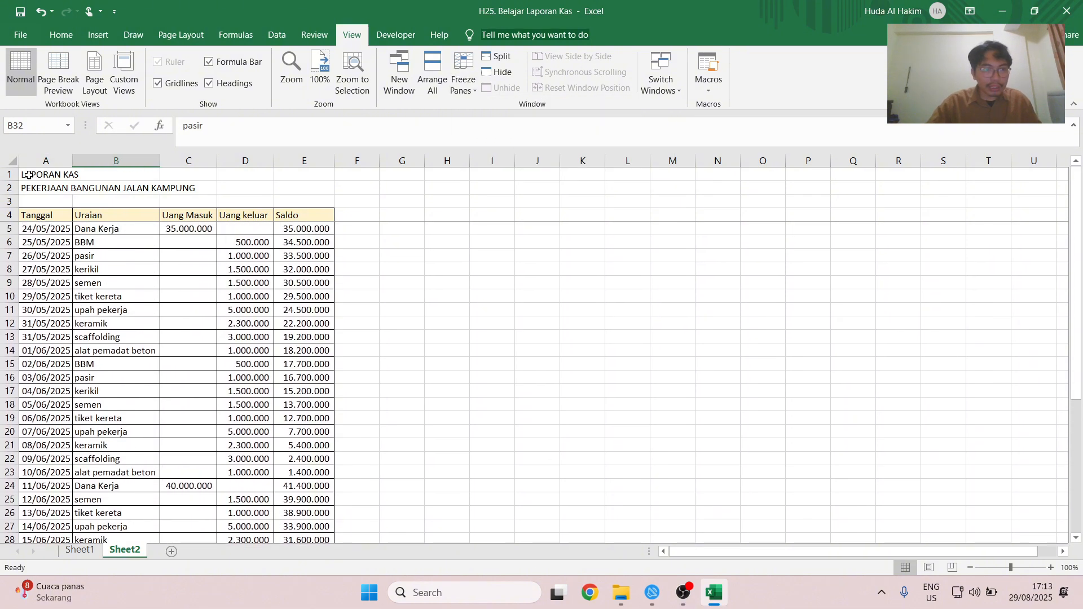
pyautogui.click(85, 229)
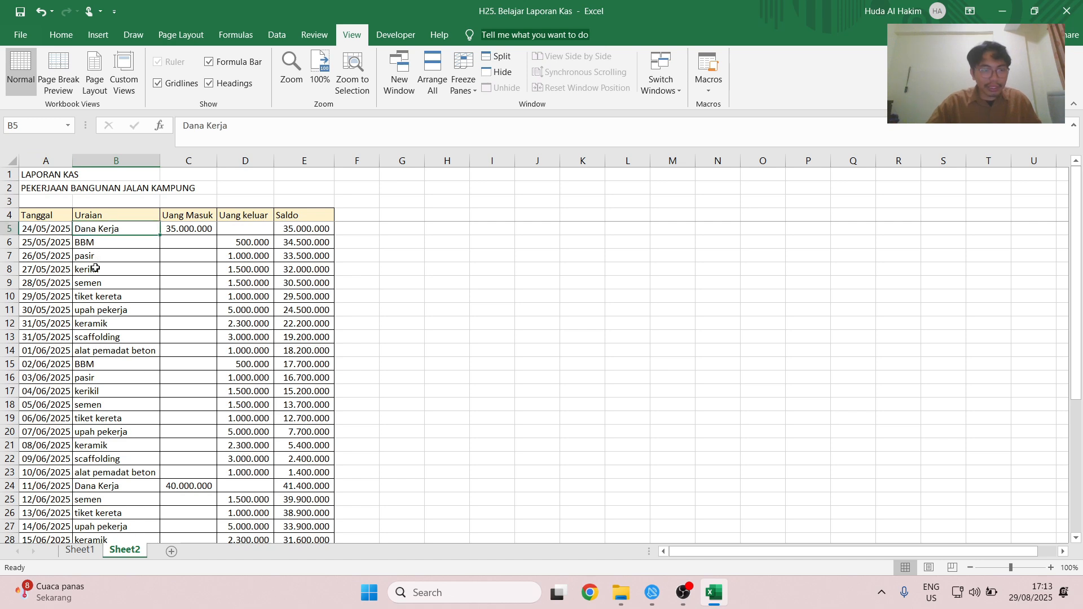
pyautogui.click(96, 269)
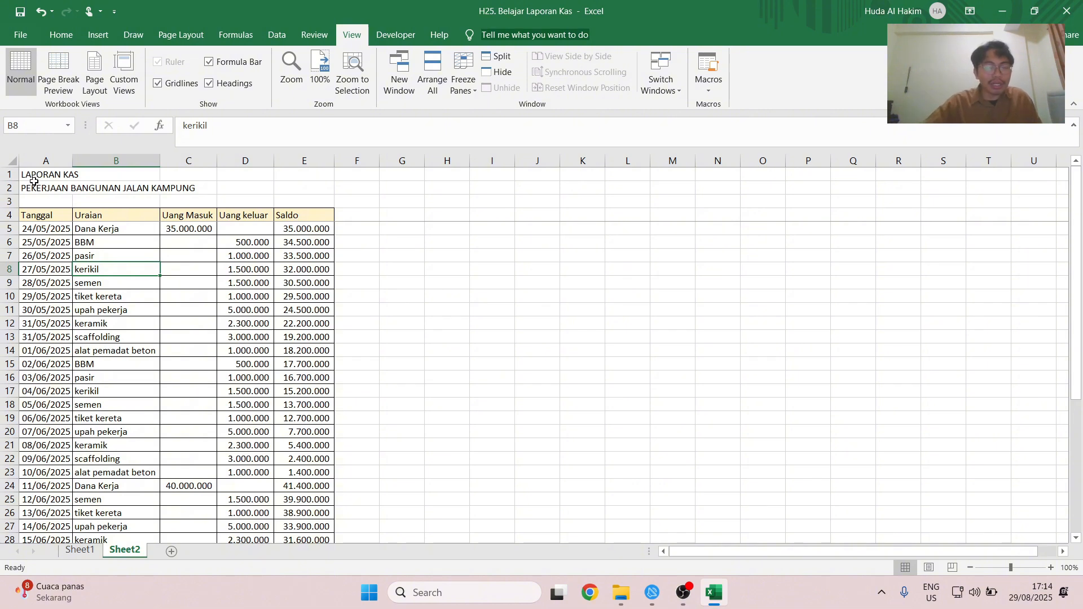
pyautogui.scroll(-3, 242, 317)
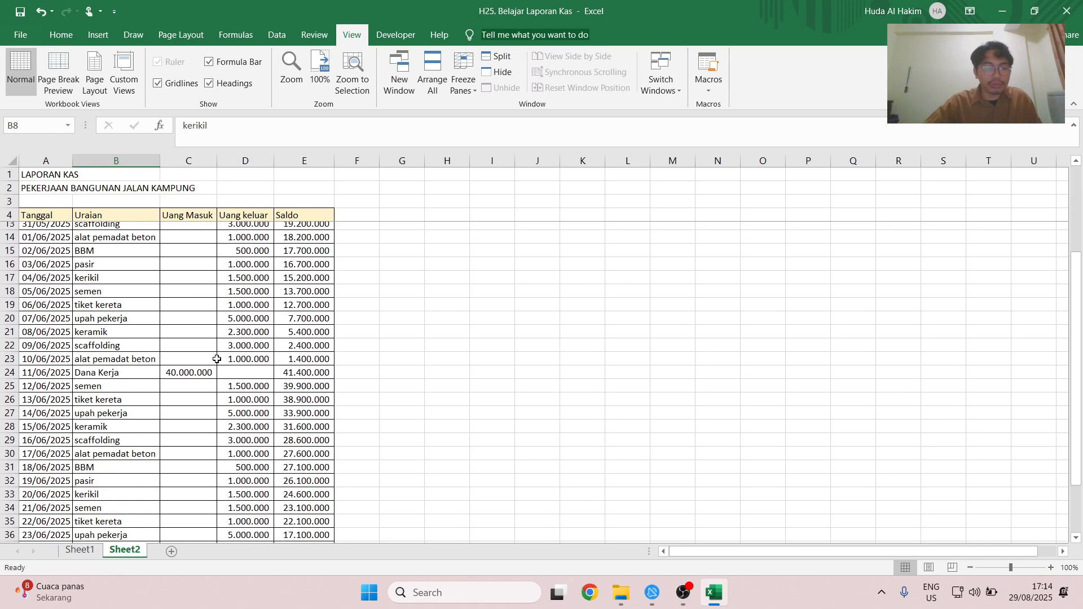
# Step: Insert a new column before the Uraian column of the cash report table
pyautogui.scroll(3, 264, 324)
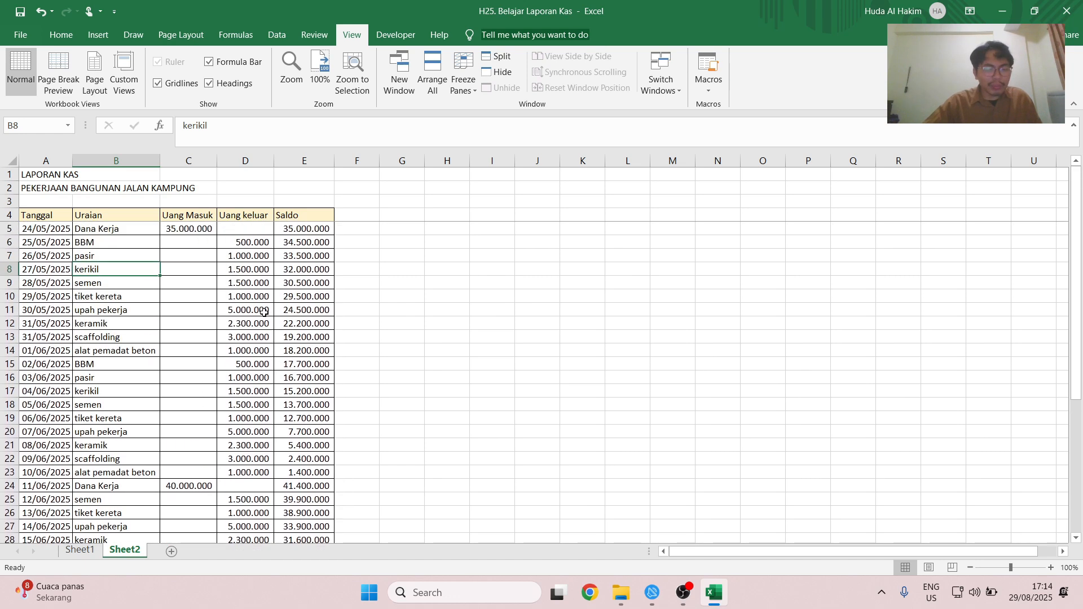
pyautogui.click(105, 230)
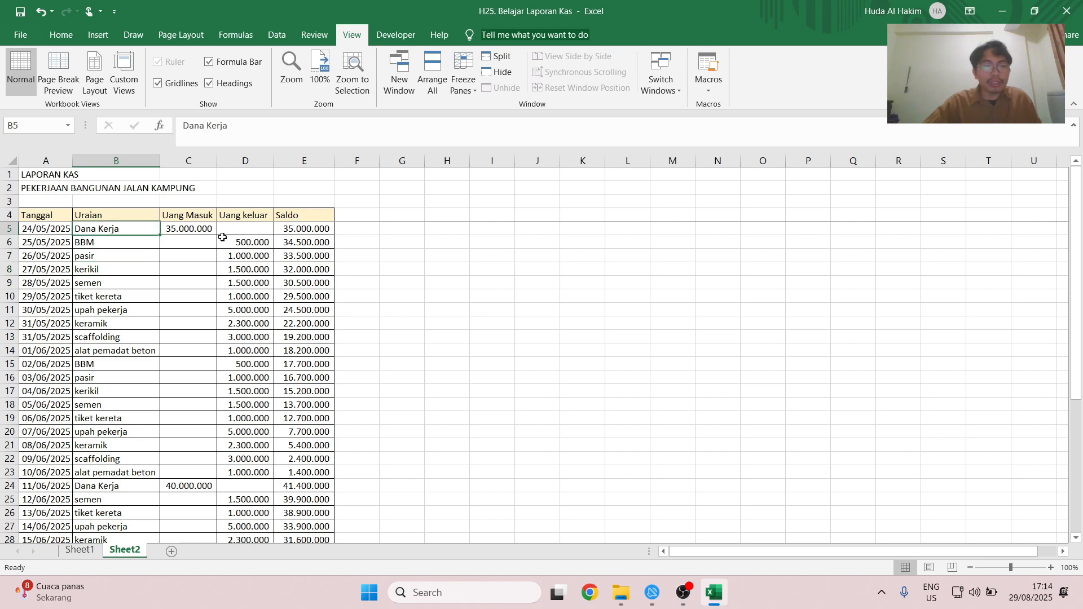
pyautogui.click(118, 161)
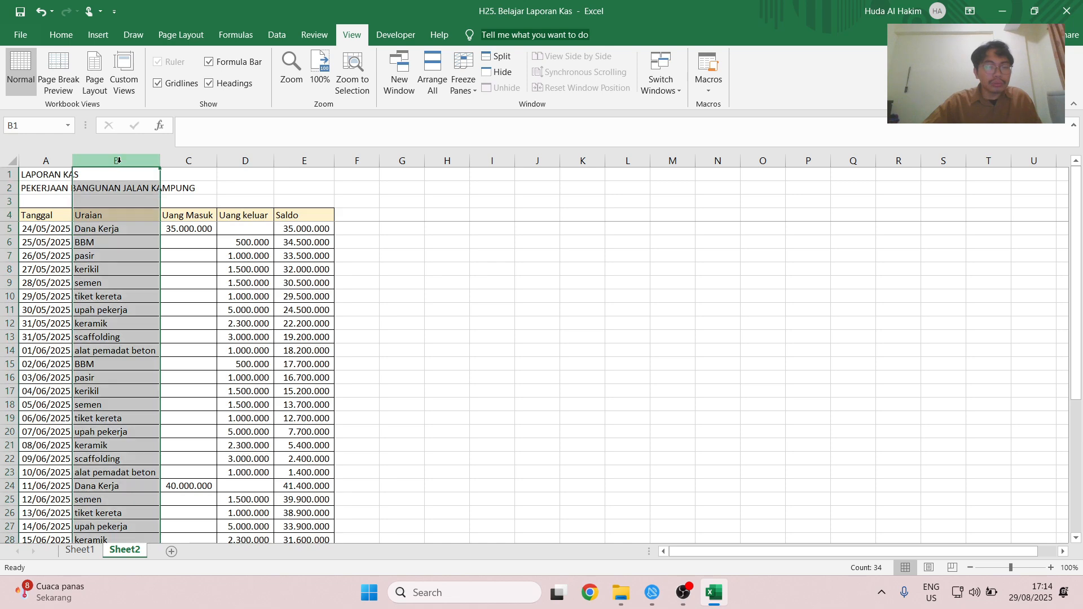
pyautogui.rightClick(118, 161)
pyautogui.click(169, 261)
# Step: Head the new column B with the title "Pos" in B4
pyautogui.click(118, 216)
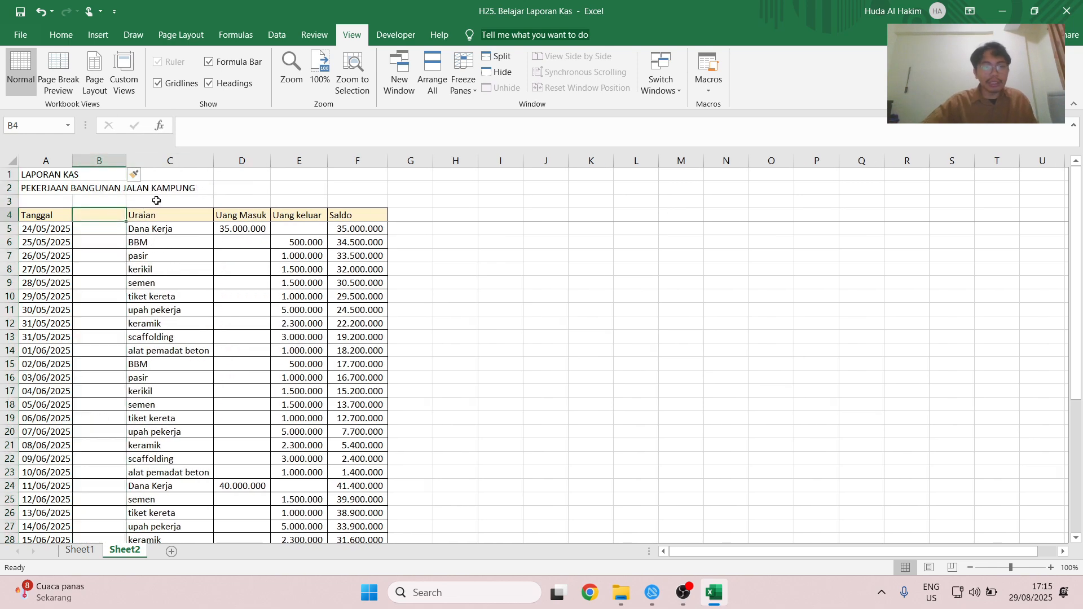
pyautogui.write('pO')
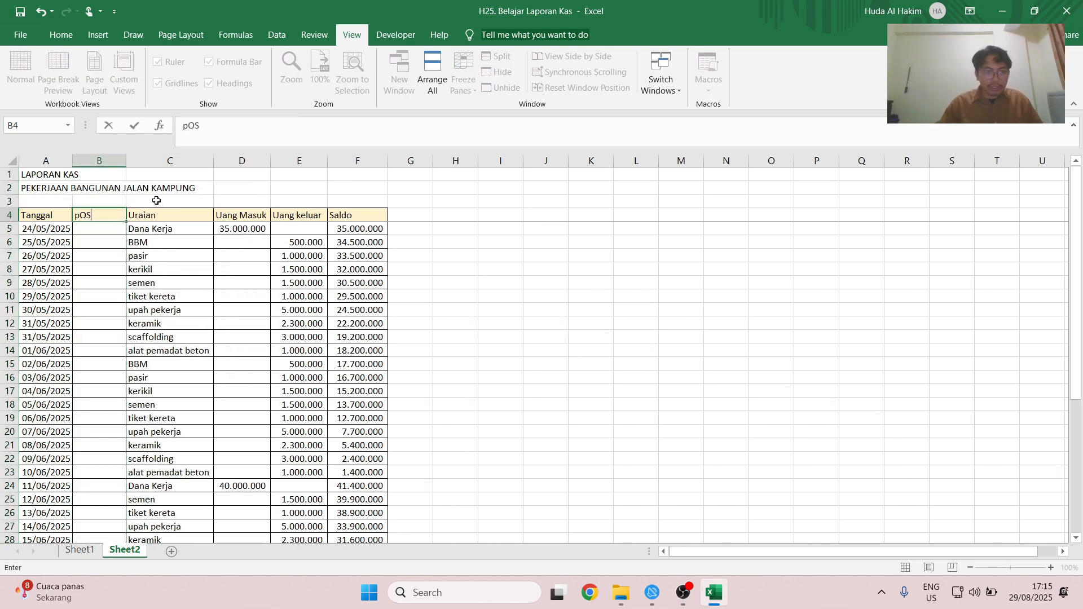
pyautogui.write('S')
pyautogui.press('BackSpace')
pyautogui.press('BackSpace')
pyautogui.press('BackSpace')
pyautogui.write('PO')
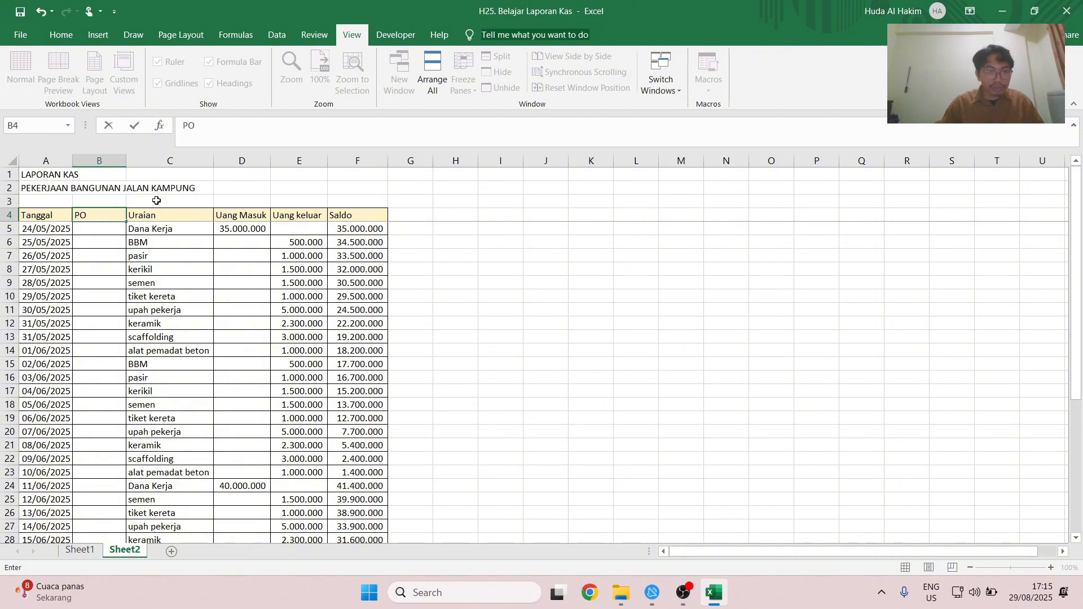
pyautogui.write('s')
pyautogui.press('Return')
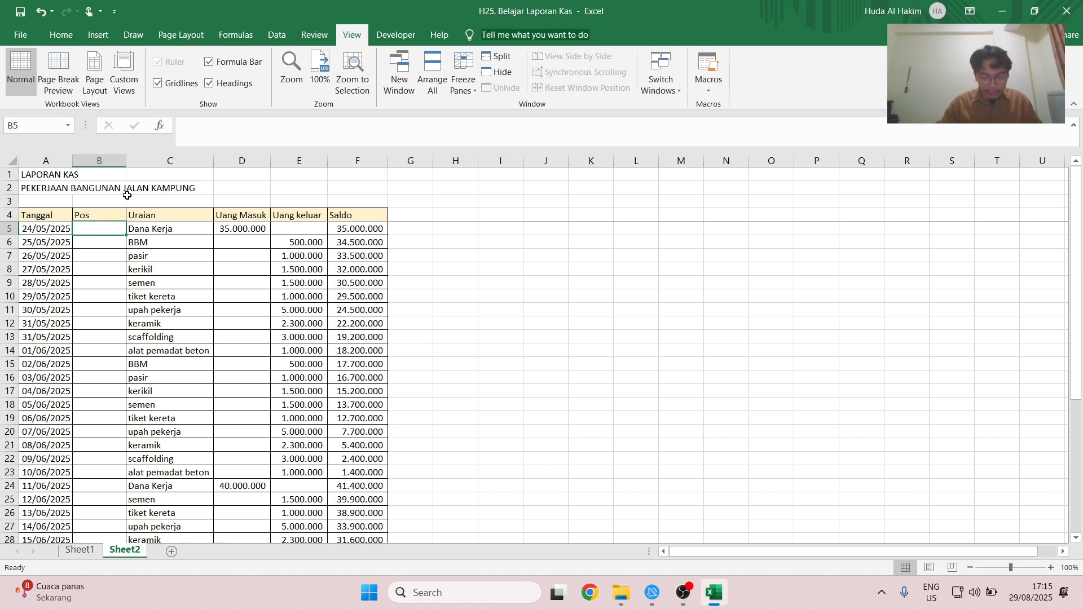
# Step: Enter the category "Uang Masuk" in B5 and copy it to the other Dana Kerja row in B24
pyautogui.write('Uang Masu')
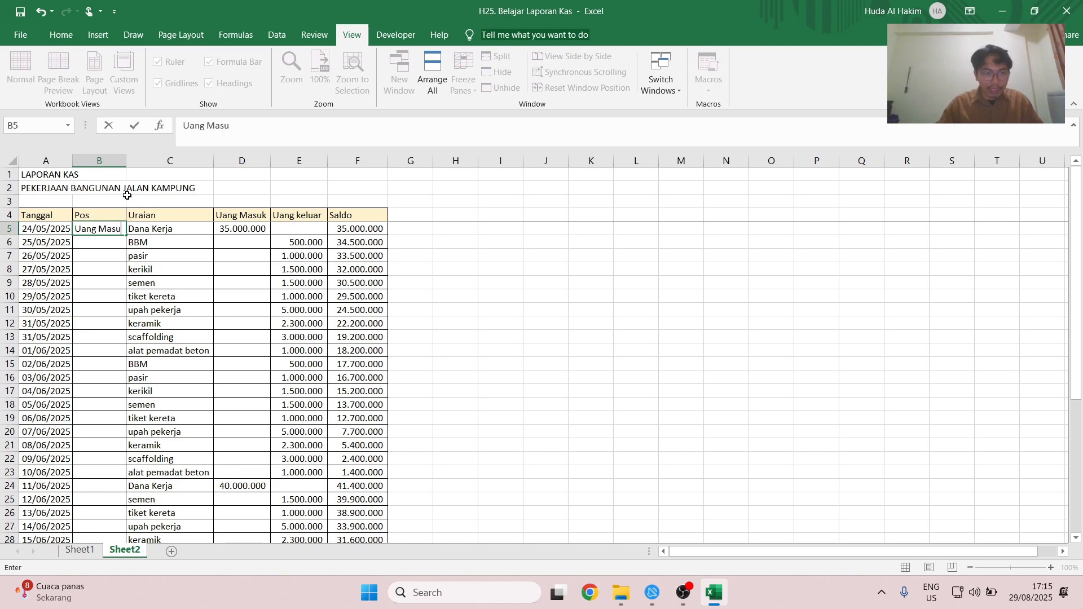
pyautogui.write('ik')
pyautogui.hotkey('ctrl', 'Return')
pyautogui.hotkey('ctrl', 'c')
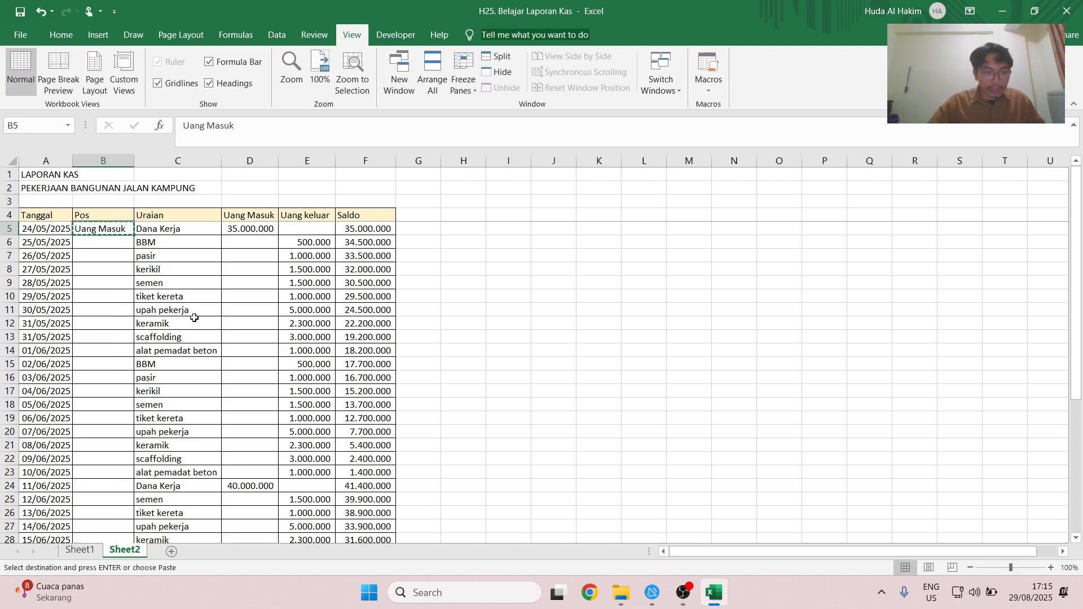
pyautogui.scroll(-2, 154, 380)
pyautogui.click(107, 405)
pyautogui.hotkey('ctrl', 'v')
pyautogui.scroll(2, 107, 403)
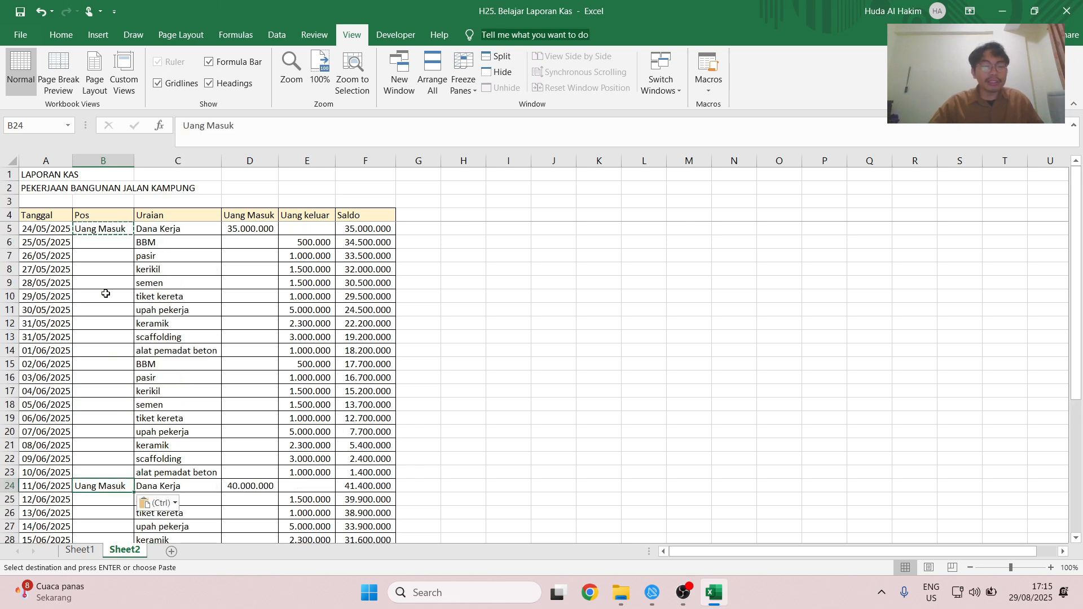
pyautogui.press('Escape')
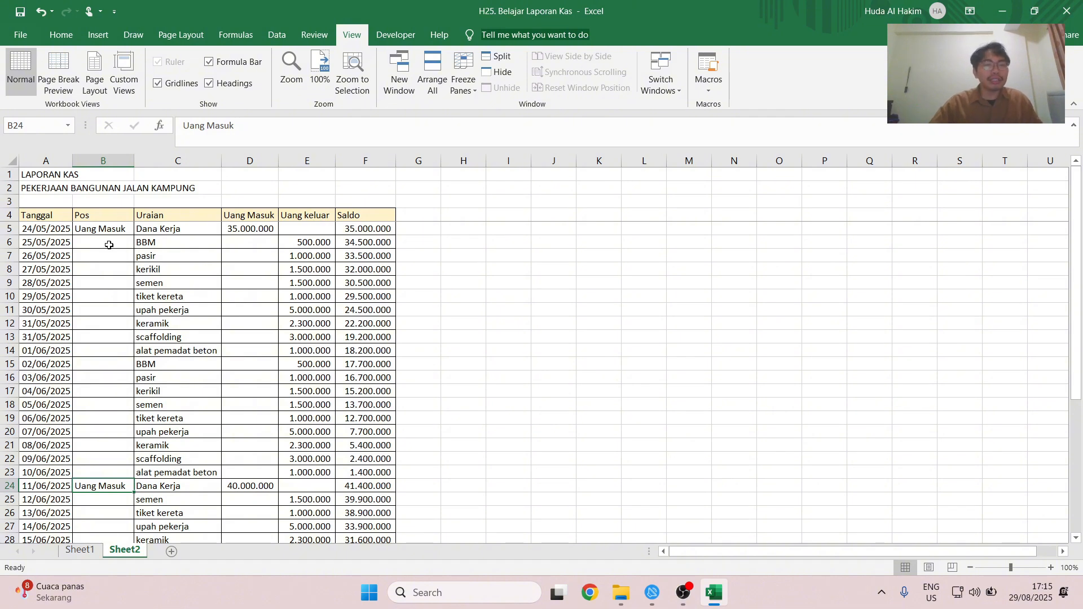
# Step: Enter "Pekerjaan Persiapan" as the category of the BBM row in B6 and fit column B to its contents
pyautogui.click(150, 244)
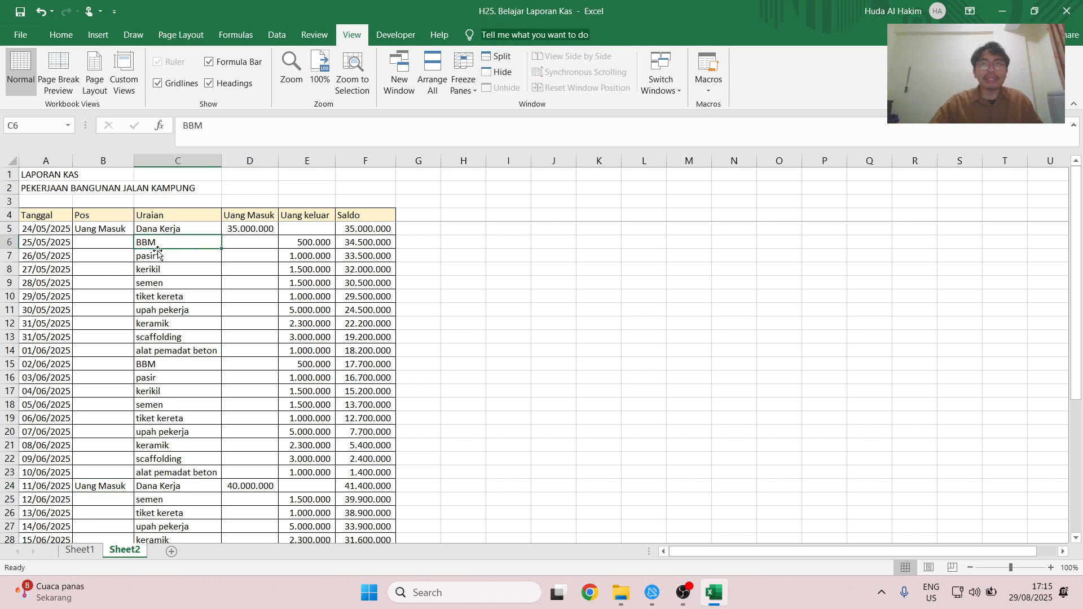
pyautogui.click(110, 247)
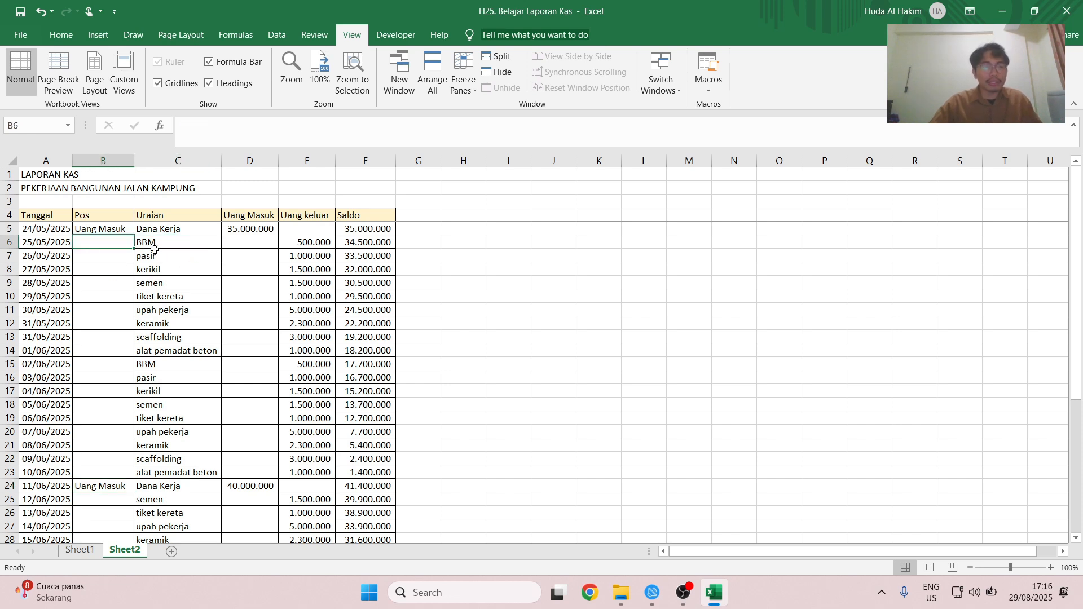
pyautogui.write('Per')
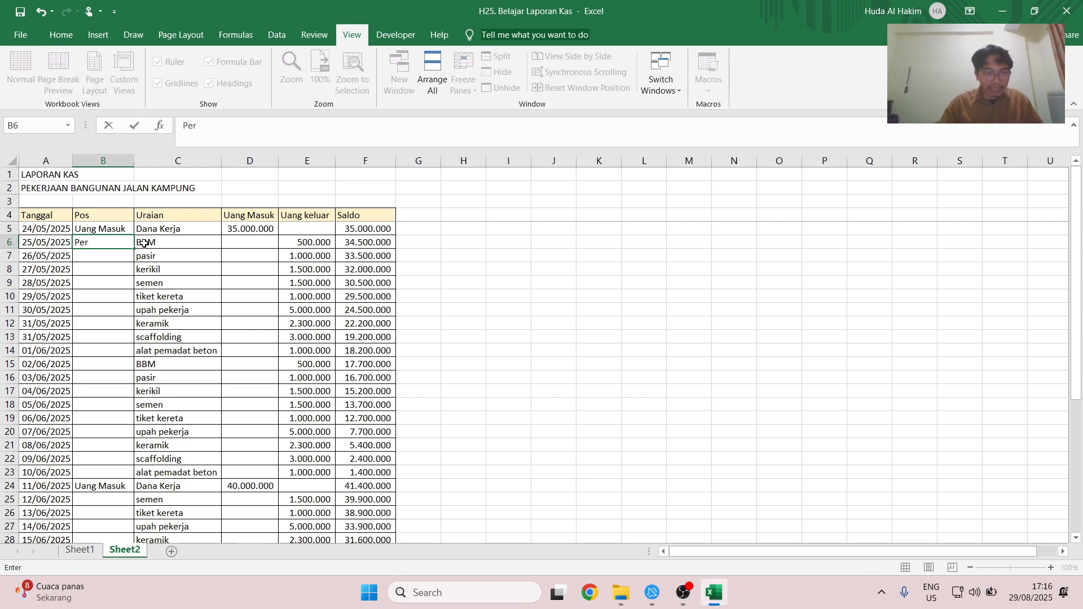
pyautogui.write('kerjaa n')
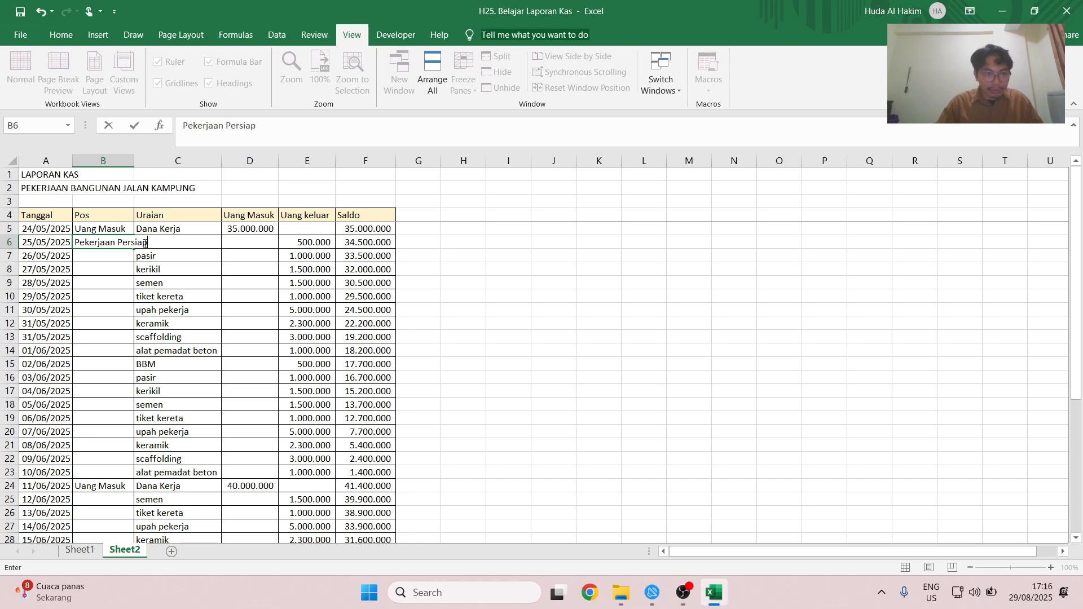
pyautogui.write('an')
pyautogui.press('Return')
pyautogui.doubleClick(134, 161)
# Step: Enter the category "Material" in B7 and copy it down through B9
pyautogui.write('Mater')
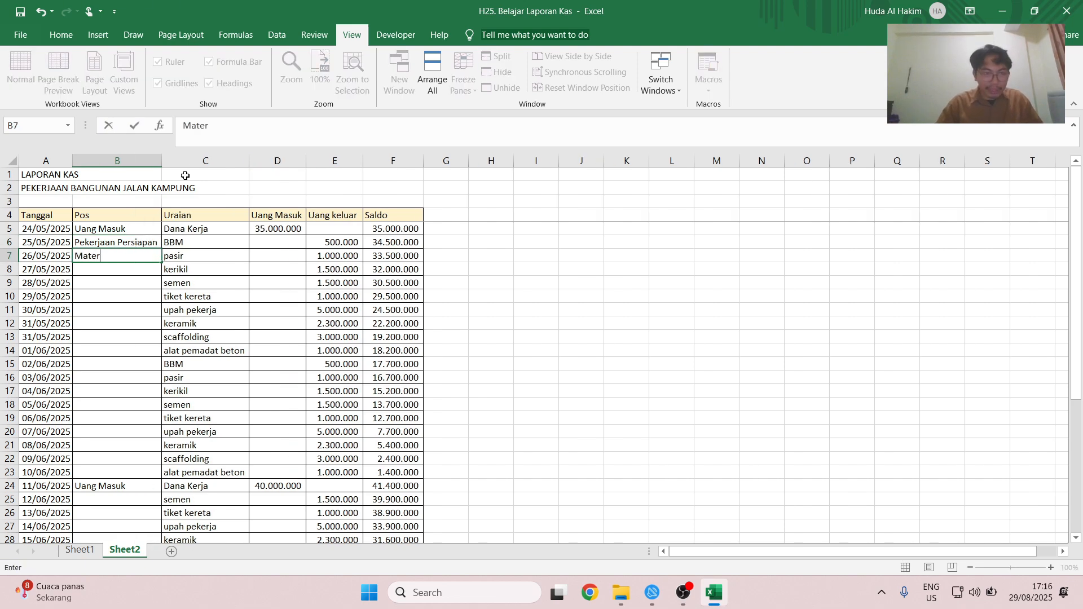
pyautogui.press('Return')
pyautogui.click(116, 256)
pyautogui.hotkey('ctrl', 'c')
pyautogui.moveTo(117, 255); pyautogui.dragTo(116, 282)
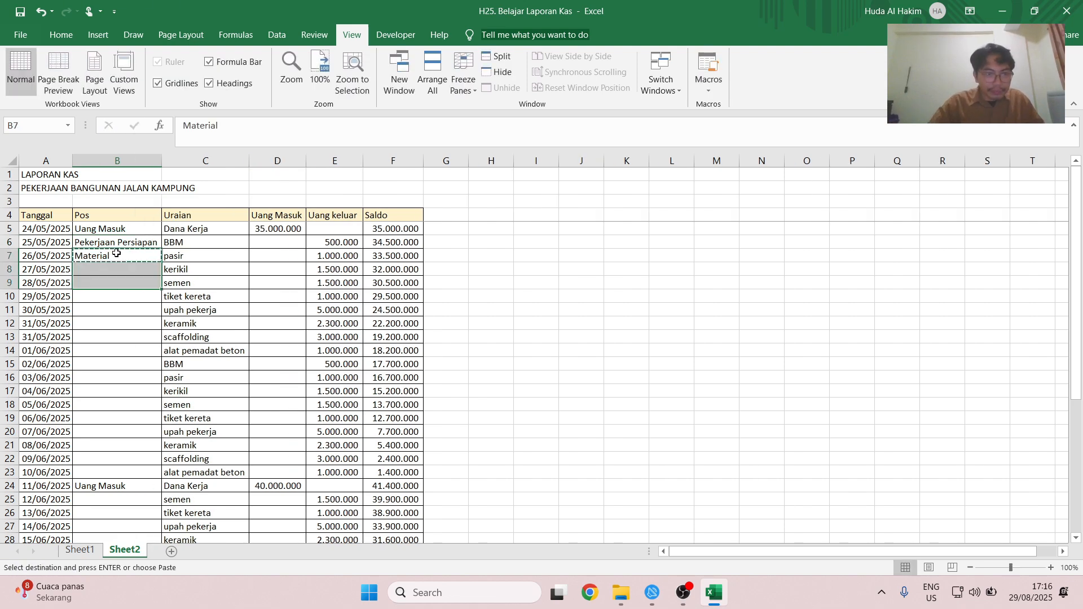
pyautogui.hotkey('ctrl', 'v')
# Step: Copy "Pekerjaan Persiapan" to the tiket kereta row in B10 and enter "Upah" for the upah pekerja row in B11
pyautogui.click(116, 242)
pyautogui.hotkey('ctrl', 'c')
pyautogui.click(130, 299)
pyautogui.hotkey('ctrl', 'v')
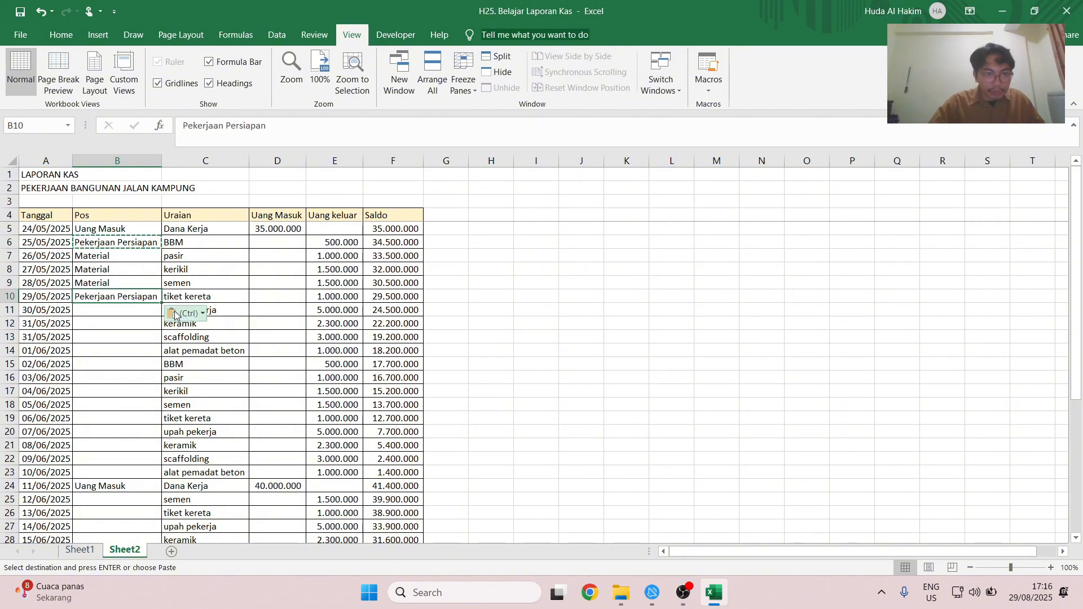
pyautogui.click(85, 313)
pyautogui.write('Upah')
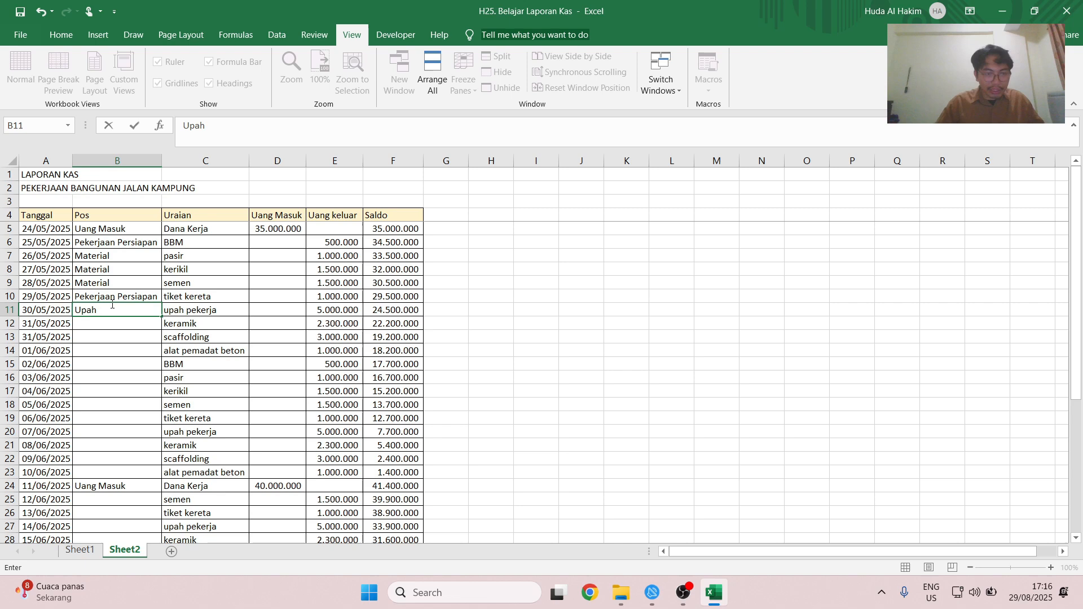
pyautogui.press('Return')
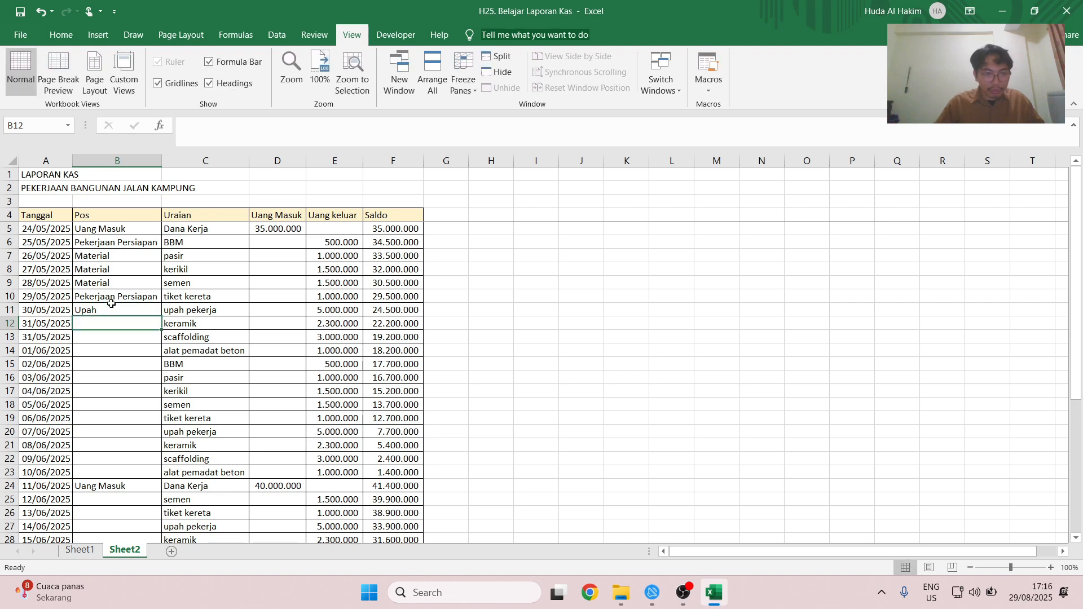
# Step: Copy the category "Material" into the rows from keramik to semen, B12:B18
pyautogui.press('Up')
pyautogui.press('Up')
pyautogui.press('Up')
pyautogui.hotkey('ctrl', 'c')
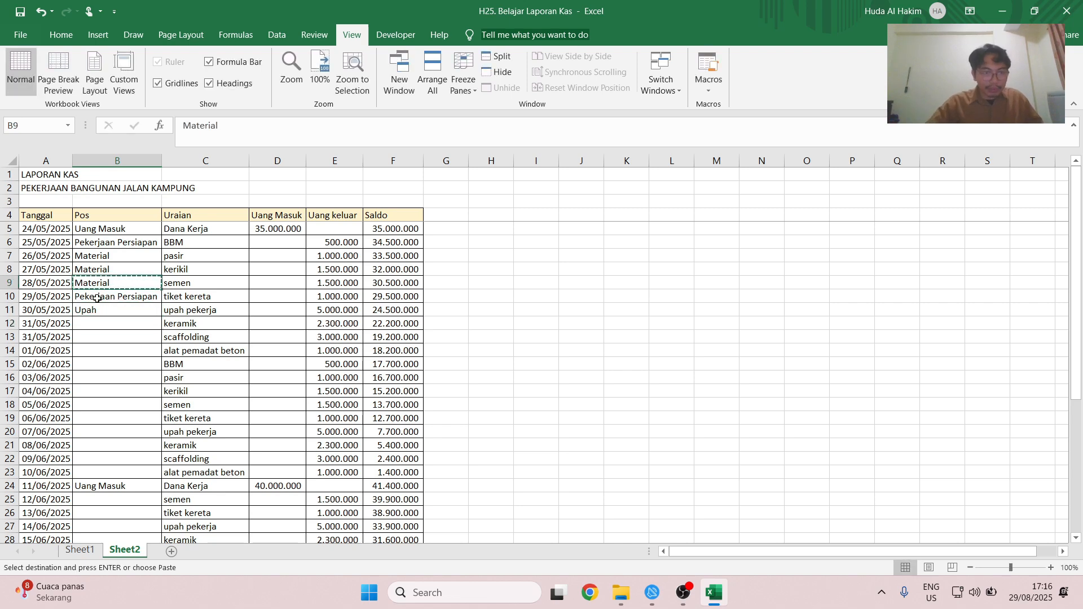
pyautogui.click(125, 324)
pyautogui.hotkey('ctrl', 'v')
pyautogui.press('Down')
pyautogui.hotkey('ctrl', 'v')
pyautogui.press('Down')
pyautogui.hotkey('ctrl', 'v')
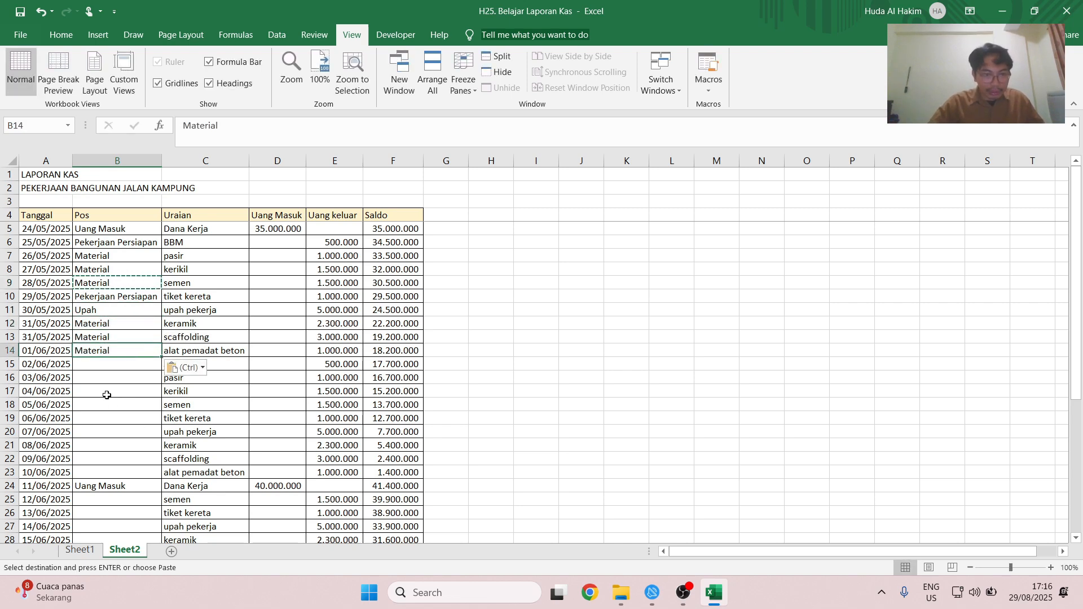
pyautogui.moveTo(110, 364); pyautogui.dragTo(103, 404)
pyautogui.hotkey('ctrl', 'v')
pyautogui.click(136, 401)
pyautogui.press('Escape')
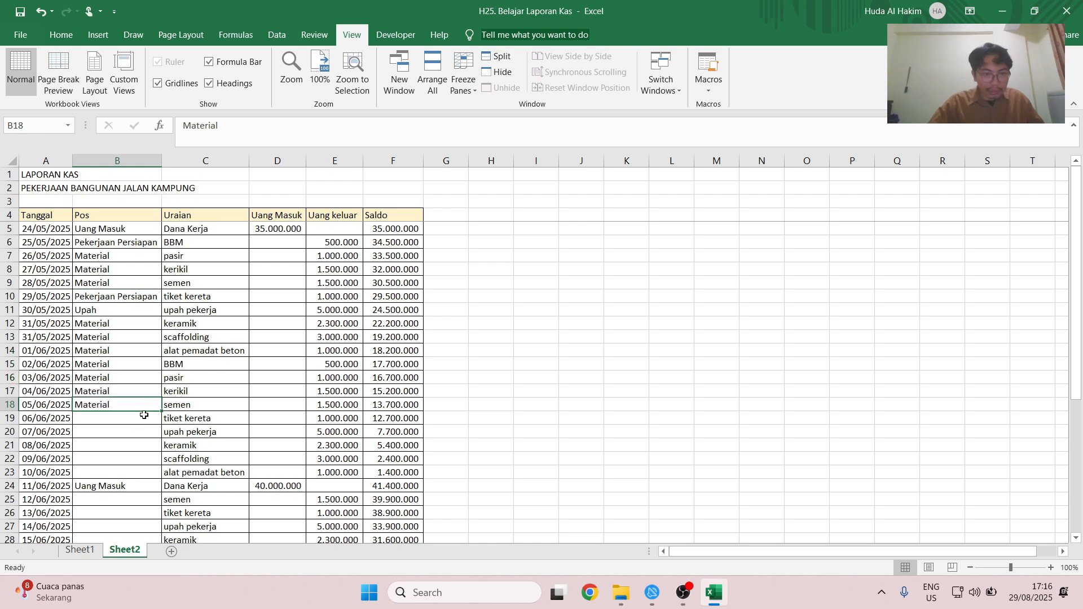
# Step: Copy "Pekerjaan Persiapan" to the tiket kereta row in B19 and "Upah" to the upah pekerja row in B20
pyautogui.scroll(-1, 166, 397)
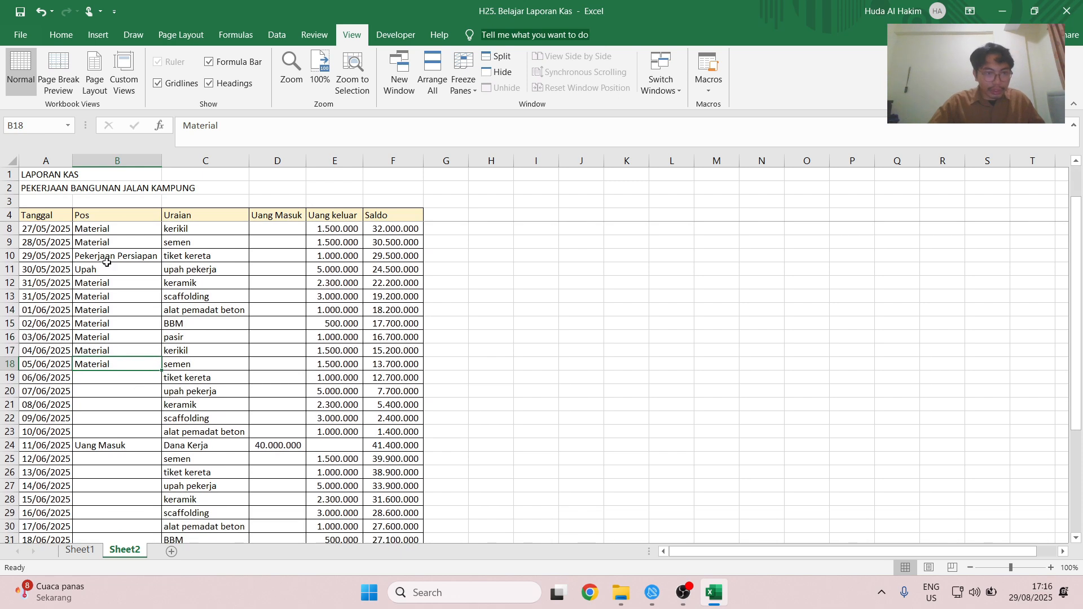
pyautogui.click(107, 263)
pyautogui.hotkey('ctrl', 'c')
pyautogui.click(130, 377)
pyautogui.hotkey('ctrl', 'v')
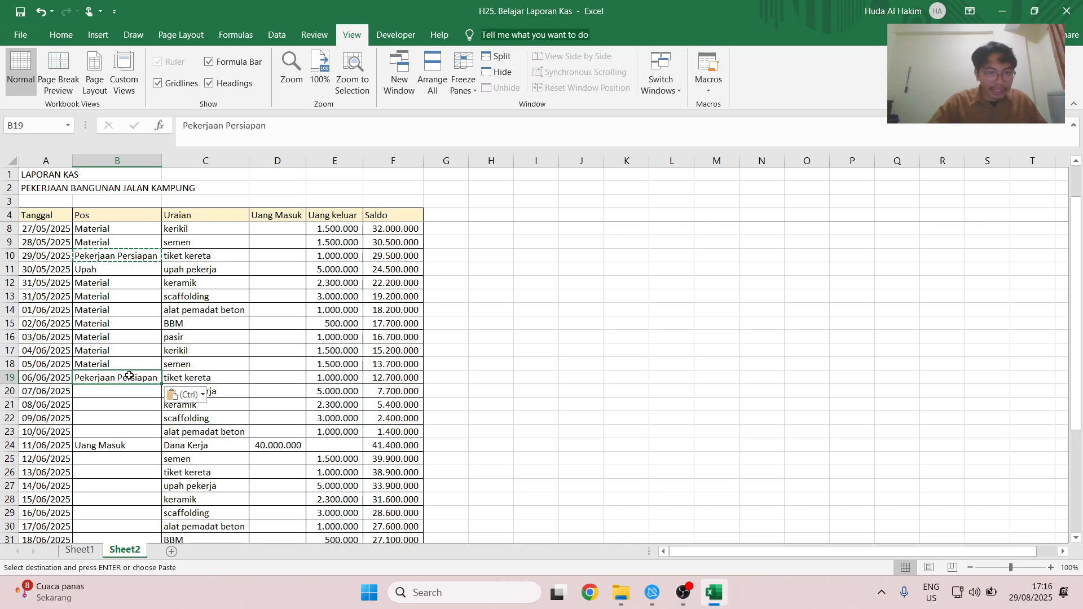
pyautogui.press('Escape')
pyautogui.click(130, 270)
pyautogui.hotkey('ctrl', 'c')
pyautogui.click(140, 392)
pyautogui.hotkey('ctrl', 'v')
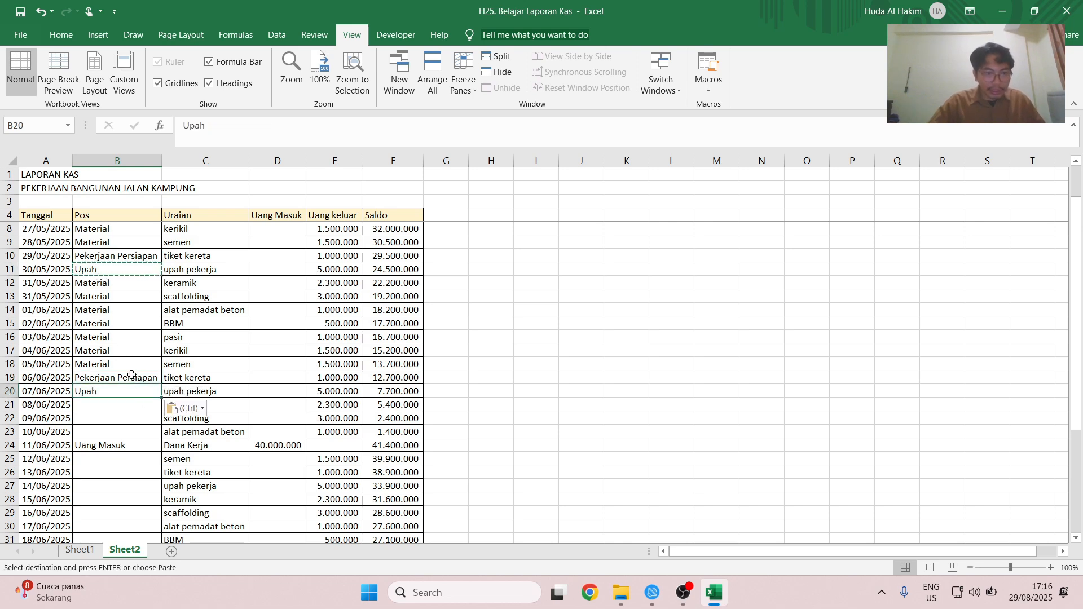
# Step: Copy the category "Material" into B21:B23 and the semen row in B25
pyautogui.click(122, 363)
pyautogui.hotkey('ctrl', 'c')
pyautogui.moveTo(128, 404); pyautogui.dragTo(131, 431)
pyautogui.hotkey('ctrl', 'v')
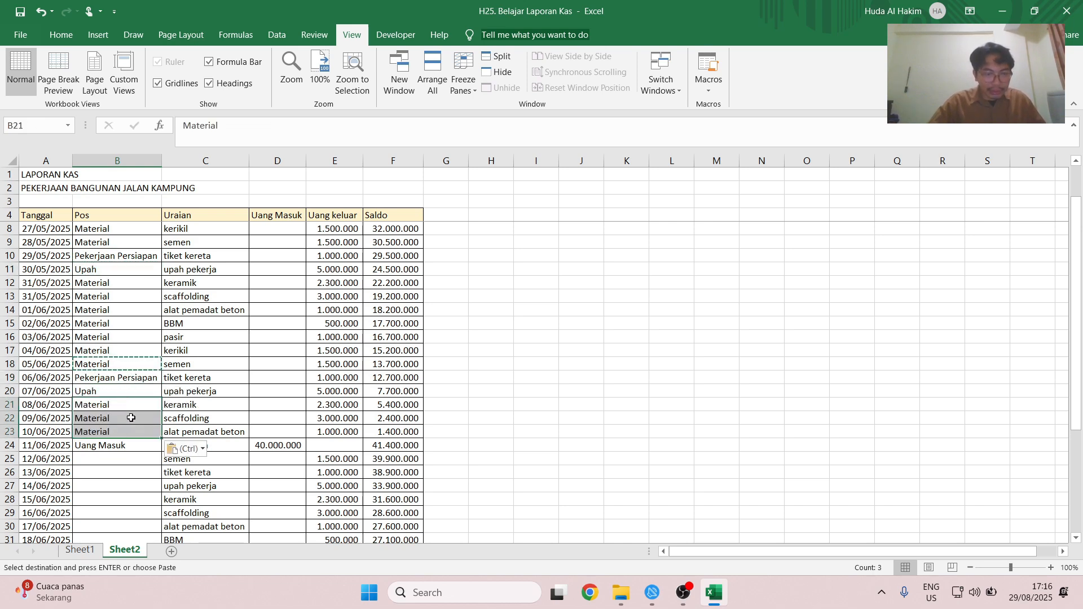
pyautogui.scroll(-3, 131, 418)
pyautogui.click(118, 337)
pyautogui.hotkey('ctrl', 'v')
# Step: Copy "Pekerjaan Persiapan" to B26 and "Upah" to B27
pyautogui.click(116, 256)
pyautogui.hotkey('ctrl', 'c')
pyautogui.click(141, 358)
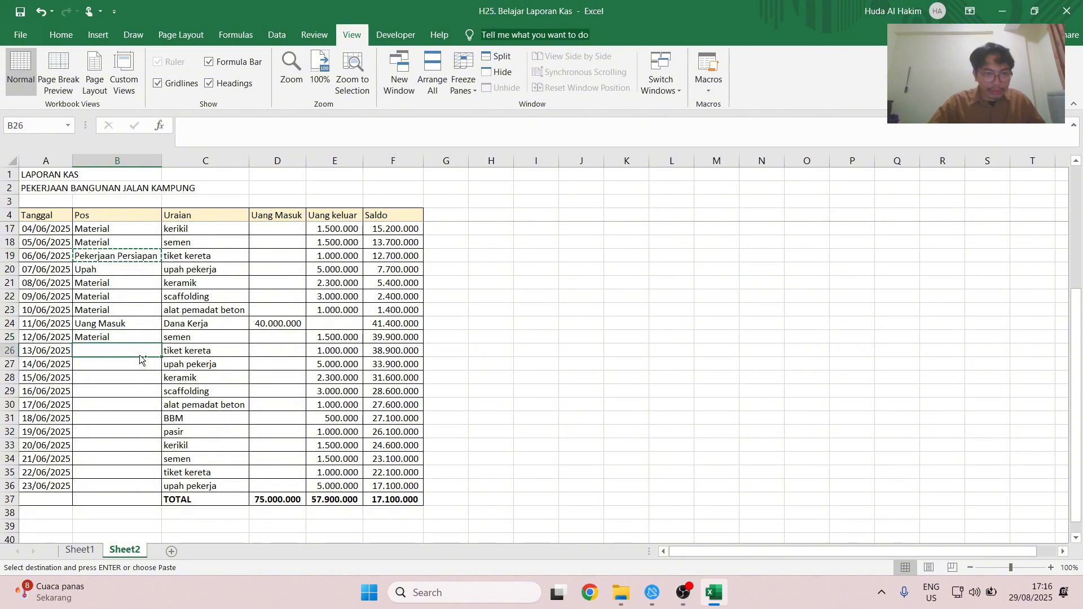
pyautogui.hotkey('ctrl', 'v')
pyautogui.click(121, 269)
pyautogui.hotkey('ctrl', 'c')
pyautogui.click(119, 361)
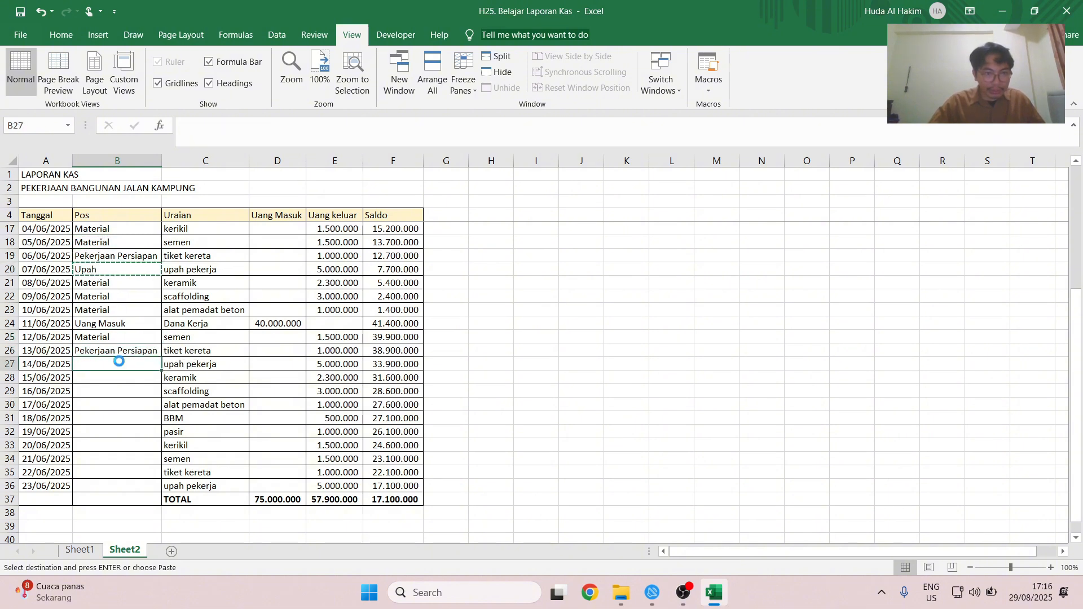
pyautogui.hotkey('ctrl', 'v')
# Step: Copy the category "Material" into B28:B30 and B32:B34
pyautogui.click(118, 337)
pyautogui.hotkey('ctrl', 'c')
pyautogui.moveTo(119, 377); pyautogui.dragTo(127, 439)
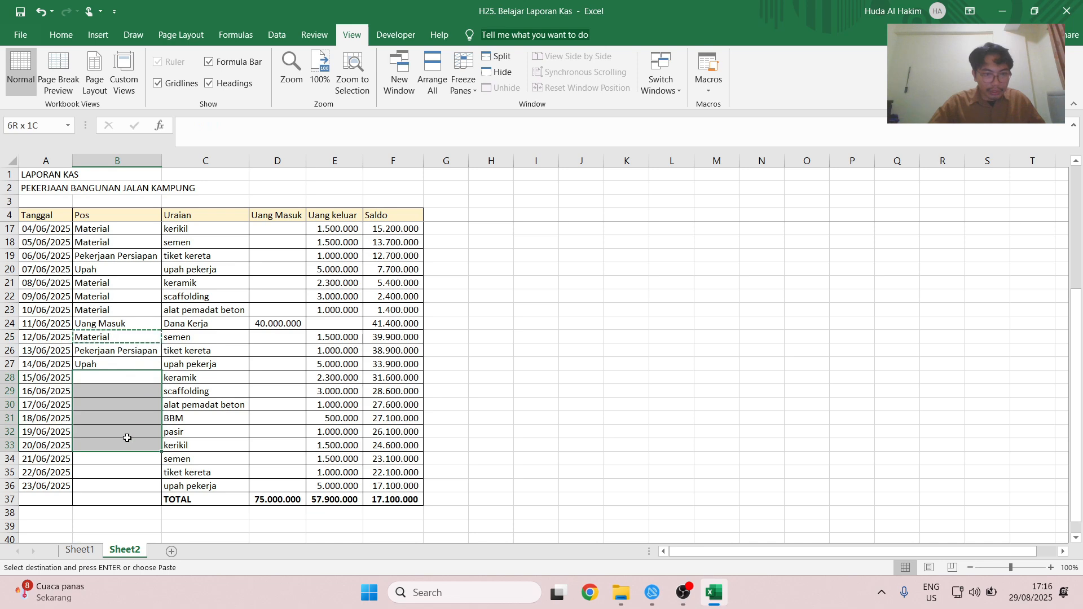
pyautogui.hotkey('ctrl', 'v')
pyautogui.moveTo(119, 377); pyautogui.dragTo(149, 463)
pyautogui.hotkey('ctrl', 'v')
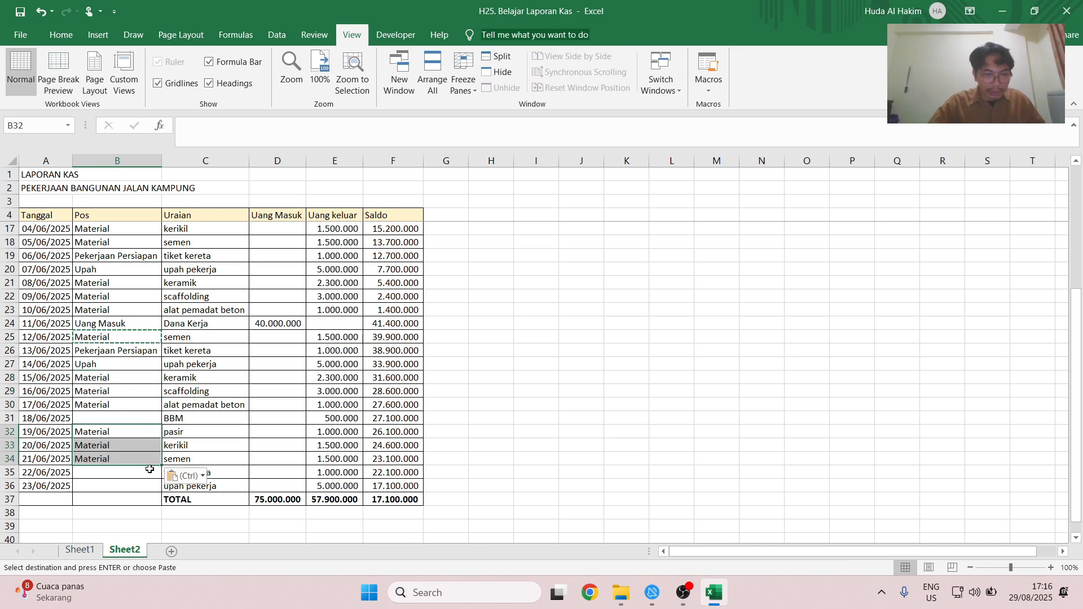
# Step: Copy the category "Upah" to the last upah pekerja row in B36
pyautogui.click(120, 364)
pyautogui.hotkey('ctrl', 'c')
pyautogui.click(126, 485)
pyautogui.hotkey('ctrl', 'v')
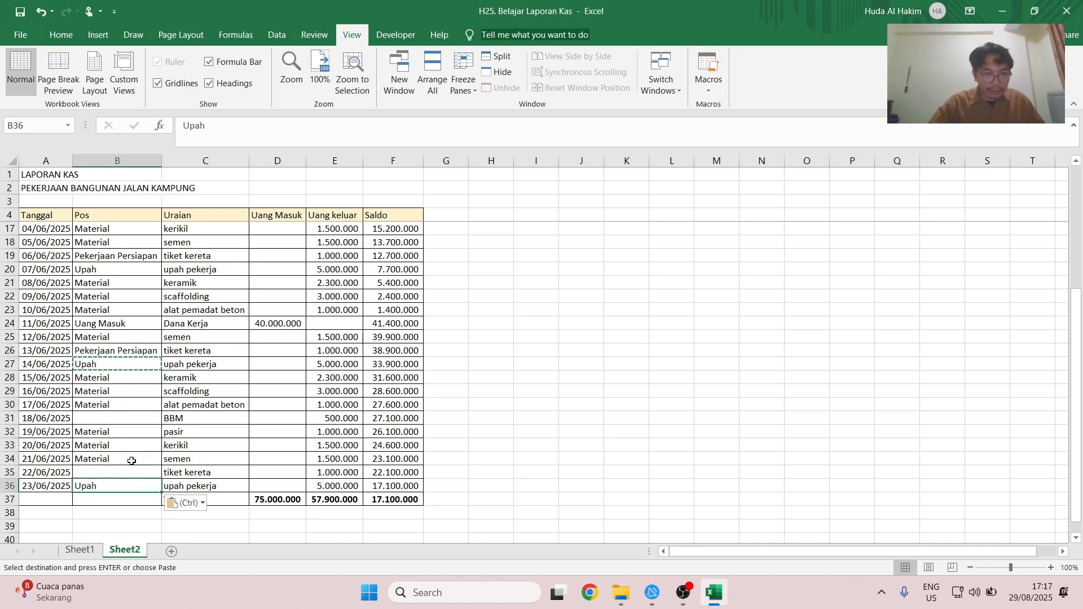
# Step: Copy "Pekerjaan Persiapan" to the BBM row in B31 and the tiket kereta row in B35
pyautogui.scroll(1, 114, 390)
pyautogui.click(115, 297)
pyautogui.hotkey('ctrl', 'c')
pyautogui.click(116, 455)
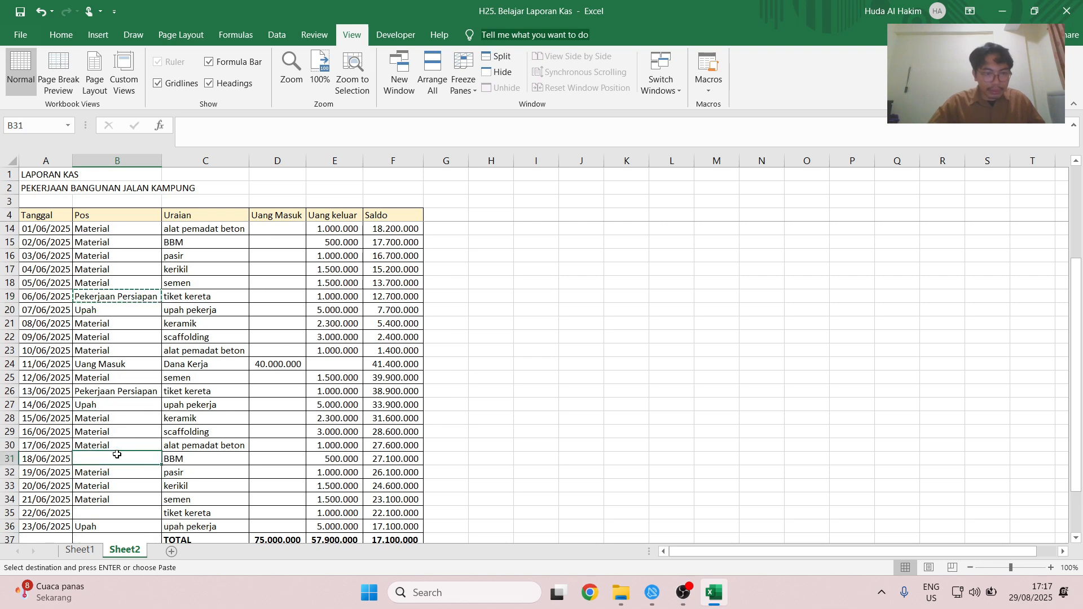
pyautogui.hotkey('ctrl', 'v')
pyautogui.click(120, 514)
pyautogui.hotkey('ctrl', 'v')
pyautogui.scroll(-3, 126, 411)
pyautogui.scroll(5, 123, 350)
pyautogui.press('Escape')
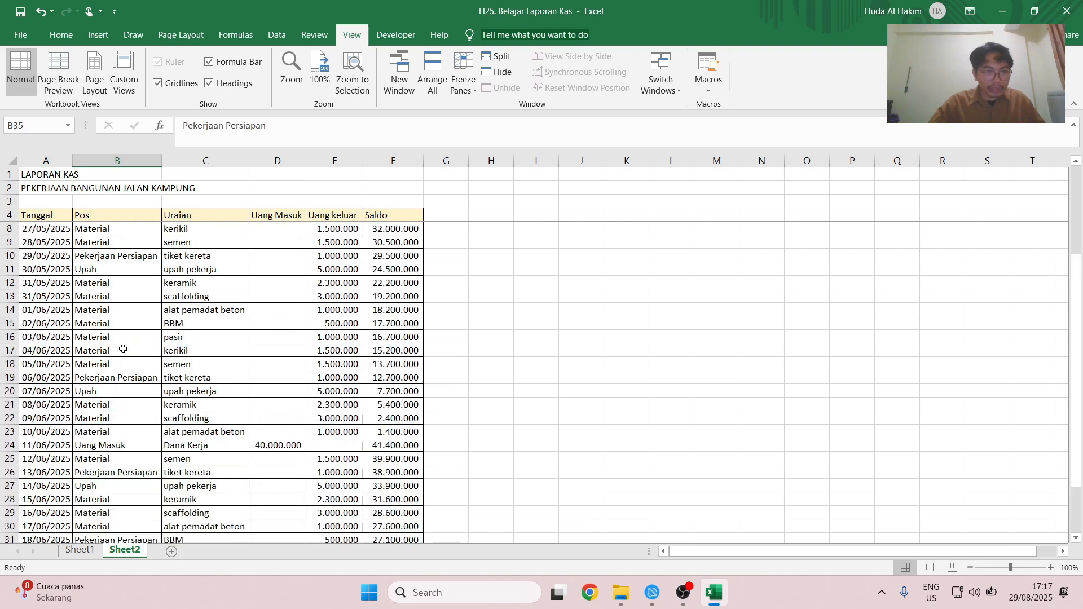
# Step: Turn on filtering for the cash table's header row and look through the category choices in the Pos filter
pyautogui.scroll(1, 123, 350)
pyautogui.click(50, 218)
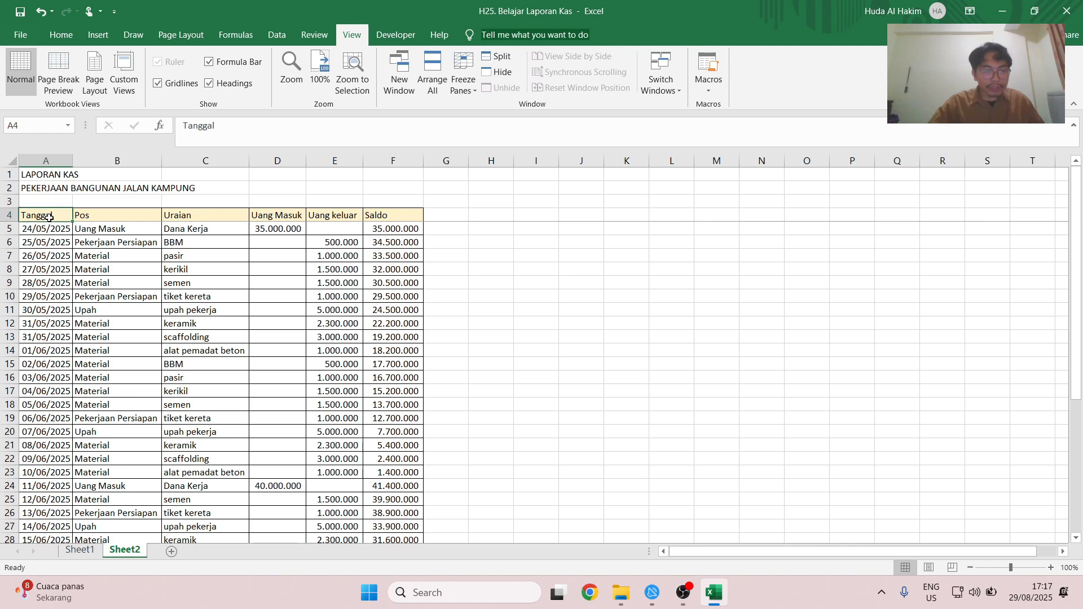
pyautogui.hotkey('ctrl', 'a')
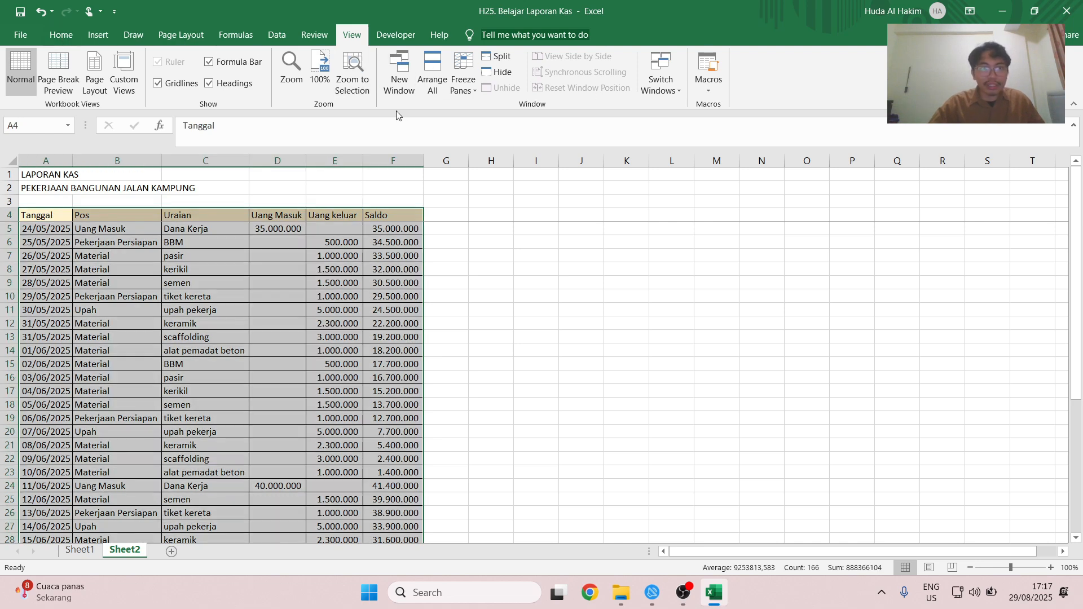
pyautogui.click(276, 35)
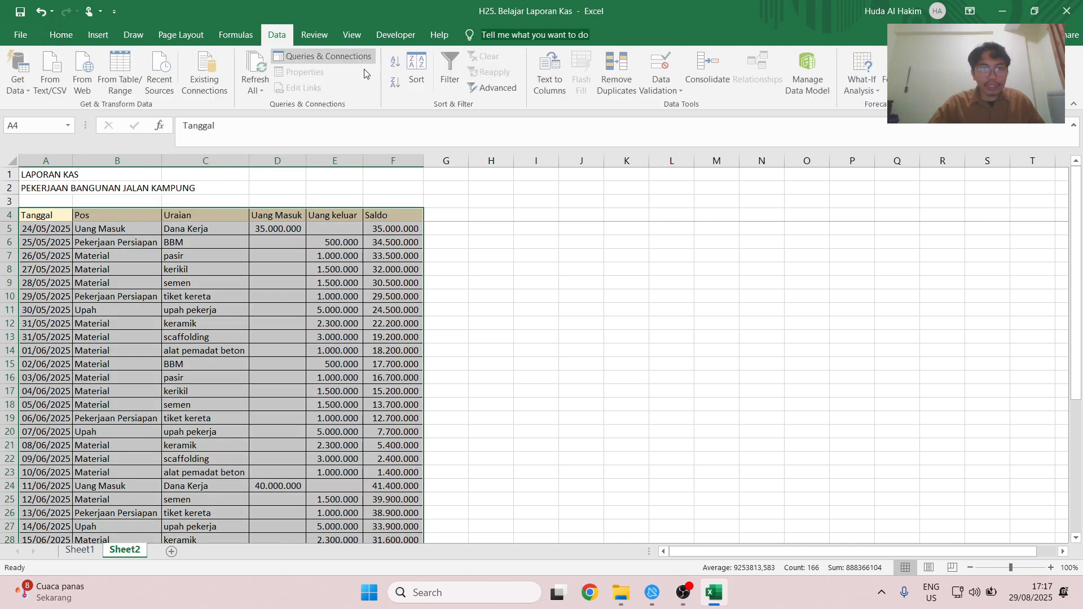
pyautogui.click(451, 73)
pyautogui.click(117, 228)
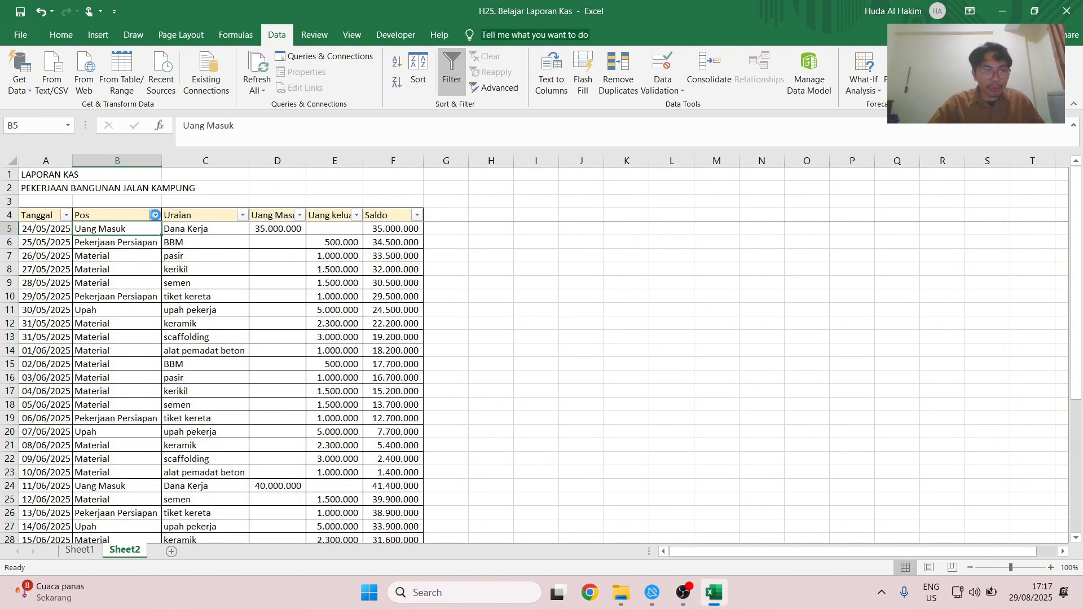
pyautogui.click(154, 215)
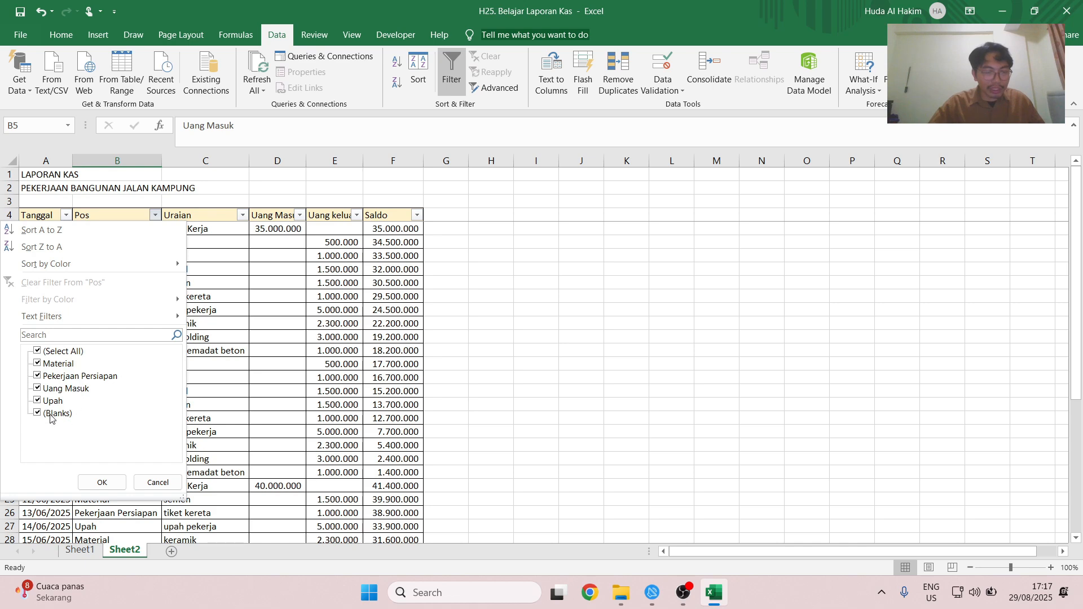
pyautogui.click(137, 484)
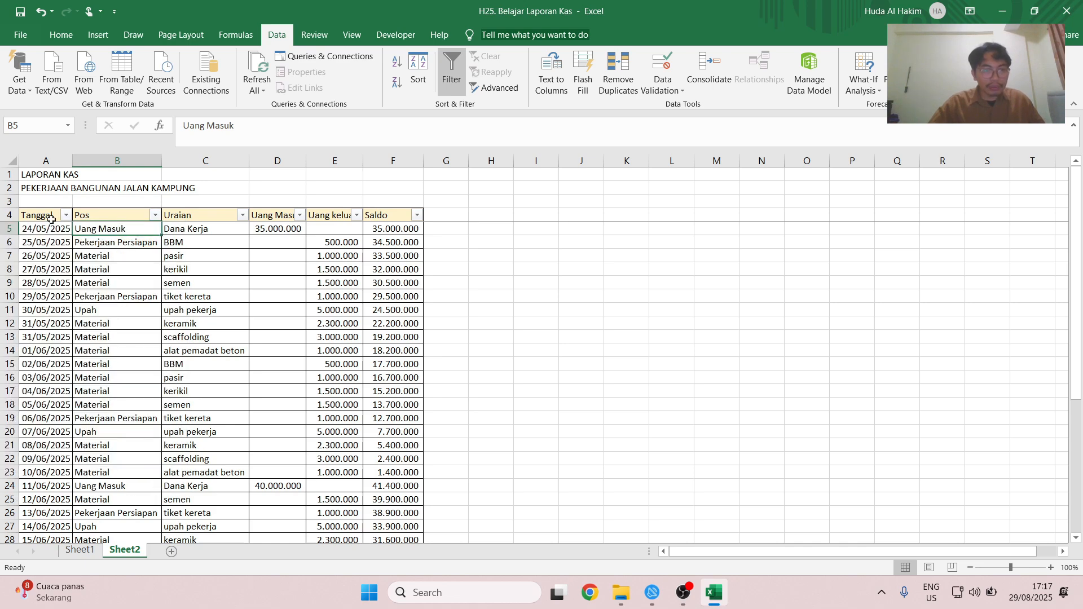
# Step: Create a PivotTable from A4:F36, excluding the TOTAL row, and place it on the existing worksheet at H4
pyautogui.click(45, 217)
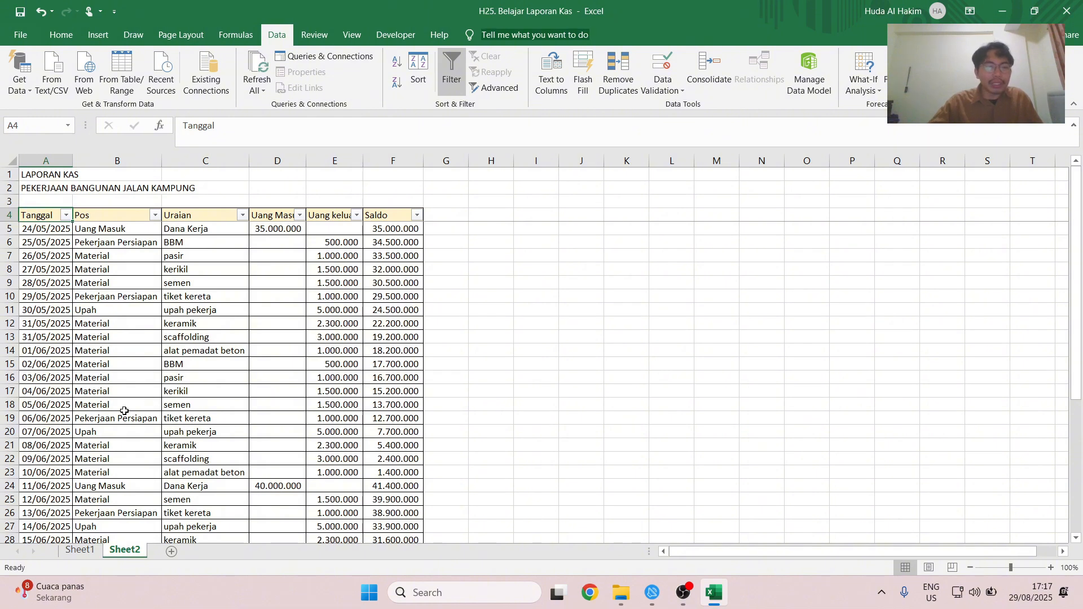
pyautogui.scroll(-6, 124, 410)
pyautogui.keyDown('shift'); pyautogui.click(385, 408); pyautogui.keyUp('shift')
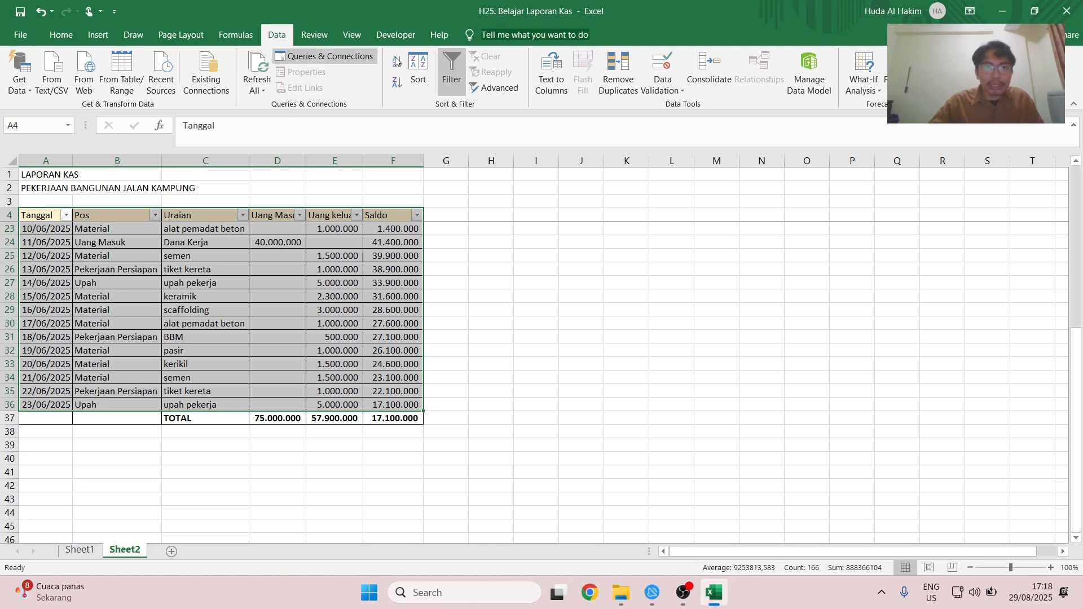
pyautogui.scroll(6, 385, 305)
pyautogui.click(98, 35)
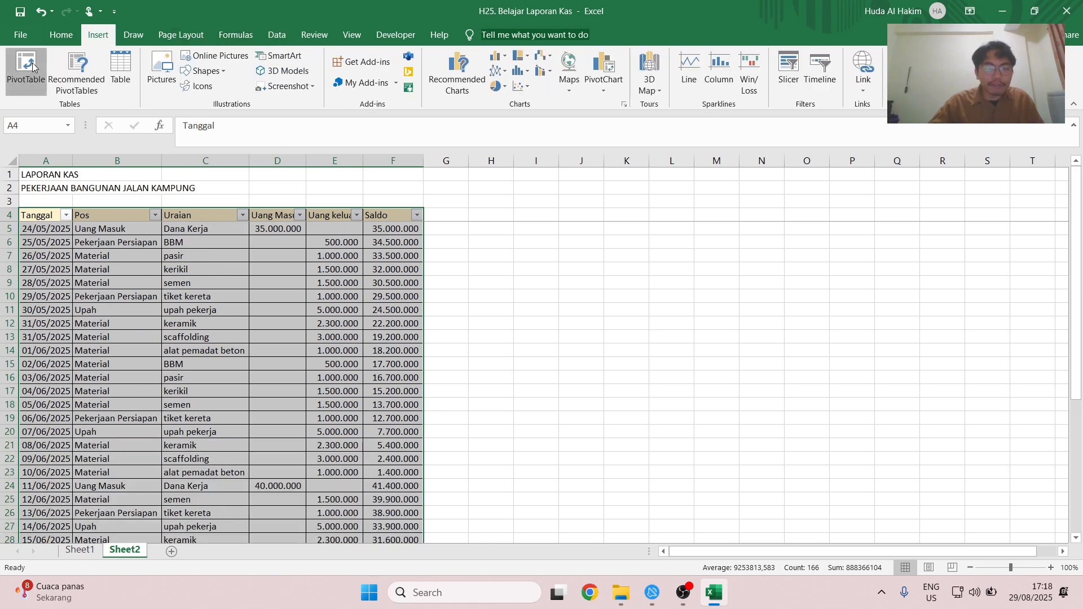
pyautogui.click(25, 71)
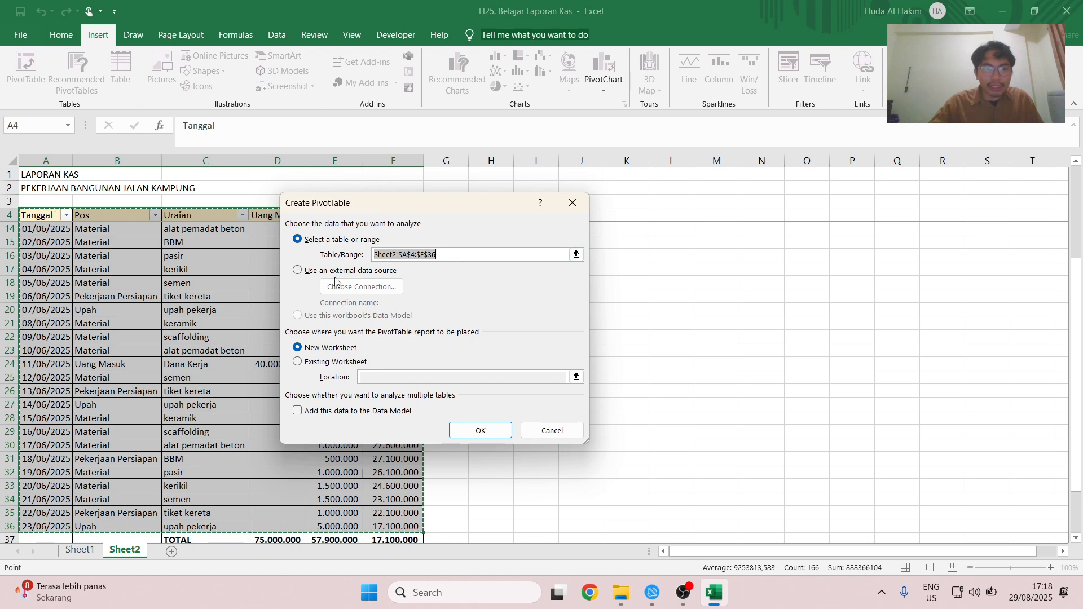
pyautogui.click(333, 361)
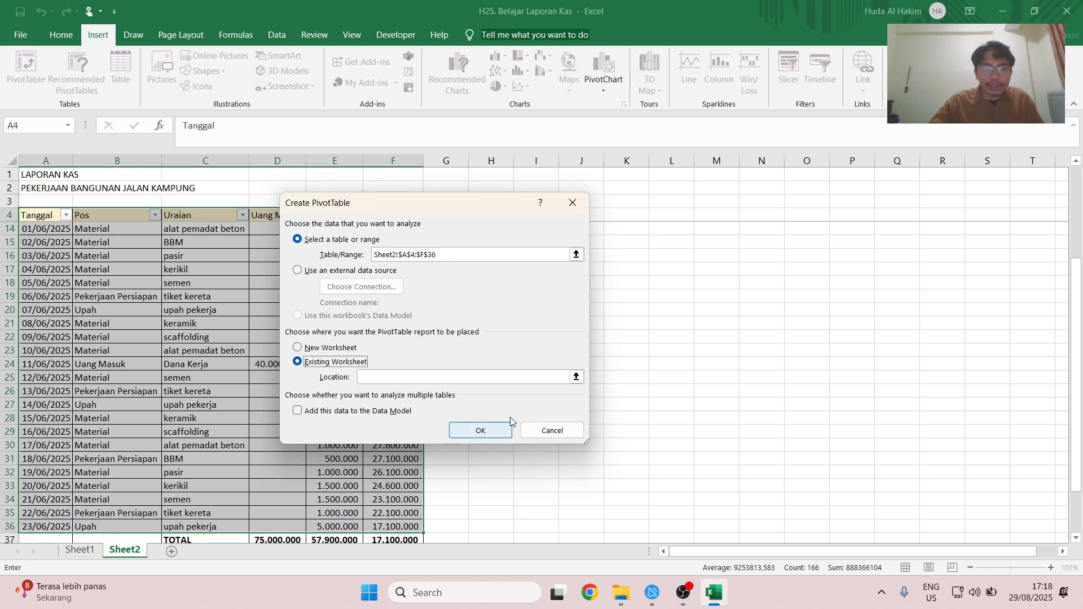
pyautogui.click(576, 377)
pyautogui.scroll(3, 535, 312)
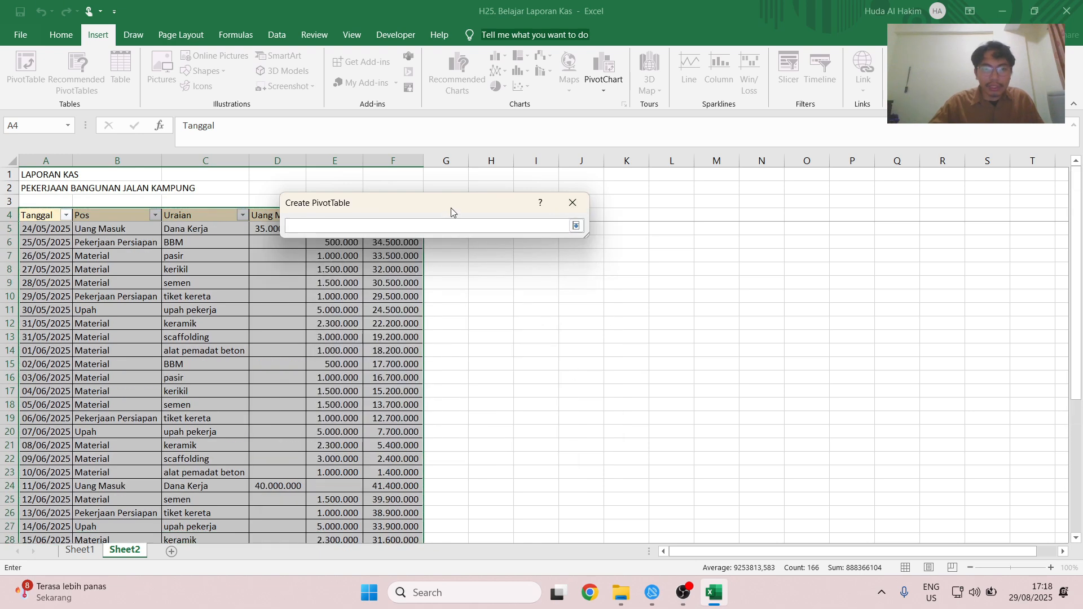
pyautogui.moveTo(452, 208); pyautogui.dragTo(212, 256)
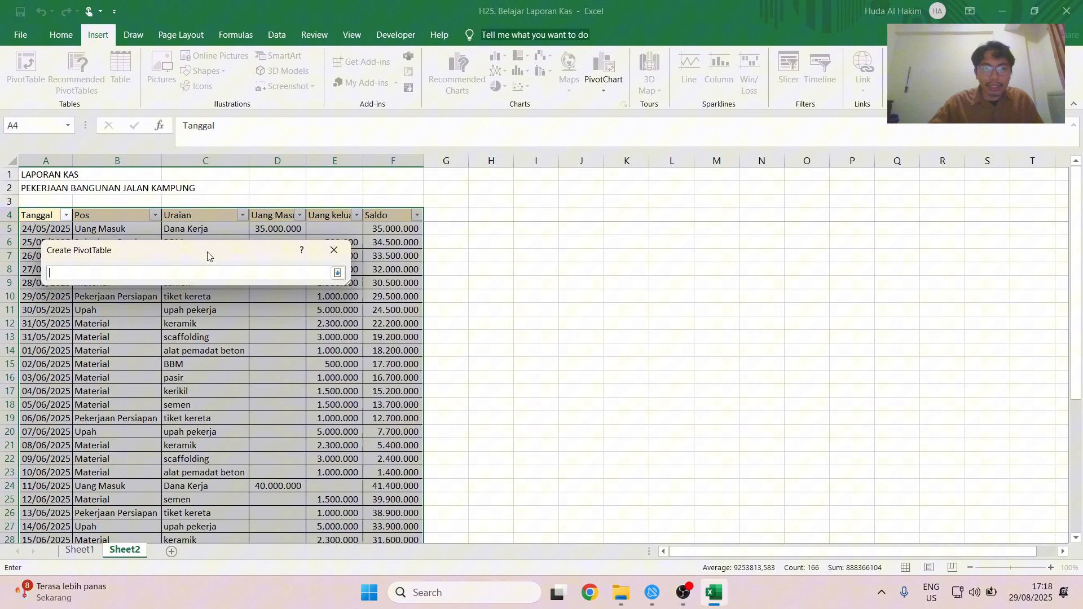
pyautogui.click(508, 216)
pyautogui.press('Return')
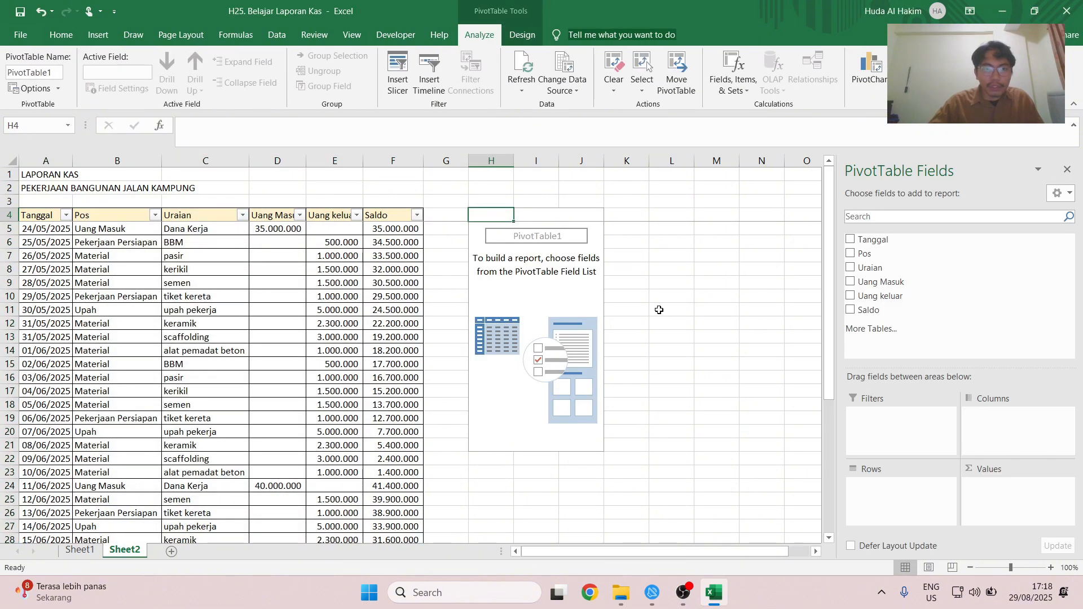
# Step: Build the PivotTable with Pos as rows and Uang Masuk and Uang keluar as summed values
pyautogui.moveTo(872, 255); pyautogui.dragTo(889, 485)
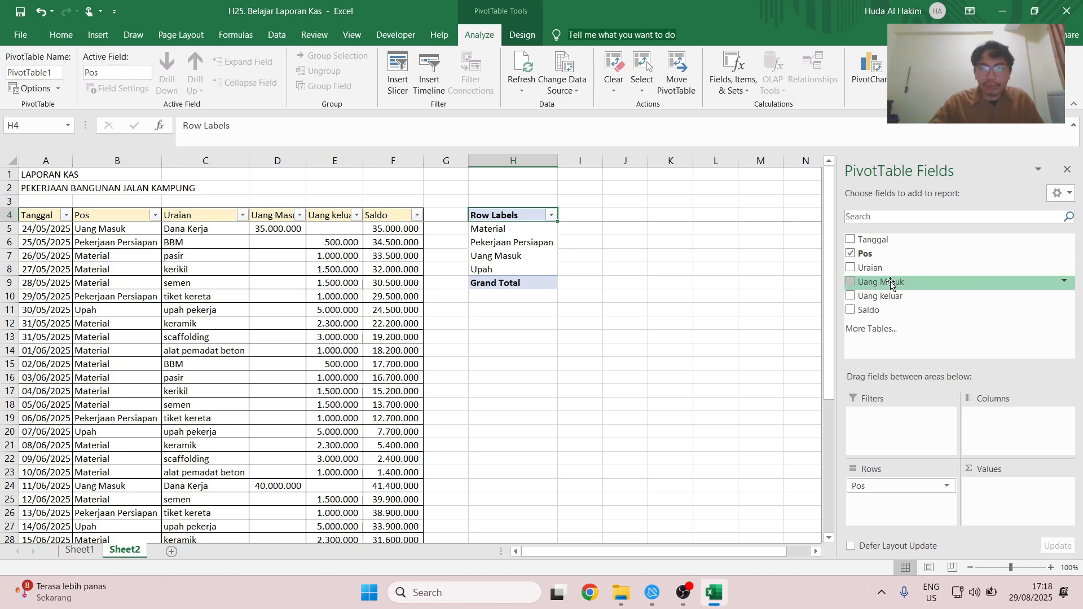
pyautogui.moveTo(899, 287); pyautogui.dragTo(1019, 508)
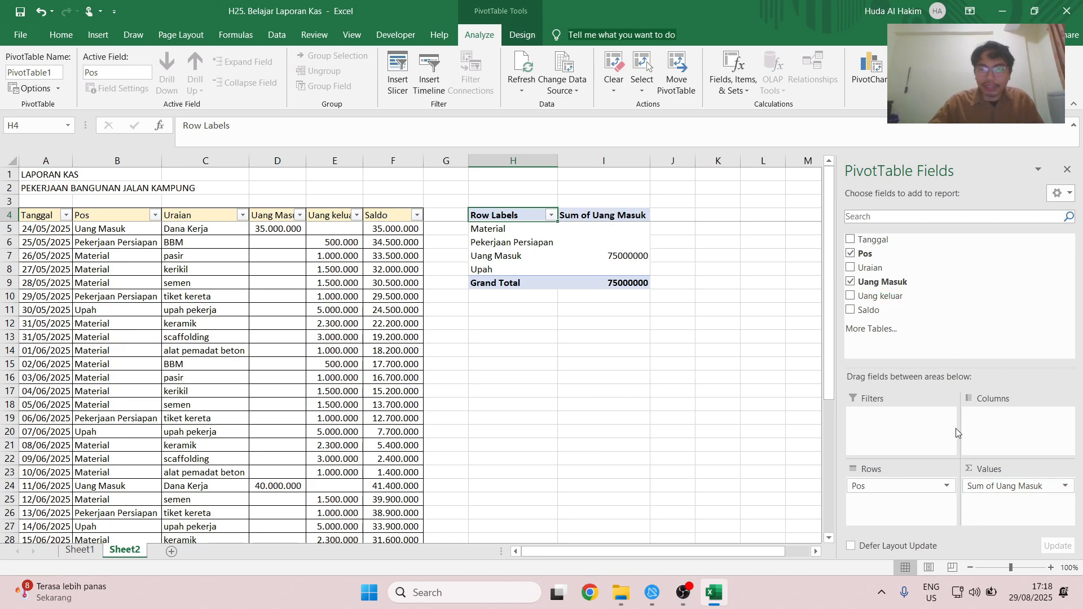
pyautogui.moveTo(880, 298); pyautogui.dragTo(1022, 511)
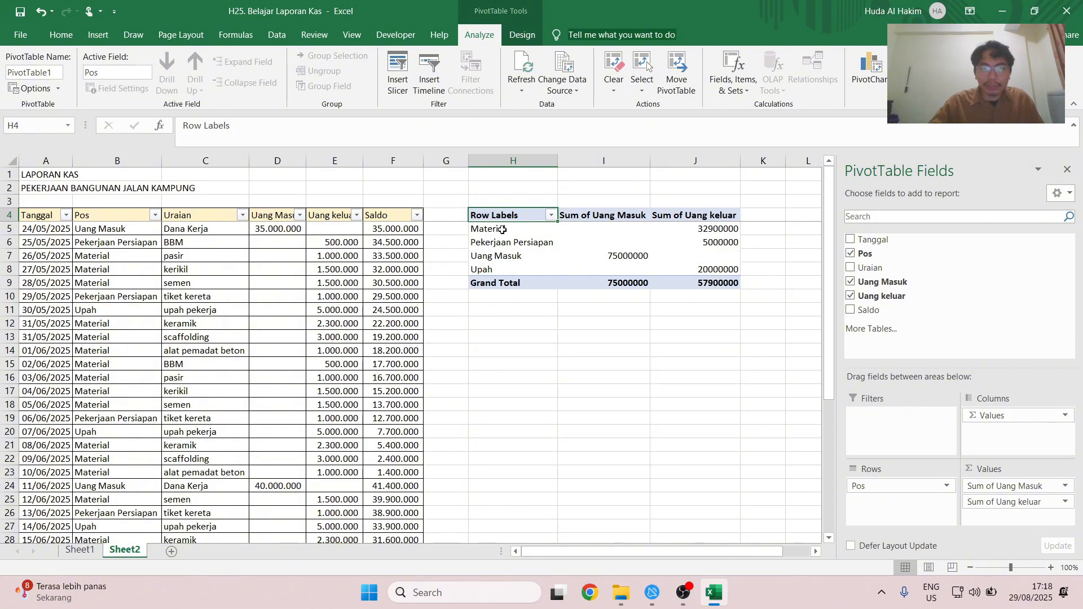
# Step: Try the green bordered style on the PivotTable and replace it with the grey bordered one
pyautogui.hotkey('ctrl', 'a')
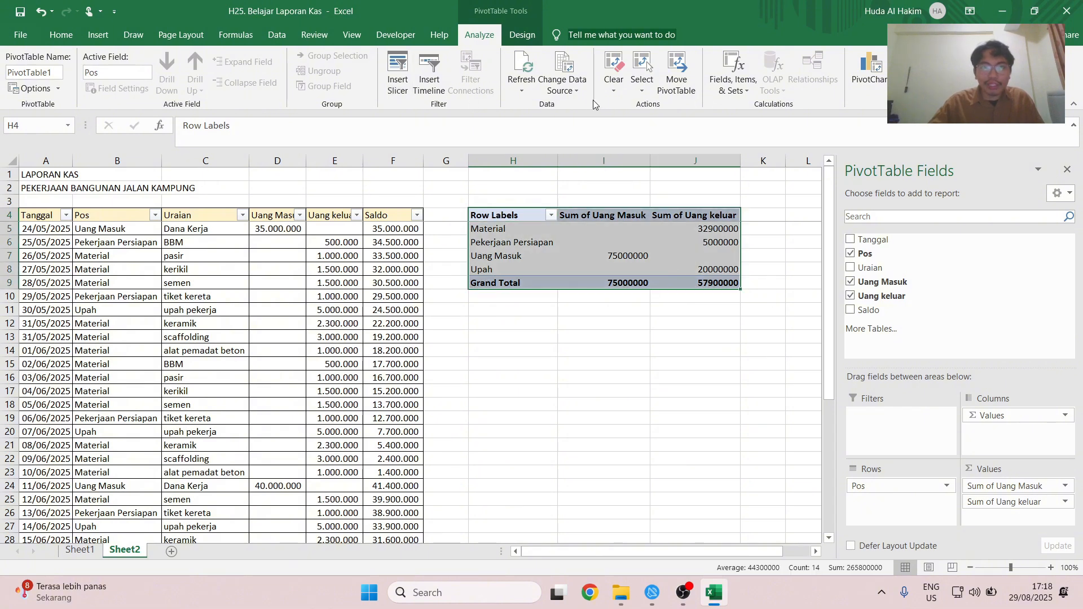
pyautogui.click(522, 35)
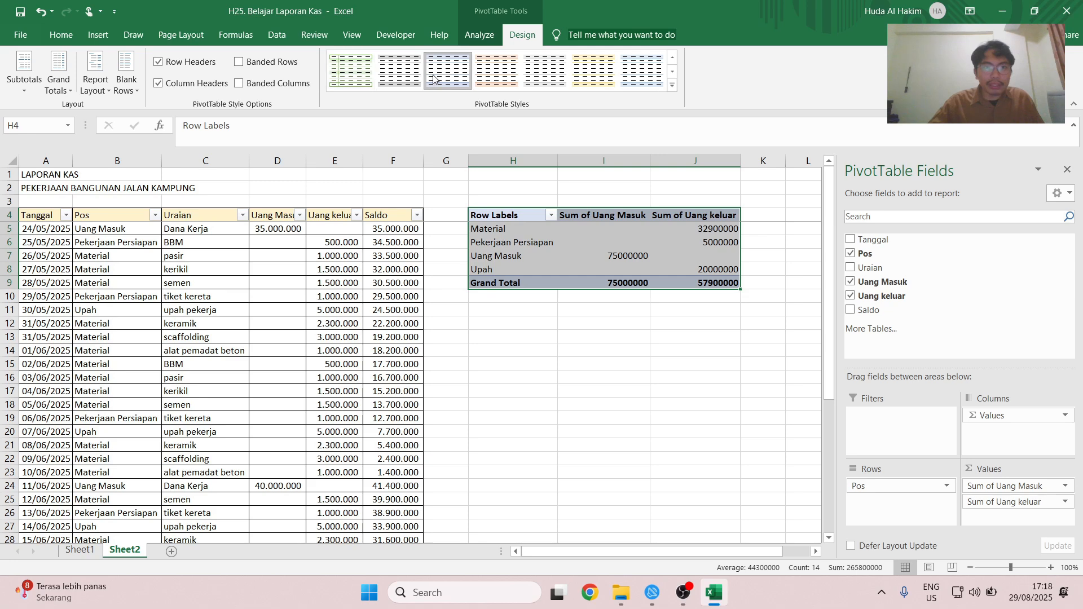
pyautogui.click(389, 84)
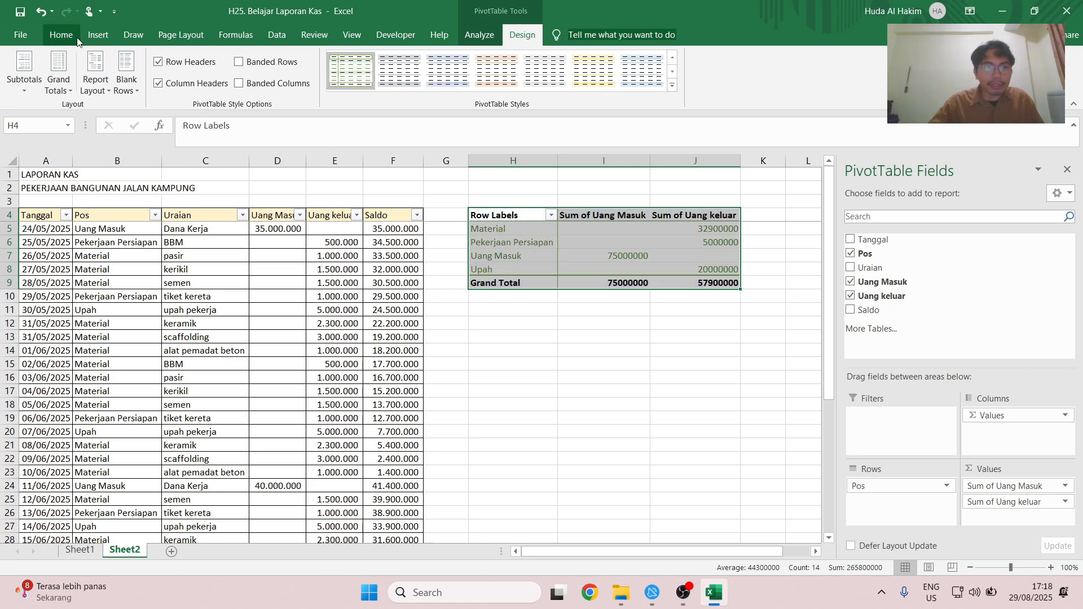
pyautogui.click(61, 34)
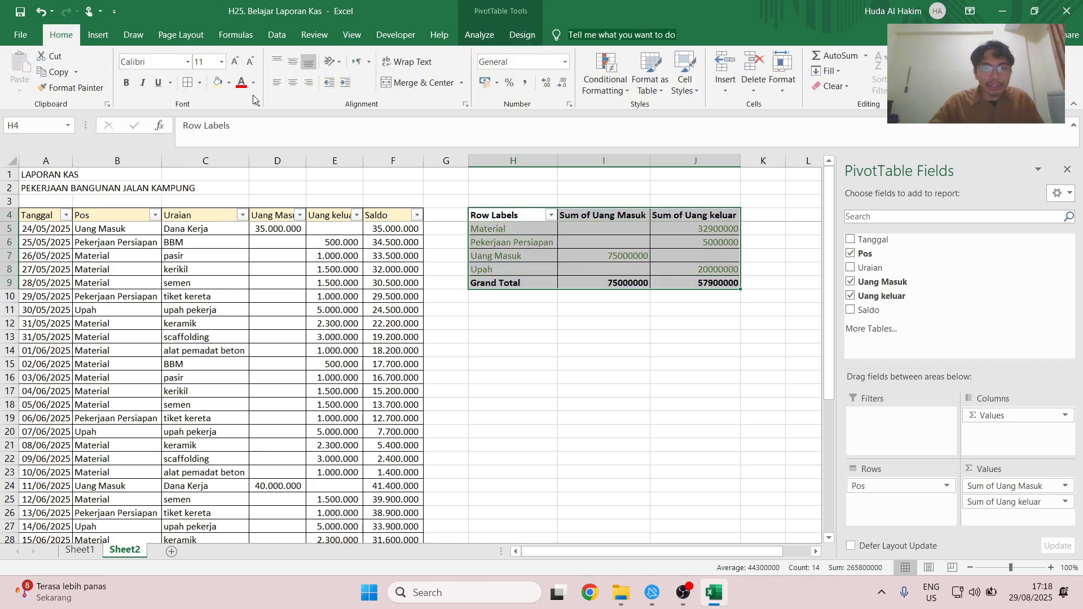
pyautogui.click(520, 38)
pyautogui.click(400, 71)
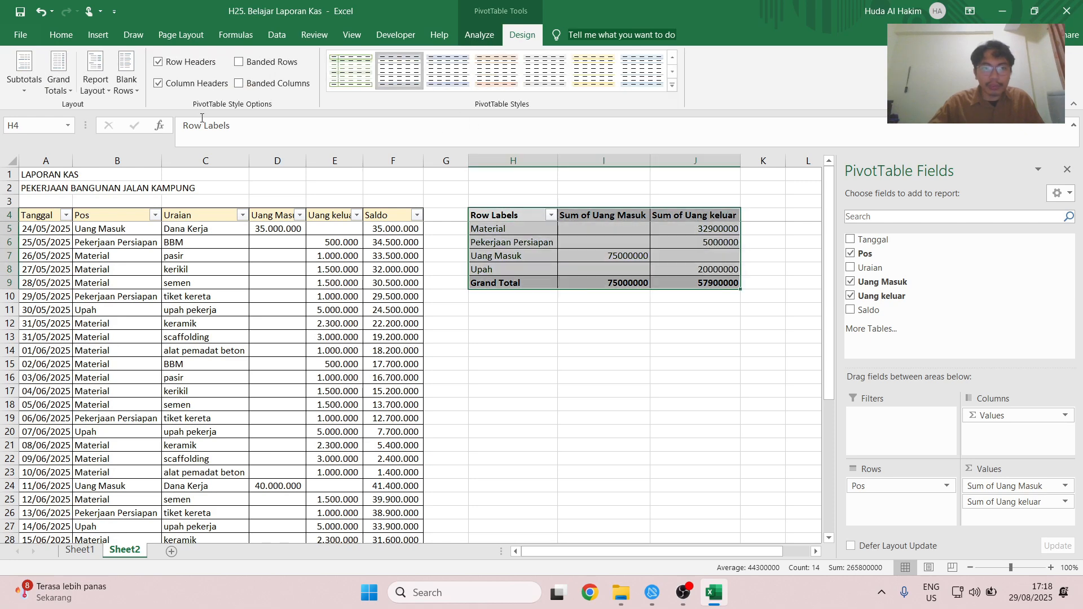
pyautogui.click(61, 34)
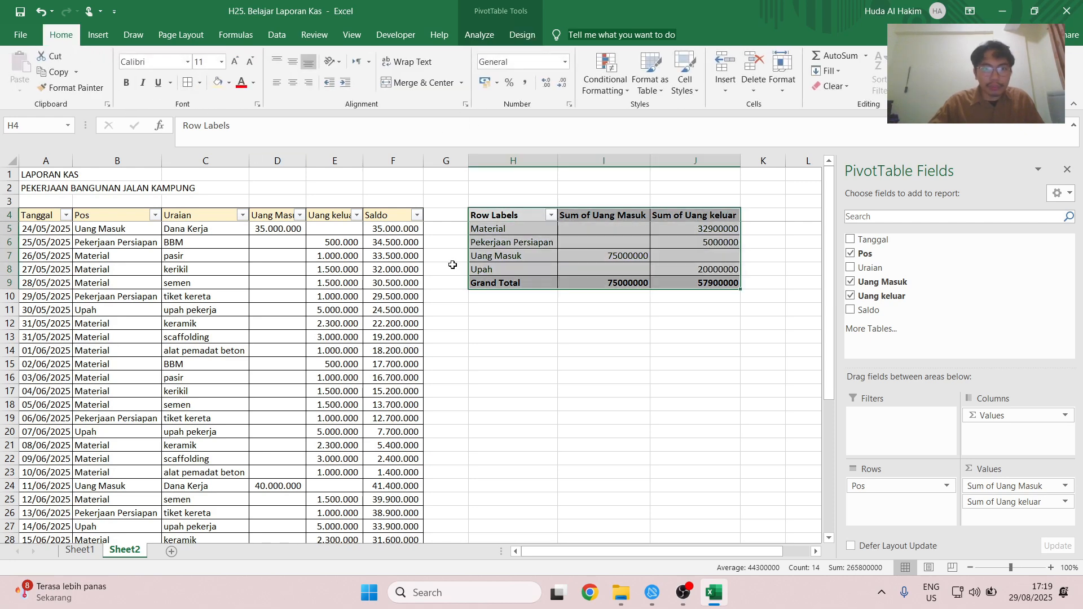
# Step: Rename the PivotTable's Row Labels header in H4 to "POS"
pyautogui.click(471, 242)
pyautogui.moveTo(501, 221); pyautogui.dragTo(728, 284)
pyautogui.hscroll(1, 448, 252)
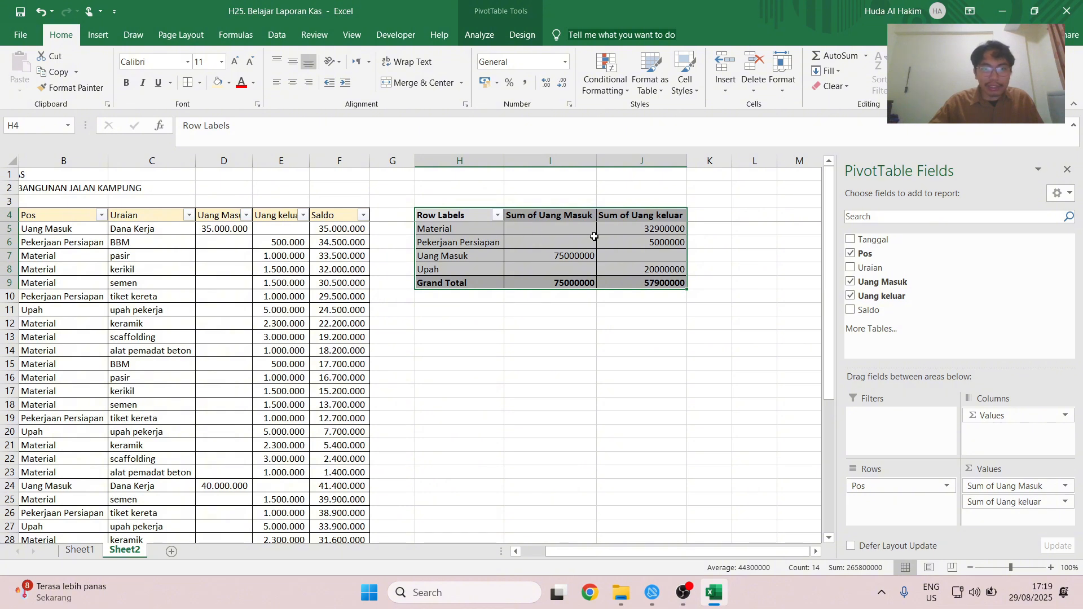
pyautogui.click(441, 215)
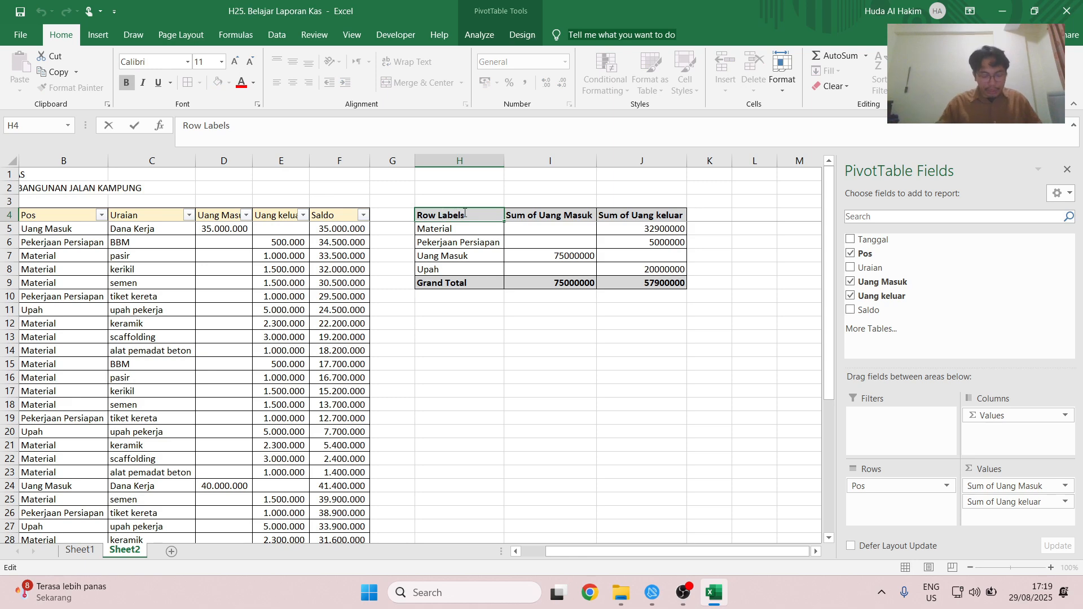
pyautogui.doubleClick(464, 214)
pyautogui.write('POS')
pyautogui.press('Return')
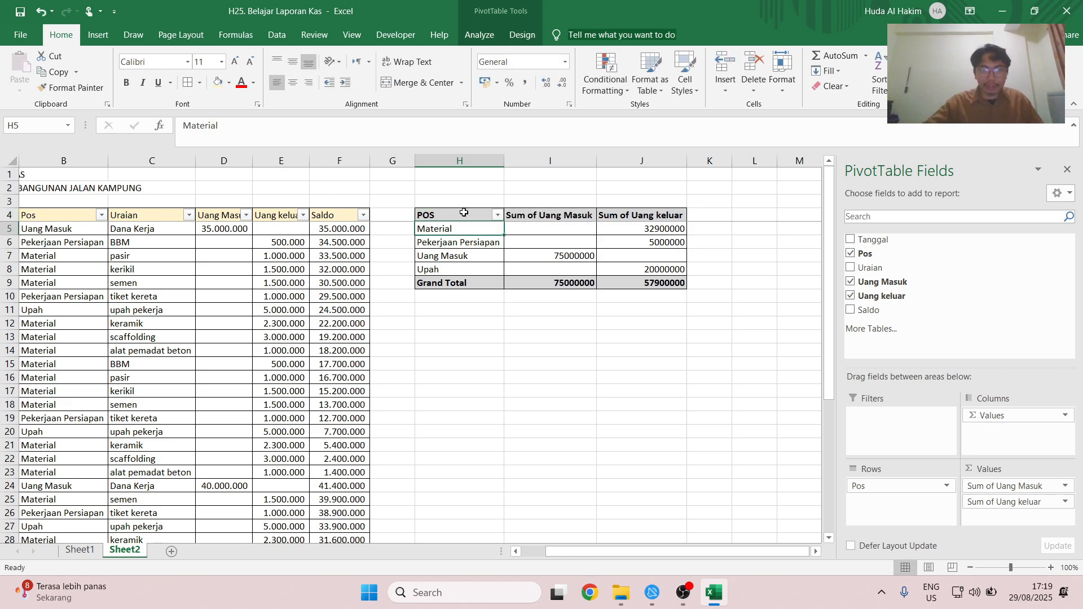
# Step: Move the whole PivotTable down so that it starts at H12
pyautogui.moveTo(432, 216); pyautogui.dragTo(476, 270)
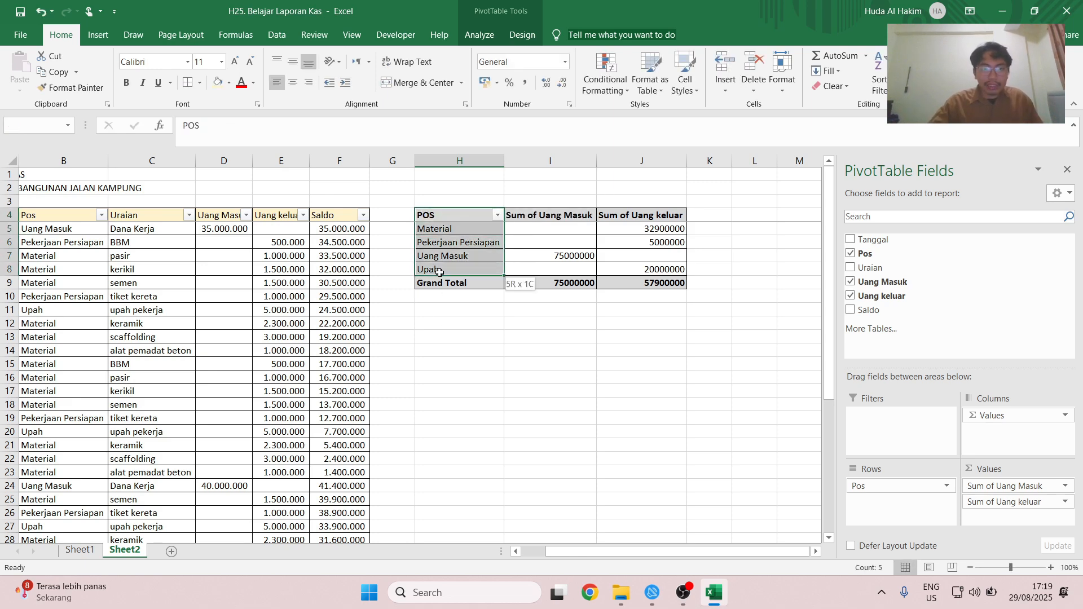
pyautogui.hotkey('ctrl', 'c')
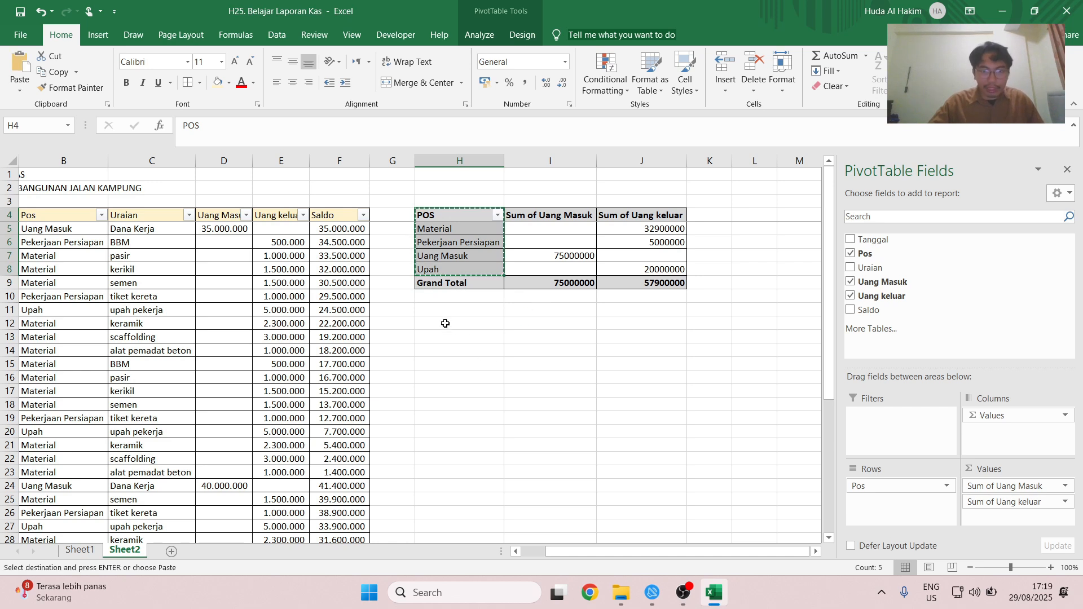
pyautogui.moveTo(442, 212); pyautogui.dragTo(669, 292)
pyautogui.hotkey('ctrl', 'x')
pyautogui.click(442, 328)
pyautogui.hotkey('ctrl', 'v')
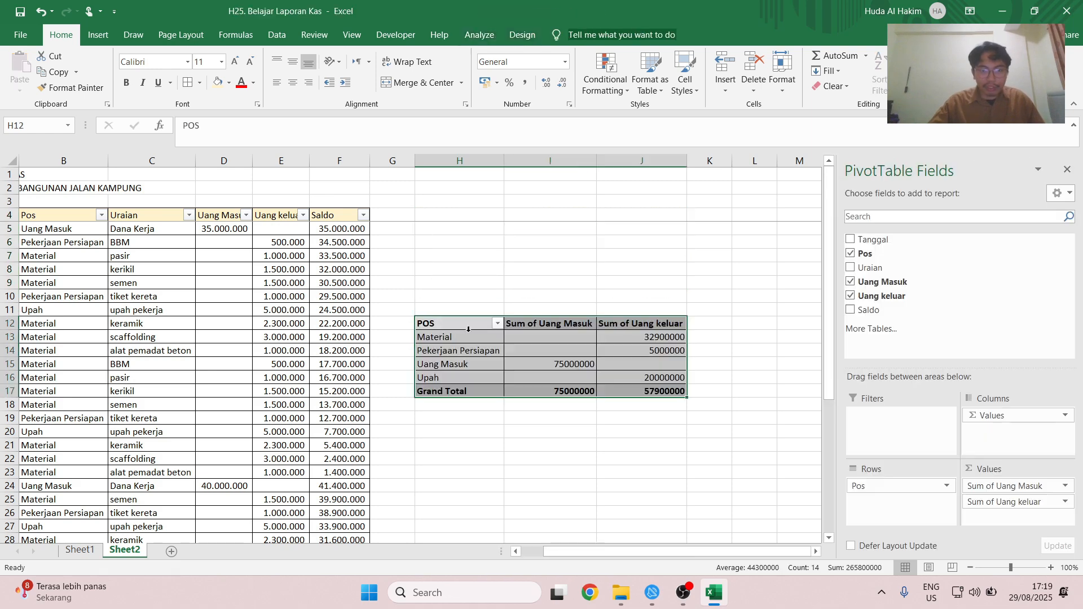
# Step: Copy the POS header and its four categories from H12:H16 and paste them as plain values at H4
pyautogui.moveTo(429, 323); pyautogui.dragTo(435, 378)
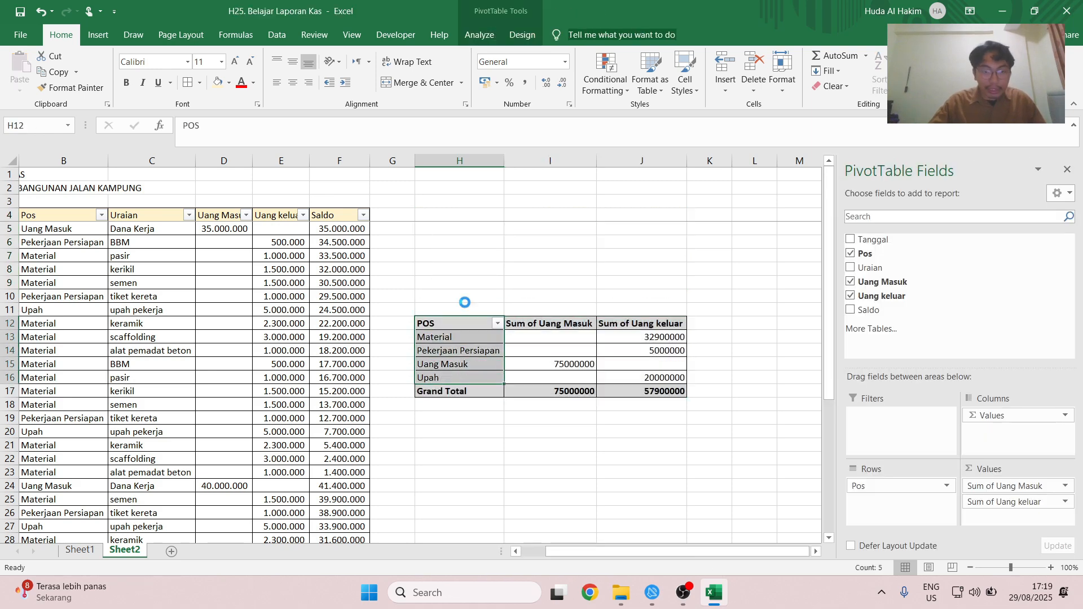
pyautogui.hotkey('ctrl', 'c')
pyautogui.click(434, 213)
pyautogui.rightClick(434, 213)
pyautogui.click(485, 242)
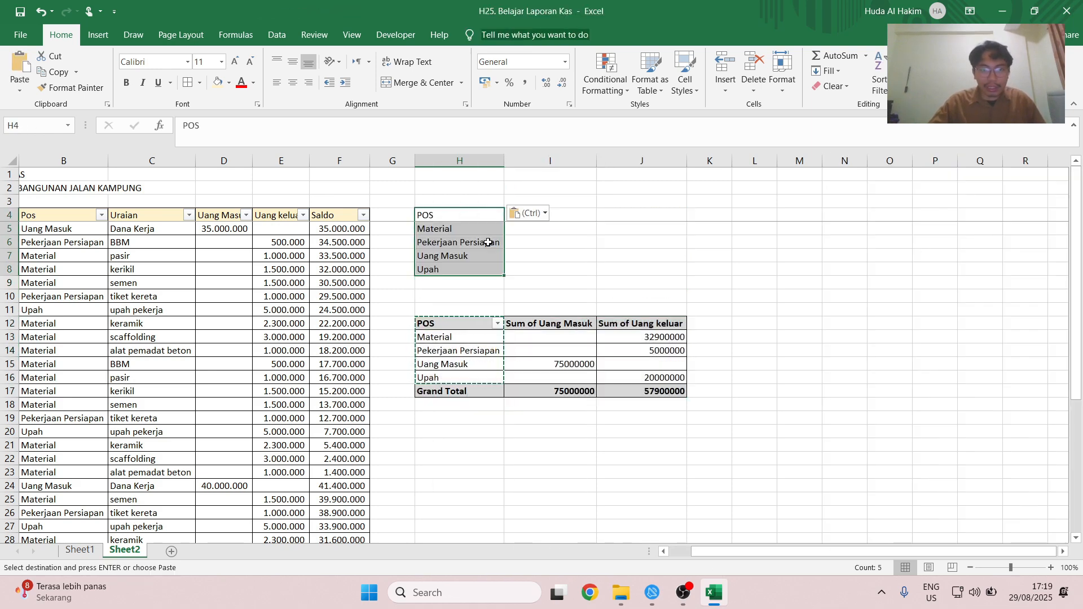
# Step: Delete the PivotTable below the pasted category list, clearing H11:K19
pyautogui.moveTo(442, 308); pyautogui.dragTo(725, 420)
pyautogui.press('Delete')
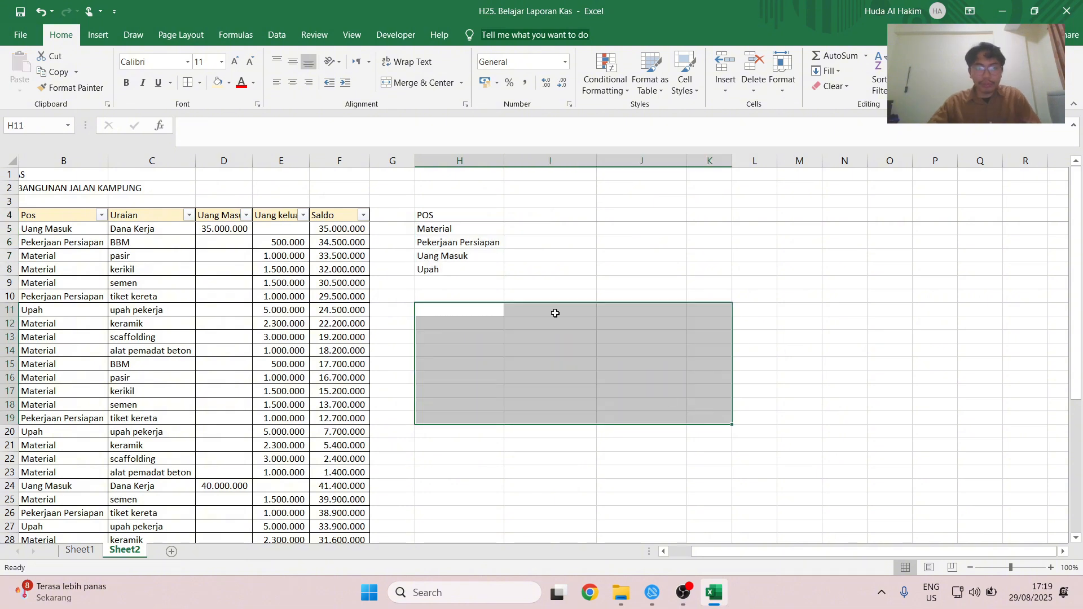
pyautogui.click(536, 230)
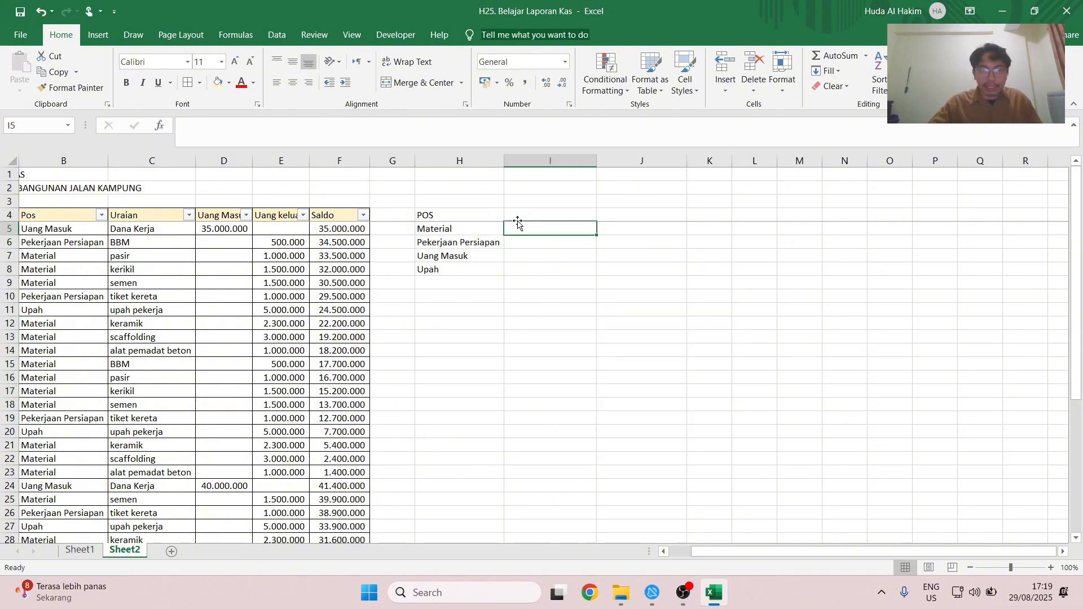
# Step: Copy the Uang Masuk, Uang keluar and Saldo headers from D4:F4 to I4:K4 beside POS
pyautogui.moveTo(225, 213); pyautogui.dragTo(338, 215)
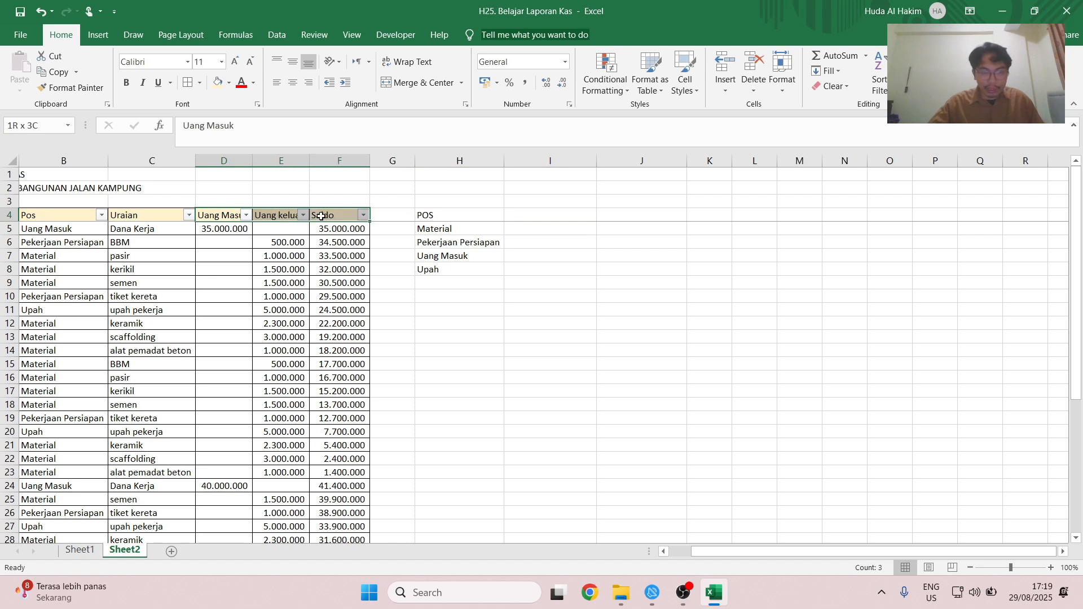
pyautogui.hotkey('ctrl', 'c')
pyautogui.click(540, 214)
pyautogui.hotkey('ctrl', 'v')
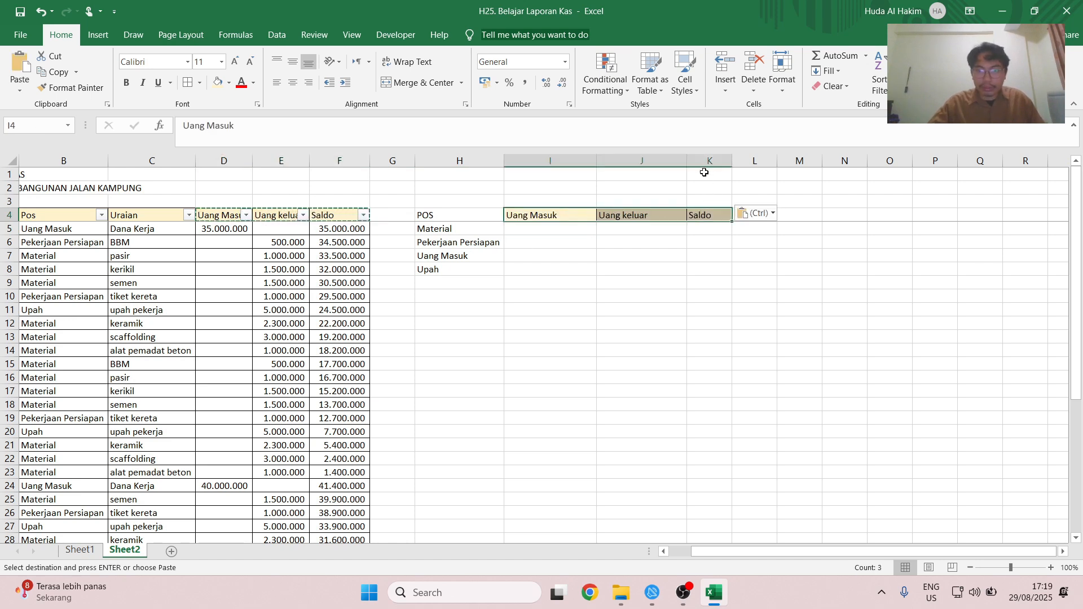
# Step: Give columns I to K one equal width so the three summary headers are evenly sized
pyautogui.click(569, 155)
pyautogui.moveTo(569, 156); pyautogui.dragTo(707, 156)
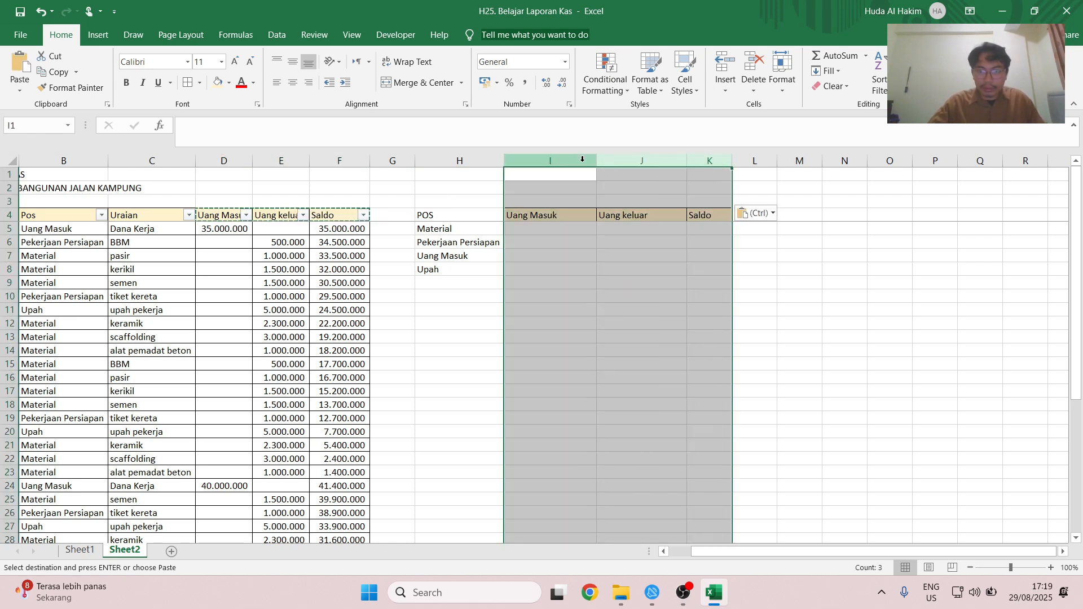
pyautogui.moveTo(596, 161); pyautogui.dragTo(588, 160)
# Step: Enter =SUMIF(B5:B36;H5;D5:D36) in I5 to total Uang Masuk for the Material category
pyautogui.click(524, 228)
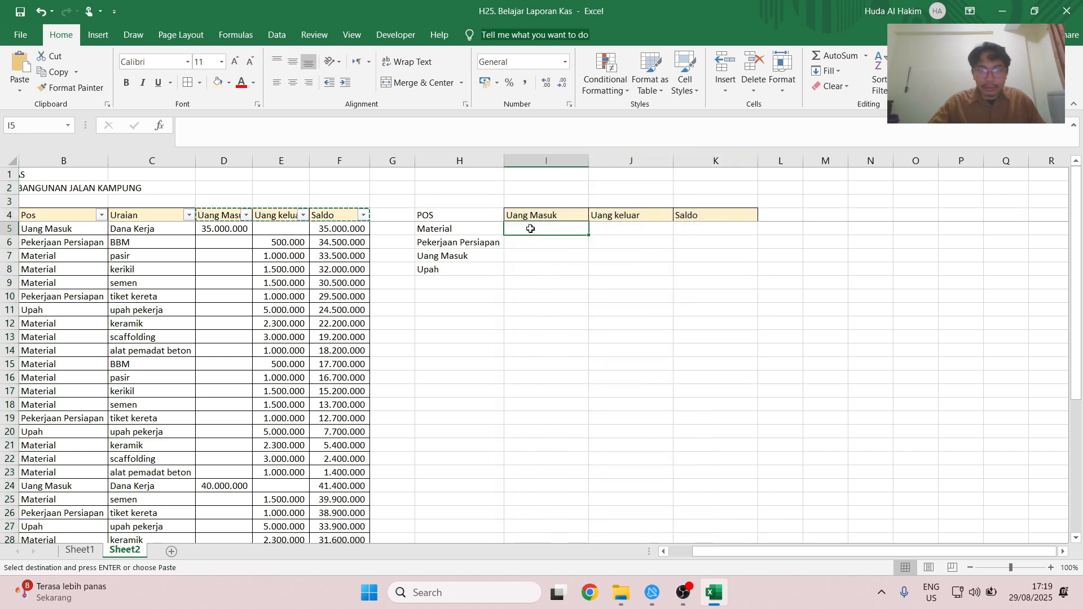
pyautogui.write('=sum')
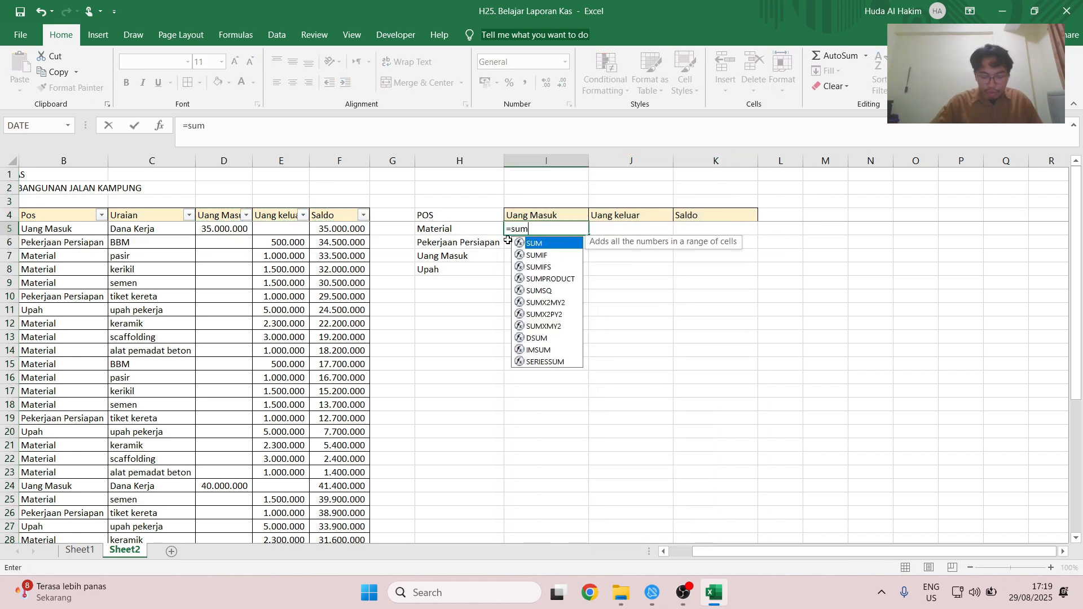
pyautogui.press('Down')
pyautogui.press('Tab')
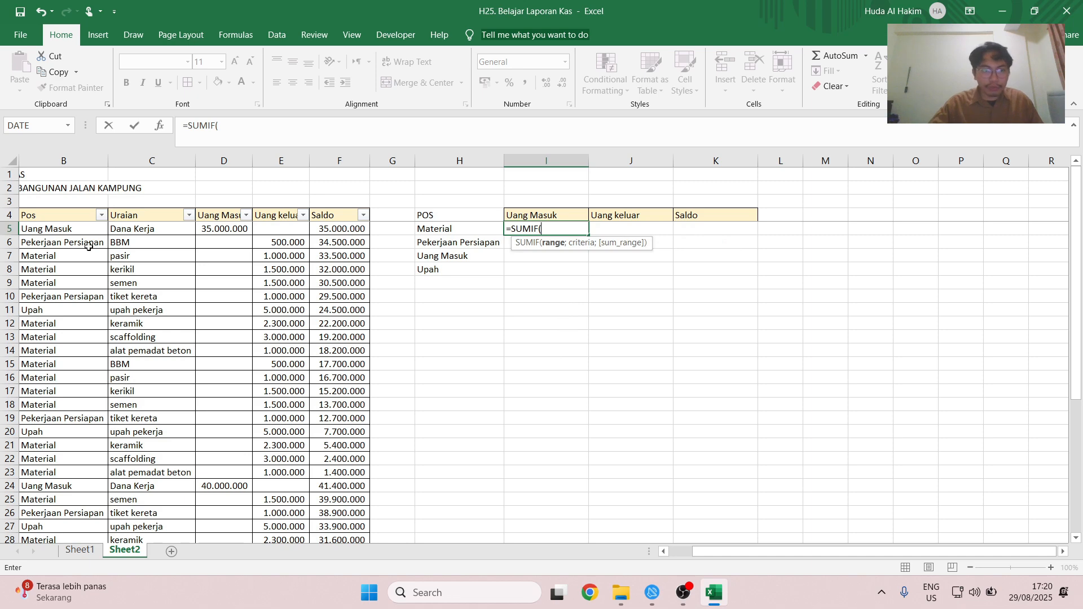
pyautogui.moveTo(796, 554); pyautogui.dragTo(585, 496)
pyautogui.moveTo(127, 229); pyautogui.dragTo(125, 519)
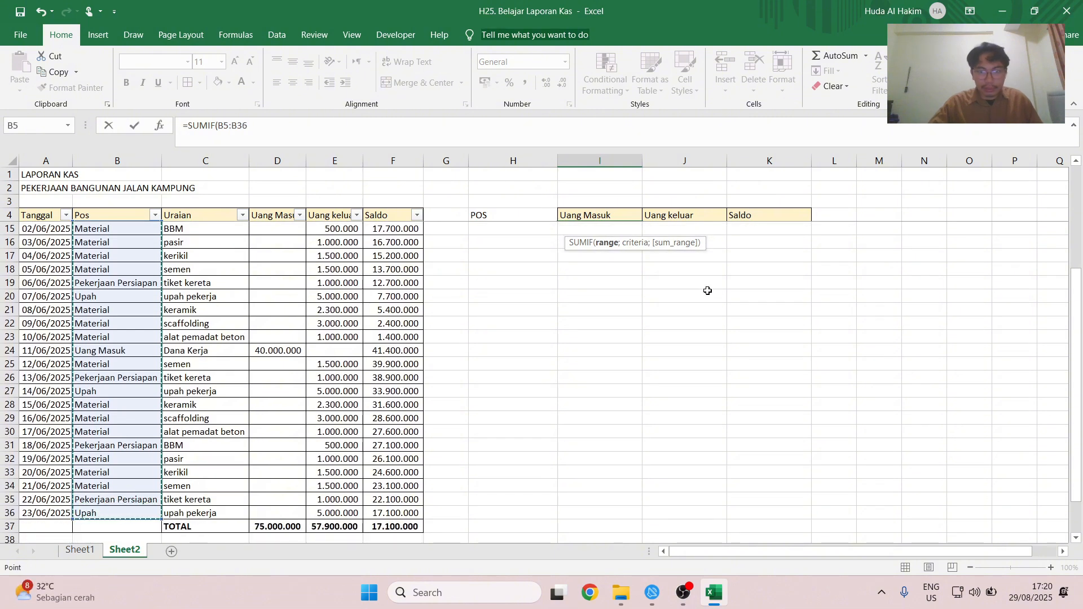
pyautogui.write(';')
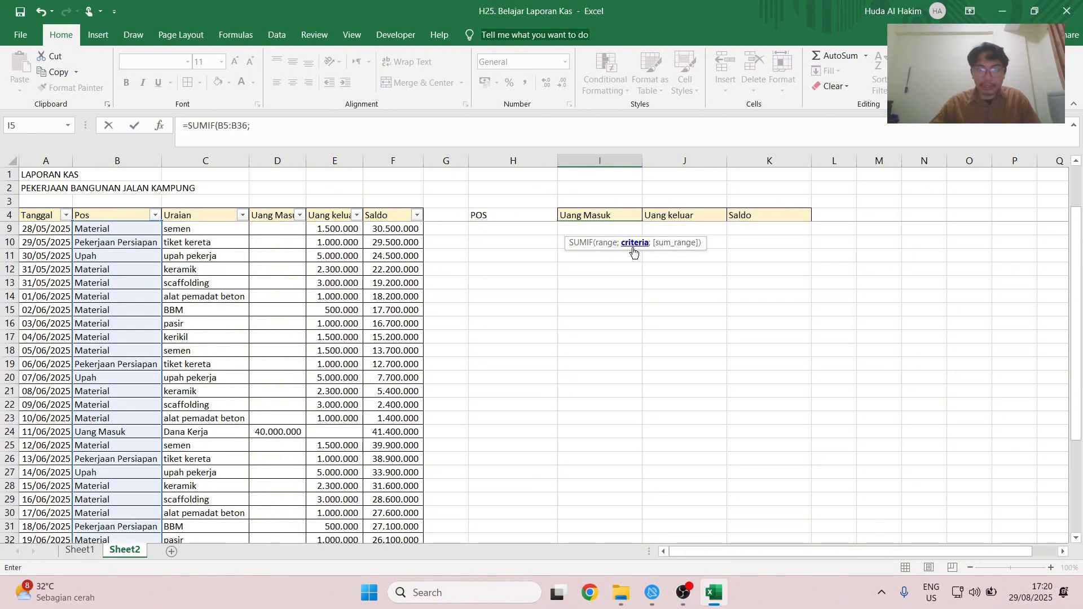
pyautogui.scroll(3, 632, 248)
pyautogui.click(490, 228)
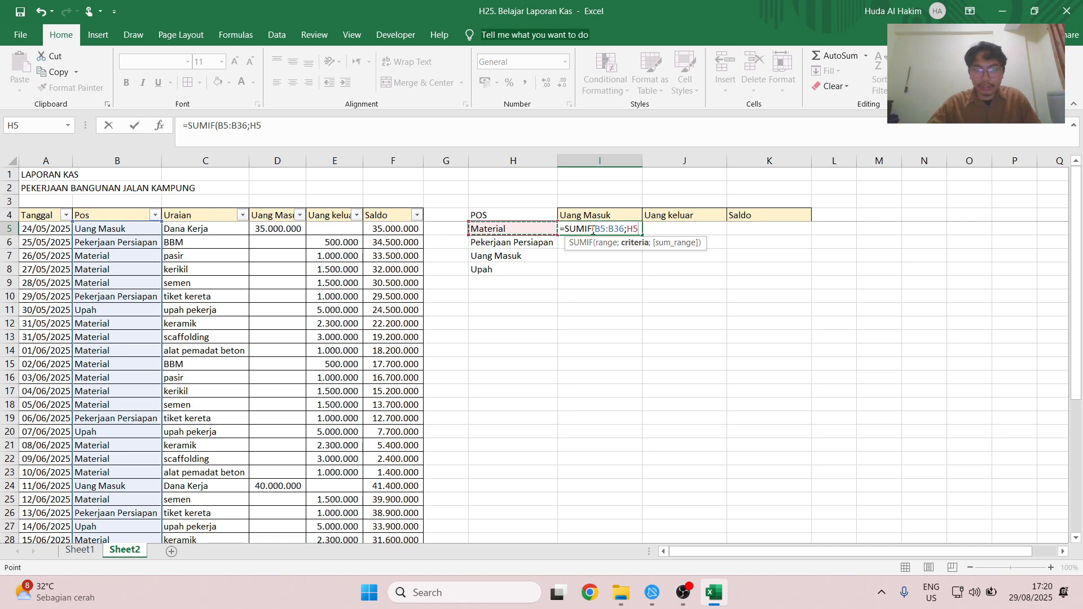
pyautogui.write(';')
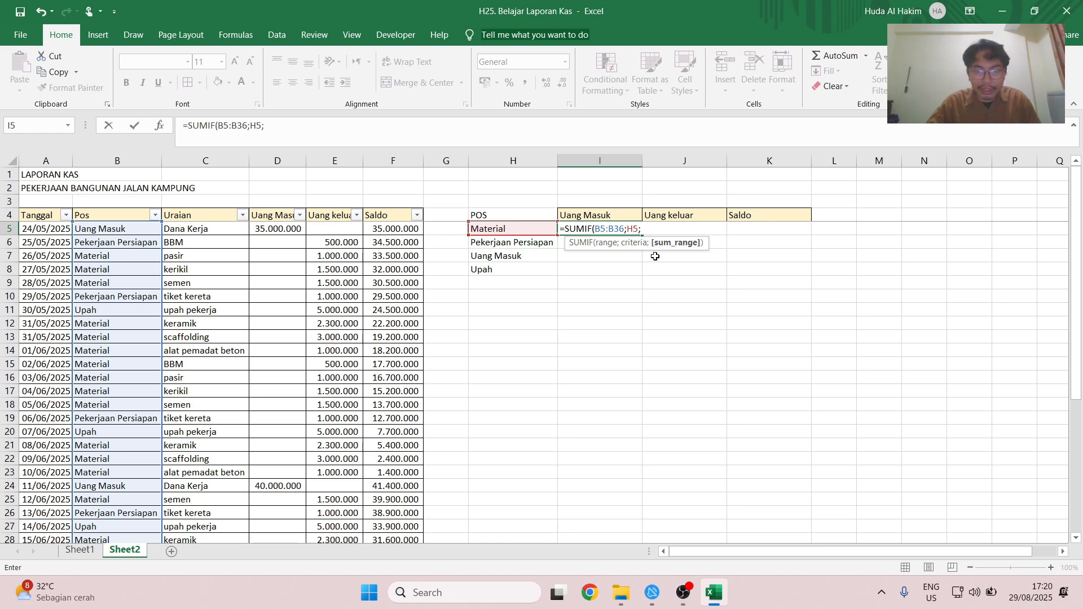
pyautogui.click(295, 230)
pyautogui.scroll(-6, 286, 310)
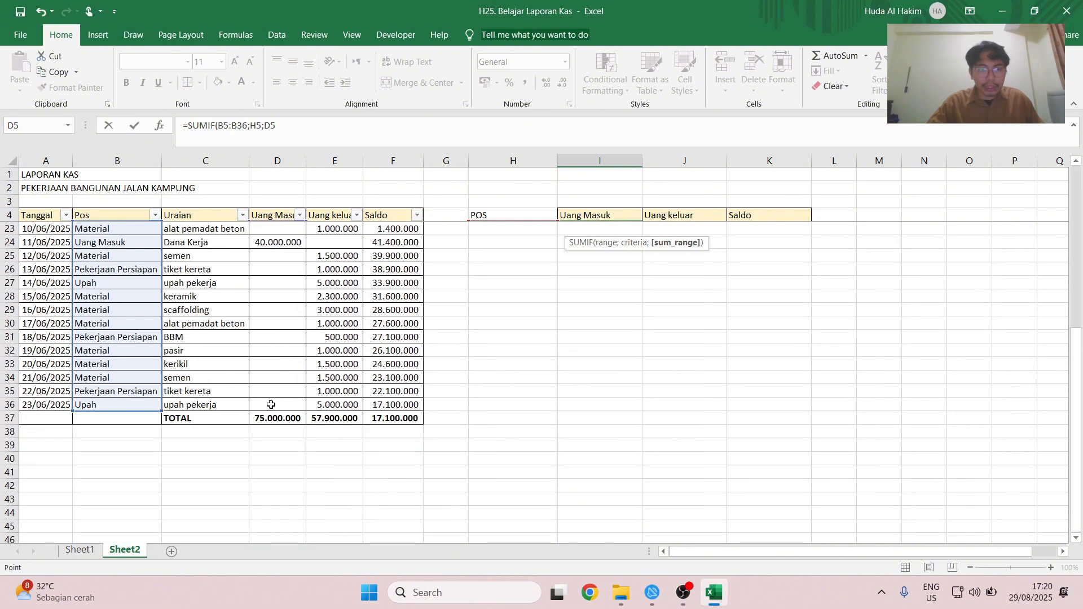
pyautogui.keyDown('shift'); pyautogui.click(270, 404); pyautogui.keyUp('shift')
pyautogui.press('Return')
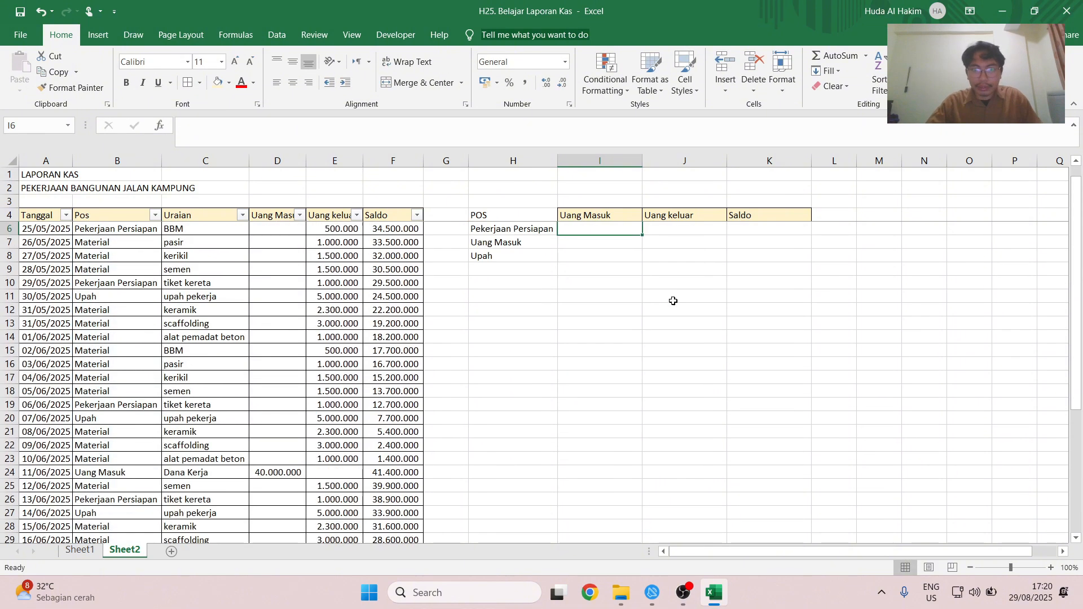
# Step: Make both ranges in the I5 formula absolute, giving =SUMIF($B$5:$B$36;H5;$D$5:$D$36)
pyautogui.press('Up')
pyautogui.click(324, 130)
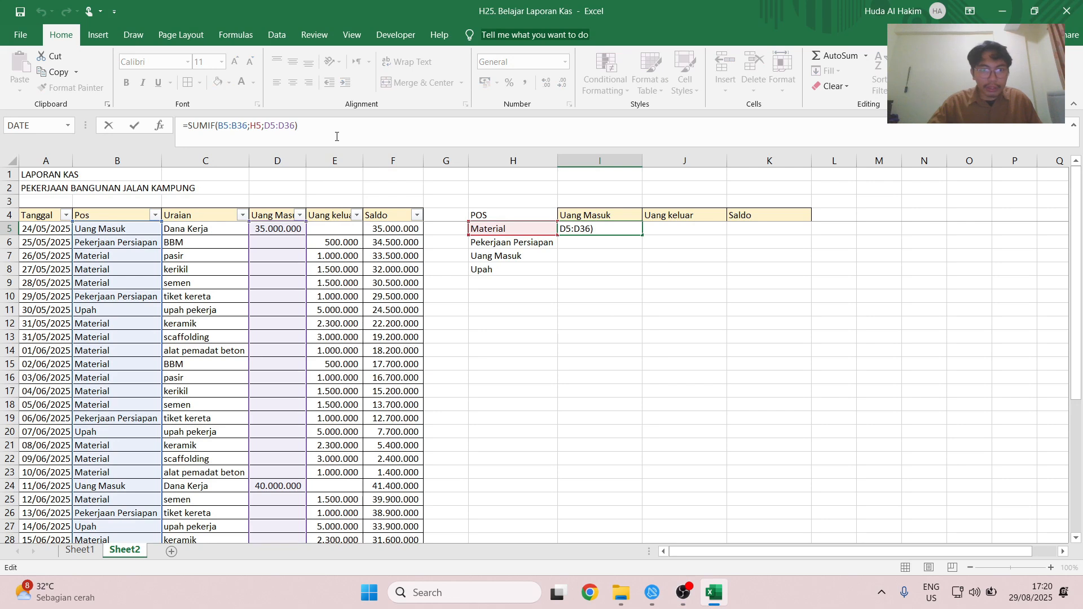
pyautogui.click(226, 129)
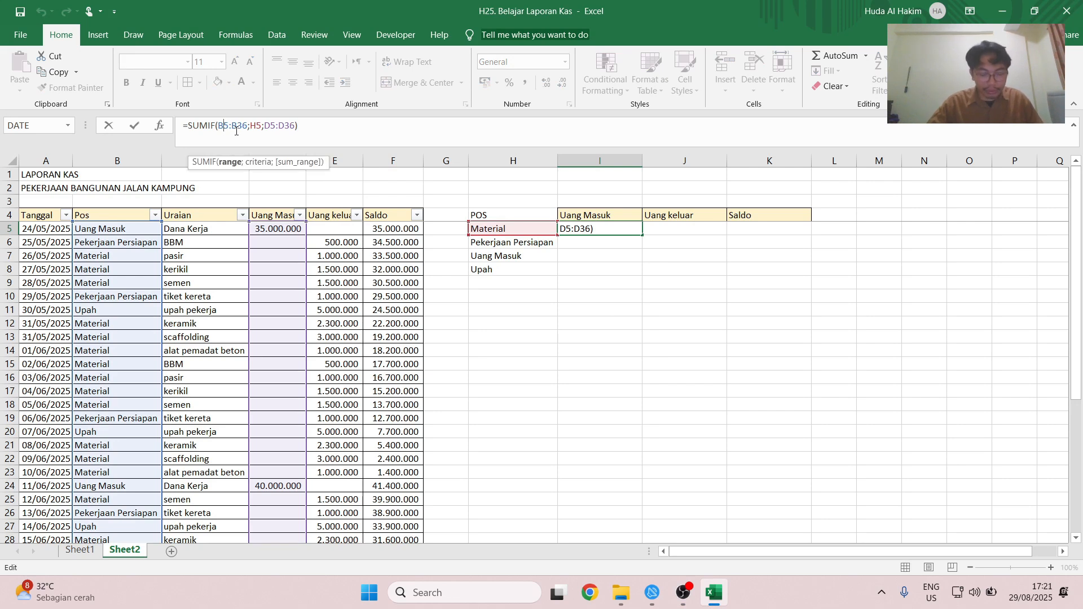
pyautogui.press('F4')
pyautogui.click(254, 127)
pyautogui.press('F4')
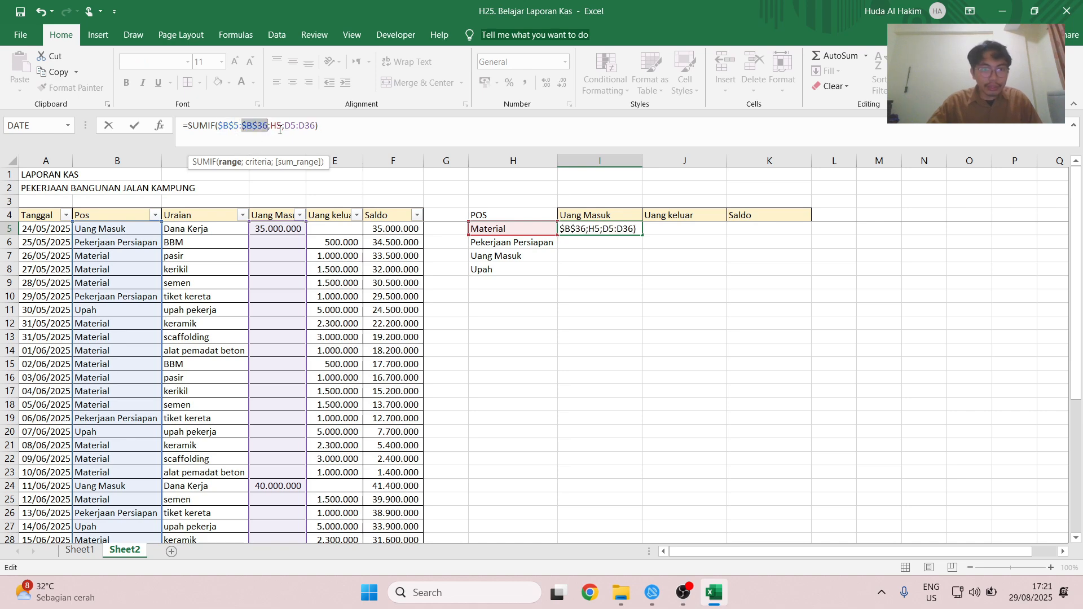
pyautogui.click(293, 126)
pyautogui.press('F4')
pyautogui.click(319, 127)
pyautogui.press('F4')
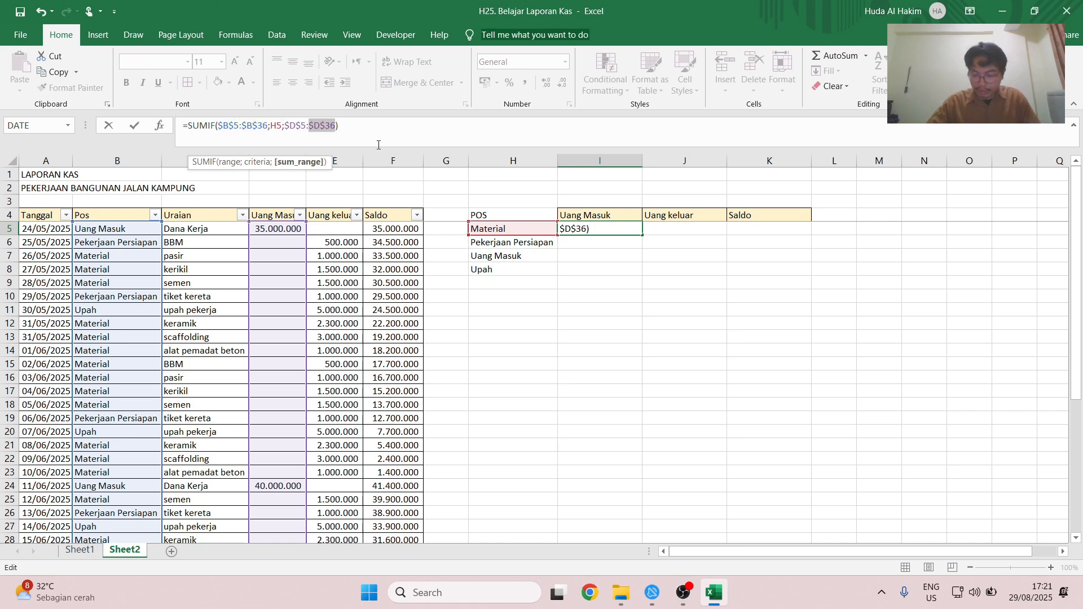
pyautogui.press('Return')
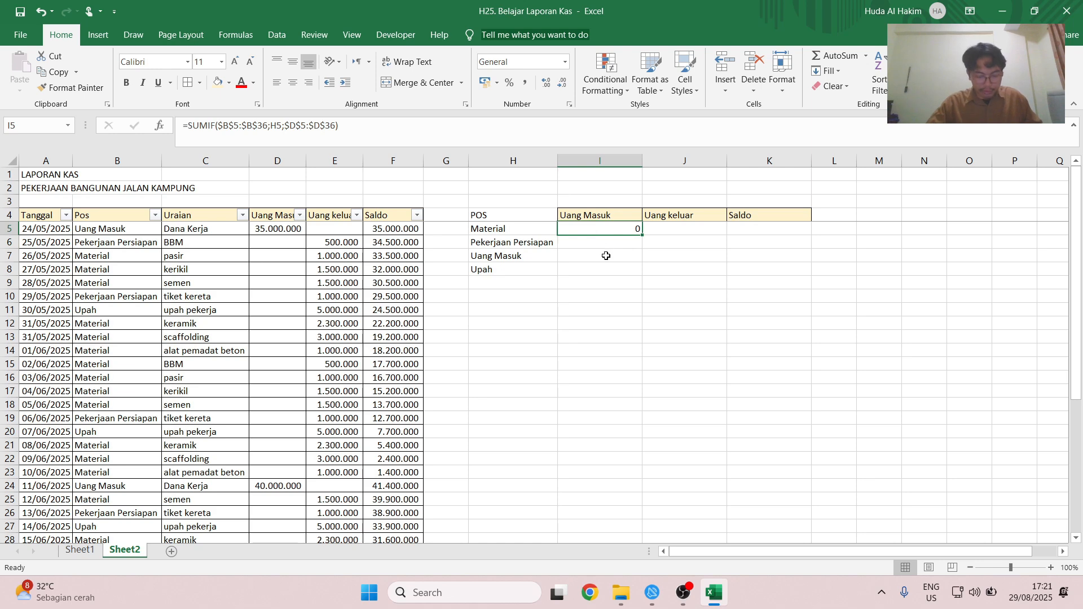
# Step: Copy the I5 formula down through I8 for the remaining POS categories
pyautogui.hotkey('ctrl', 'c')
pyautogui.hotkey('shift', 'Down')
pyautogui.hotkey('shift', 'Down')
pyautogui.hotkey('shift', 'Down')
pyautogui.hotkey('ctrl', 'v')
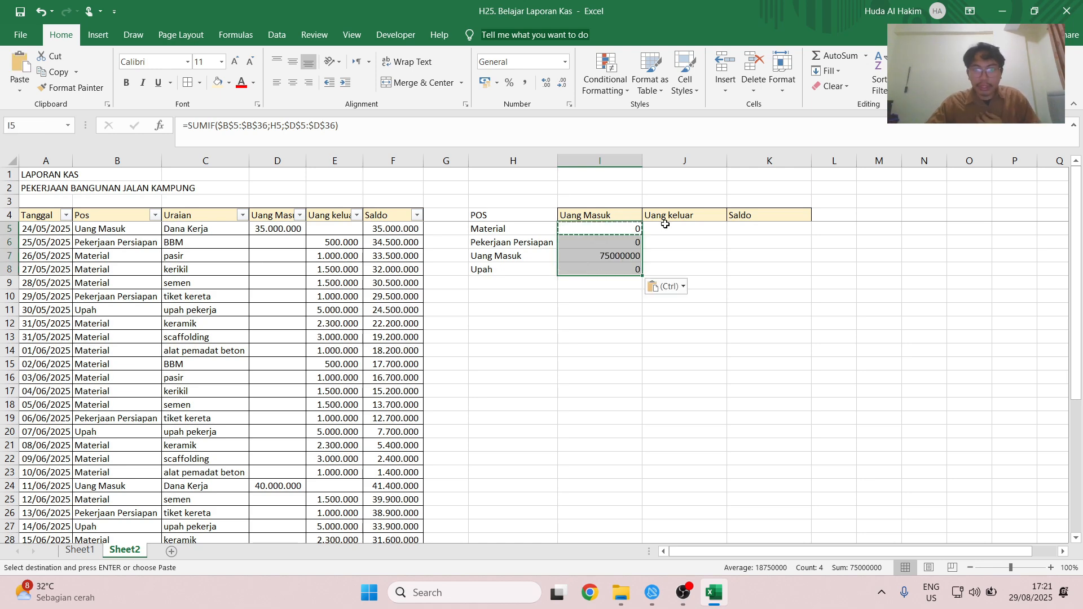
# Step: Begin a SUMIF formula in J5 for Uang keluar, using the entire Pos column B:B as its range
pyautogui.click(654, 231)
pyautogui.write('=')
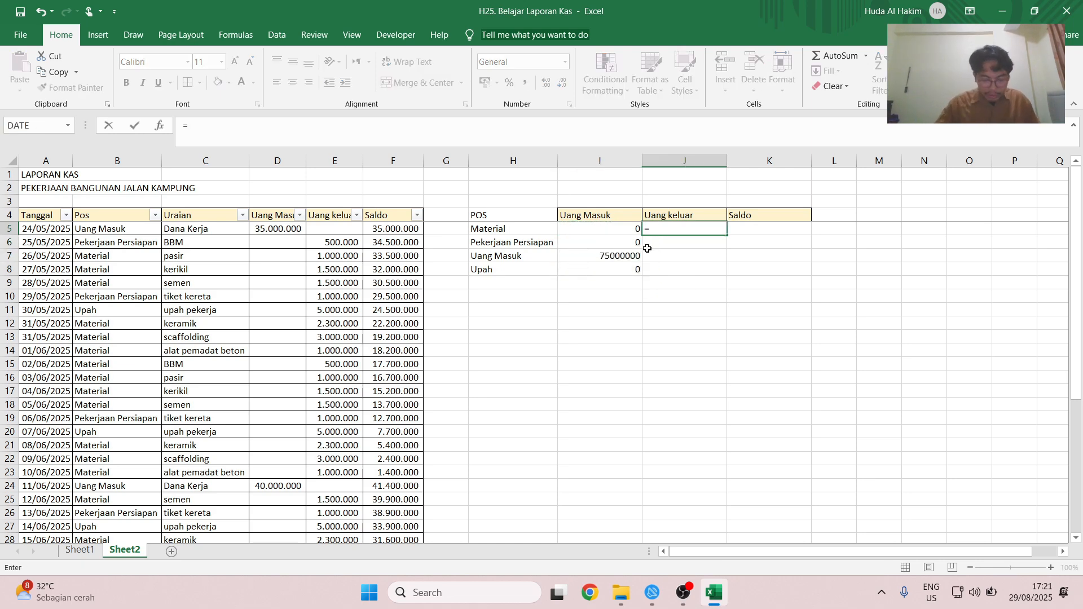
pyautogui.write('sum')
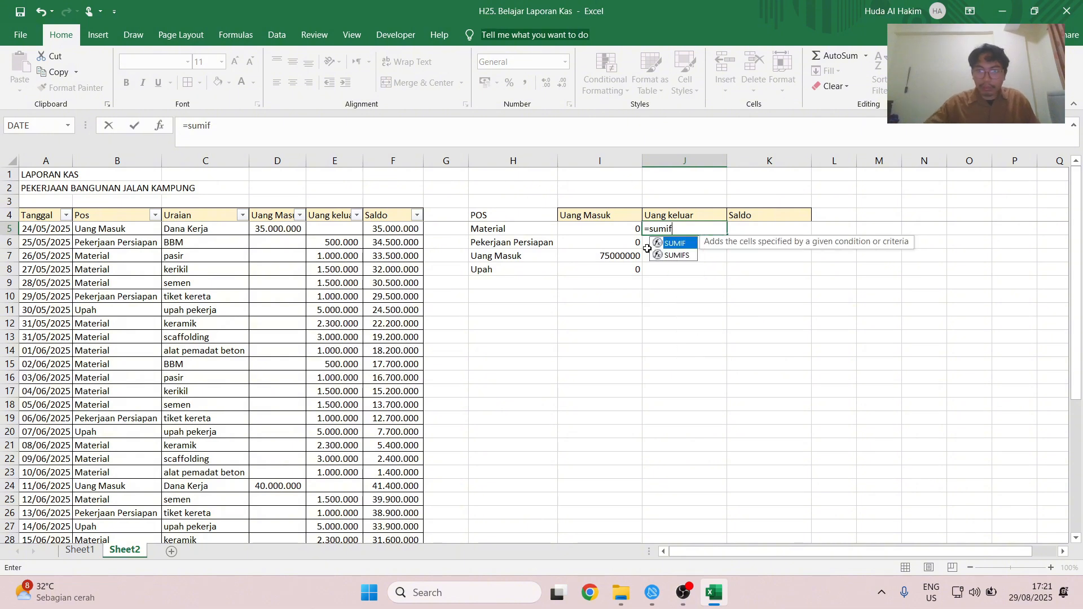
pyautogui.write('if')
pyautogui.press('Tab')
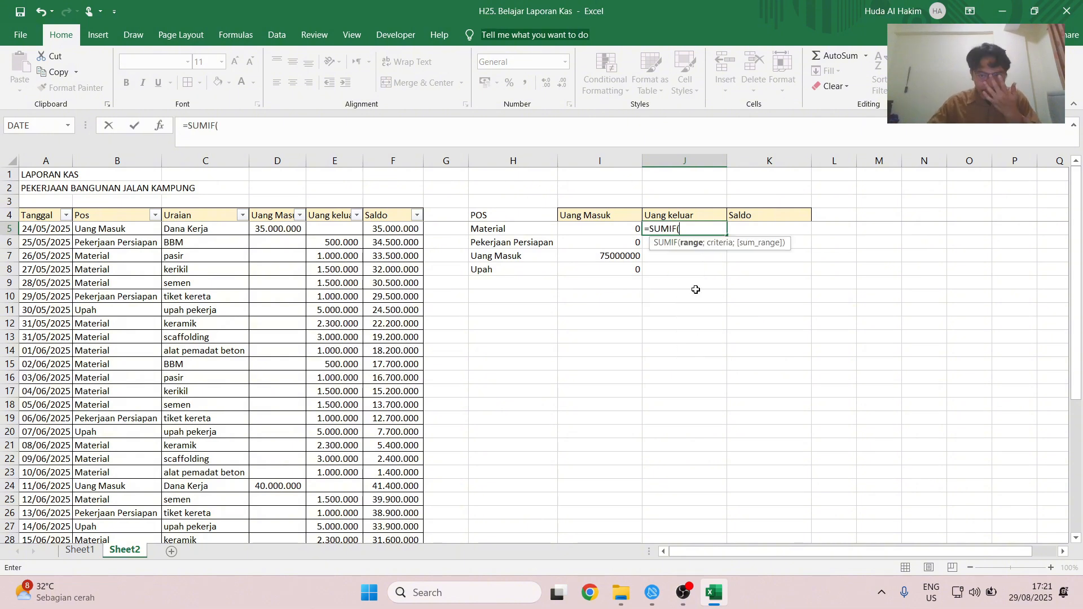
pyautogui.click(91, 229)
pyautogui.hotkey('ctrl', 'shift', 'Down')
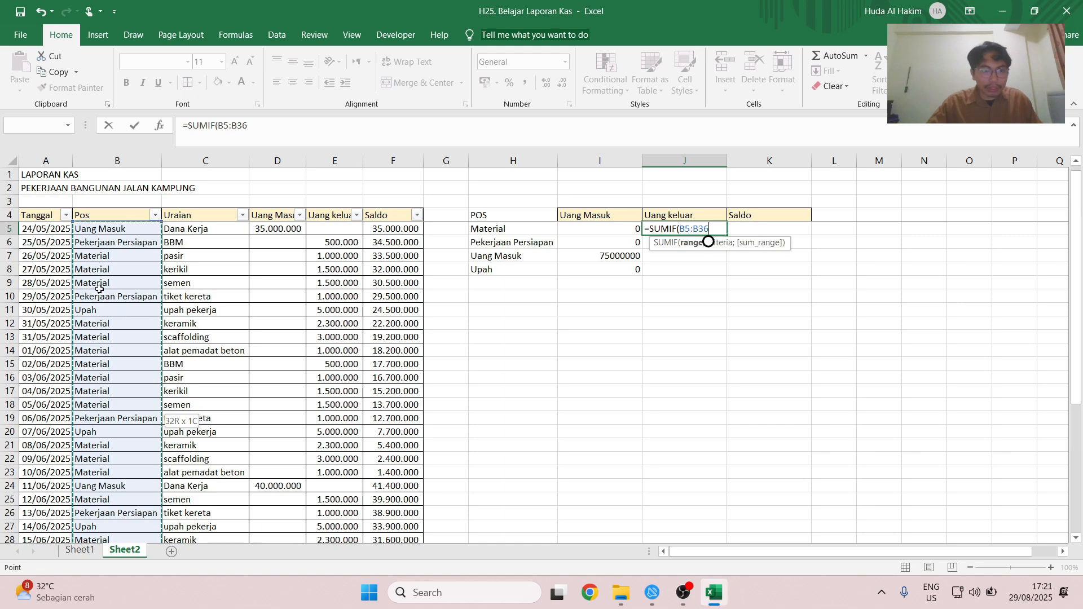
pyautogui.scroll(-8, 101, 316)
pyautogui.scroll(8, 144, 332)
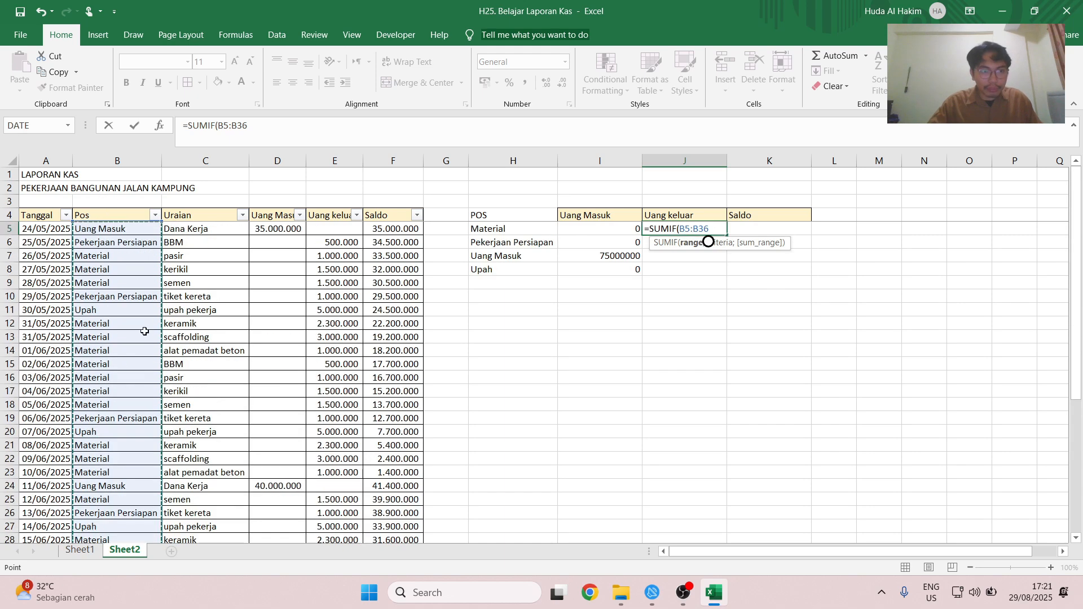
pyautogui.click(116, 161)
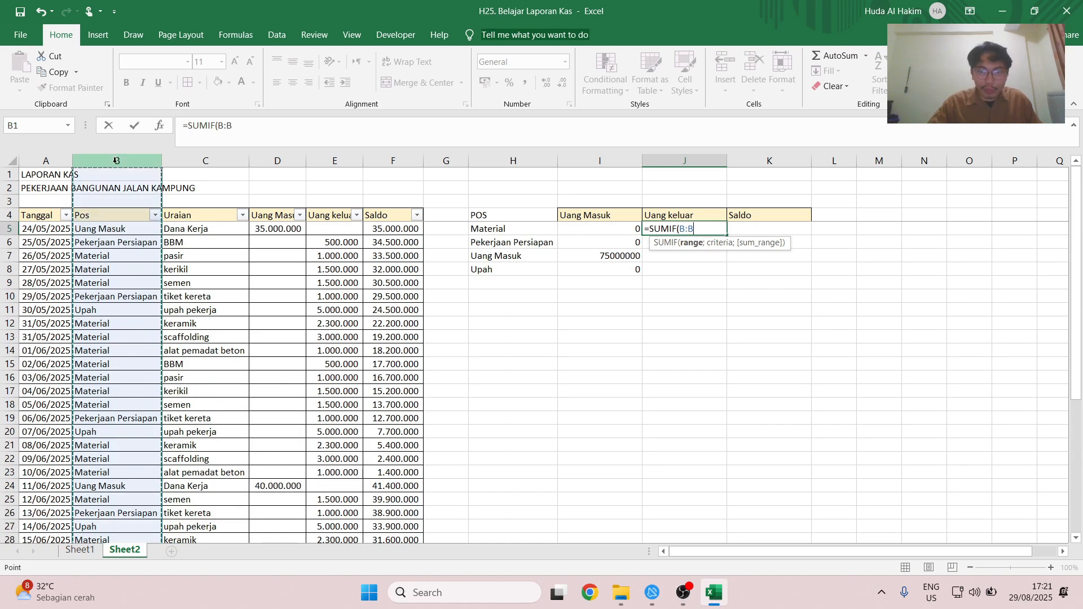
pyautogui.write(';')
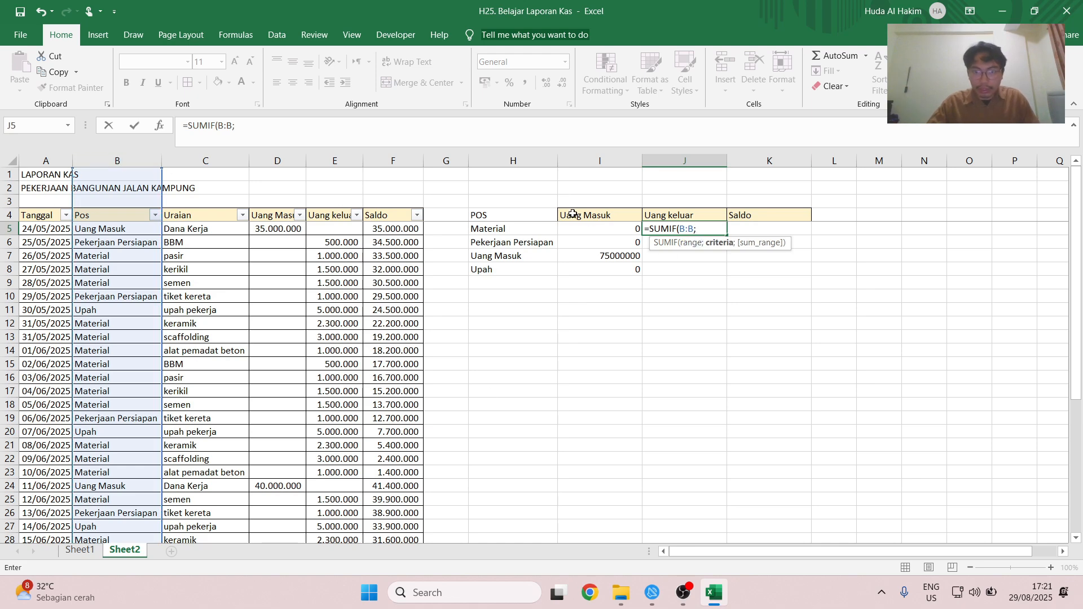
# Step: Complete the J5 formula with H5 as criteria and whole column E as sum range: =SUMIF(B:B;H5;E:E)
pyautogui.click(492, 231)
pyautogui.write(';')
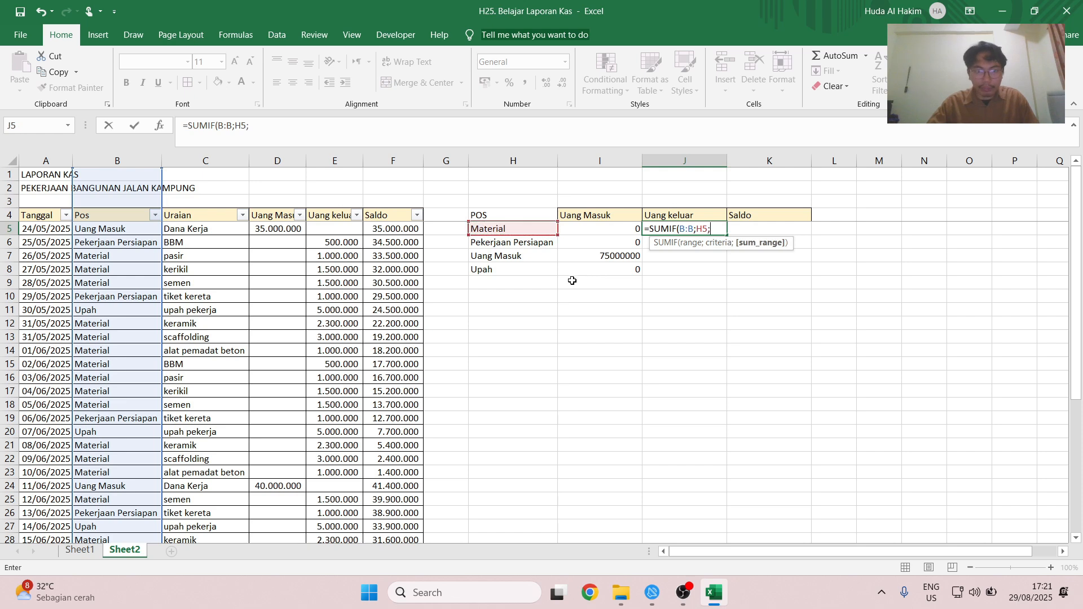
pyautogui.click(333, 162)
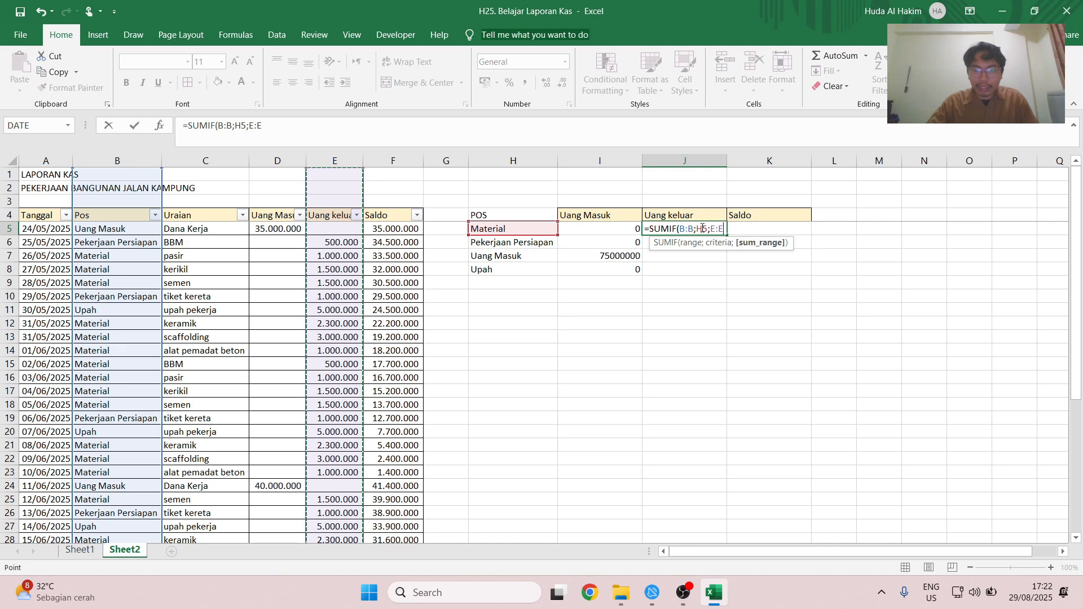
pyautogui.click(715, 243)
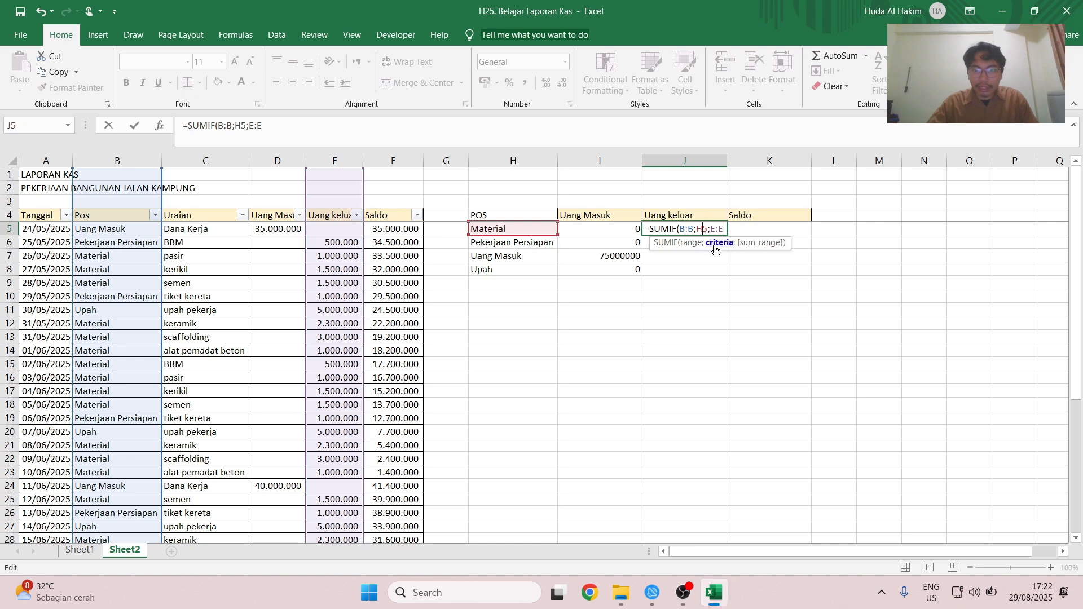
pyautogui.click(759, 242)
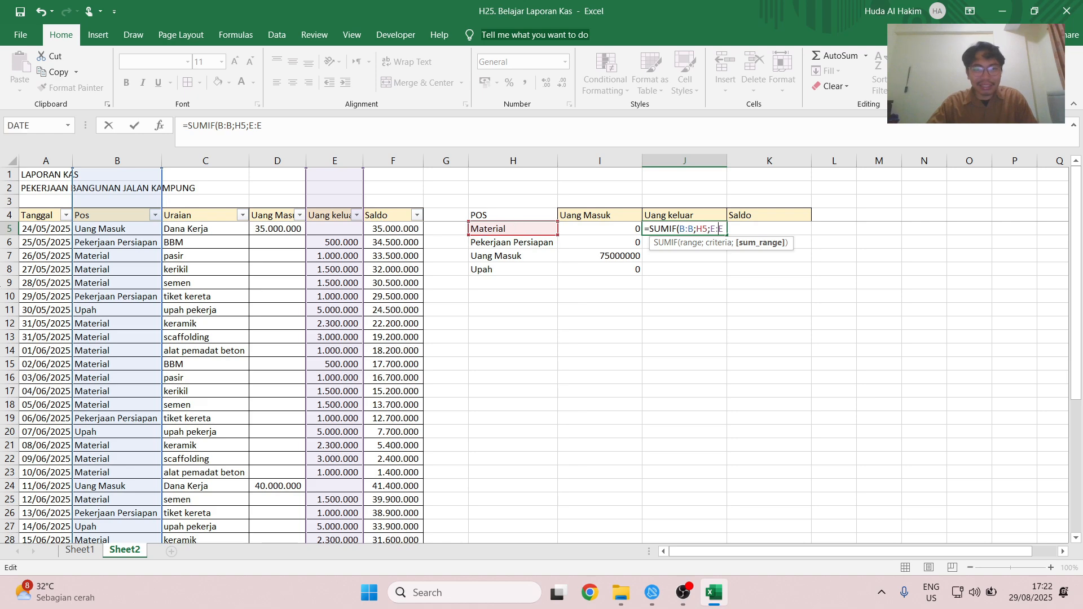
pyautogui.press('Return')
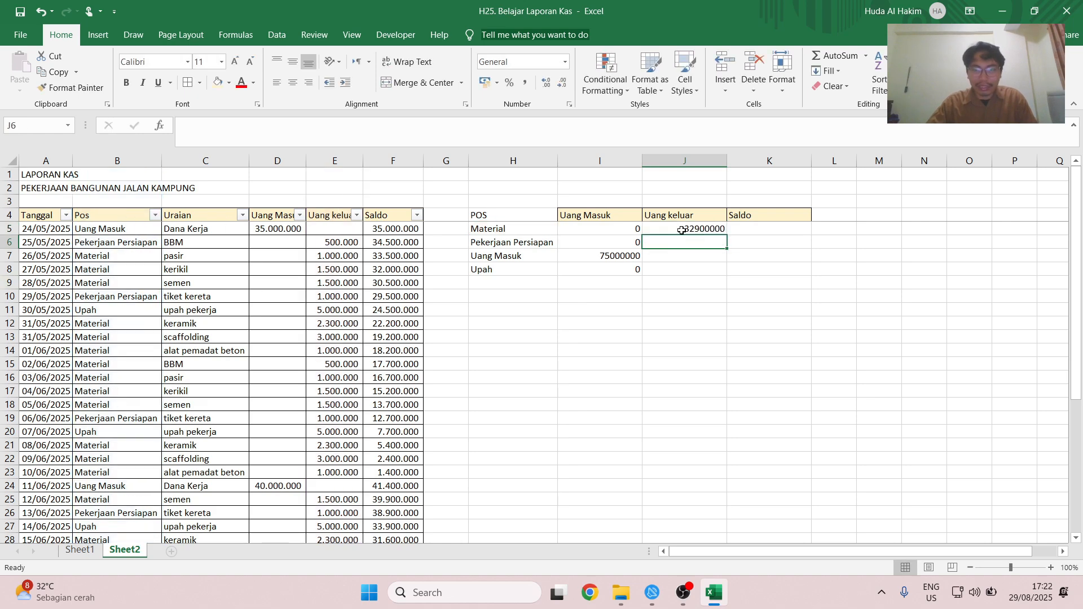
# Step: Add a test entry far below the report, with Materail in B53 and 10000000 in E53
pyautogui.click(682, 228)
pyautogui.scroll(-14, 154, 314)
pyautogui.click(118, 309)
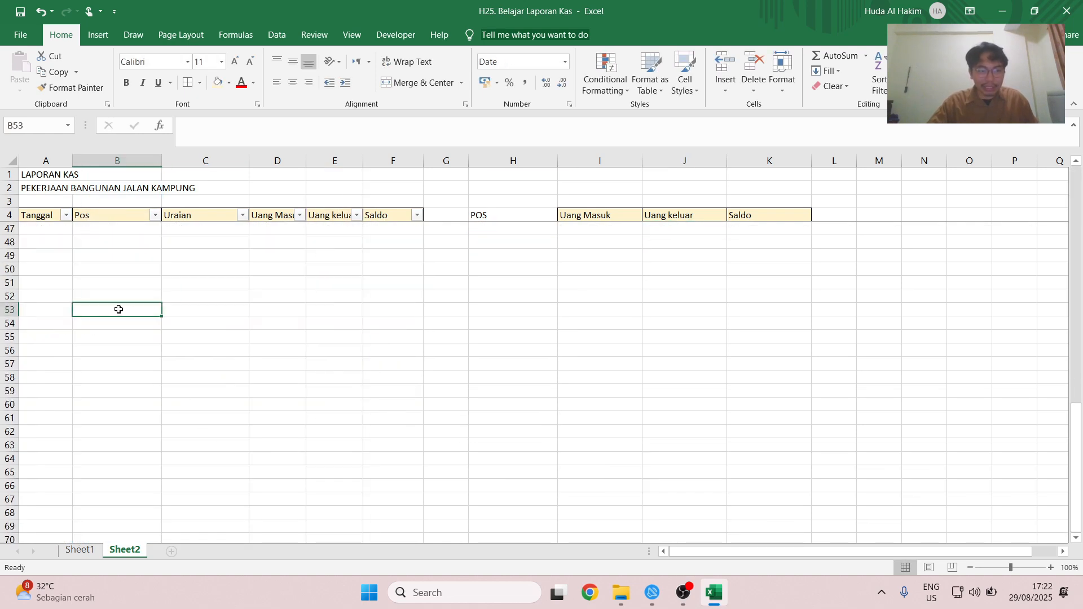
pyautogui.write('Materail')
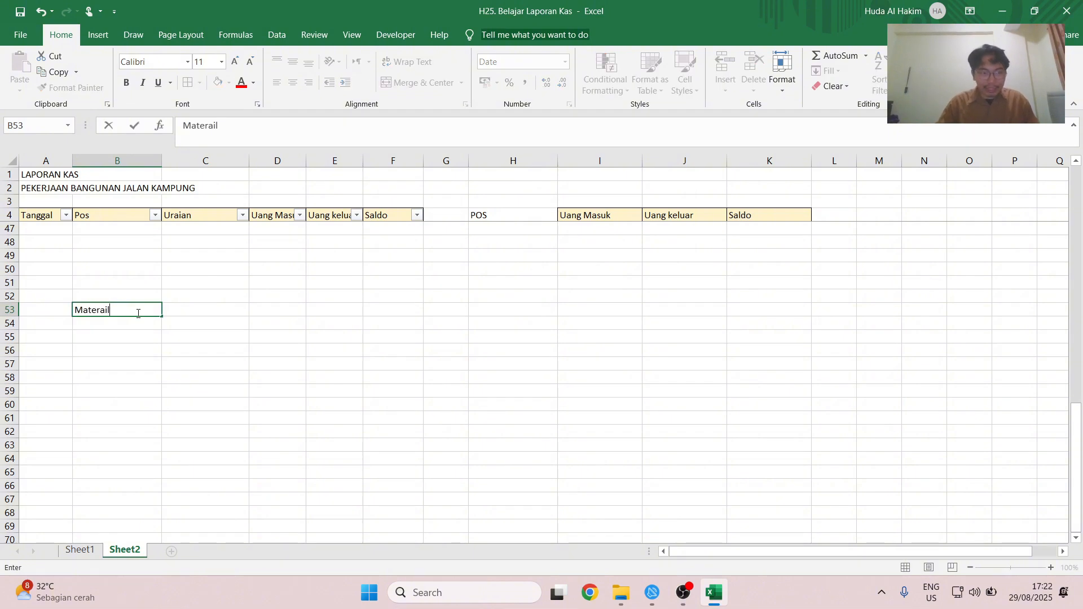
pyautogui.press('Return')
pyautogui.press('Up')
pyautogui.press('Right')
pyautogui.press('Right')
pyautogui.press('Right')
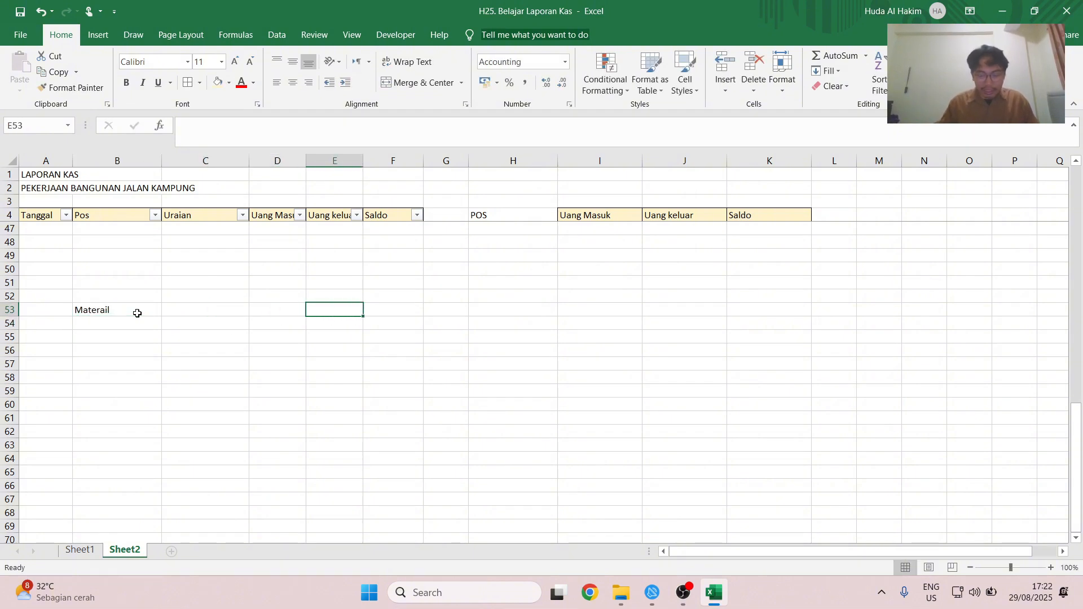
pyautogui.write('10000000')
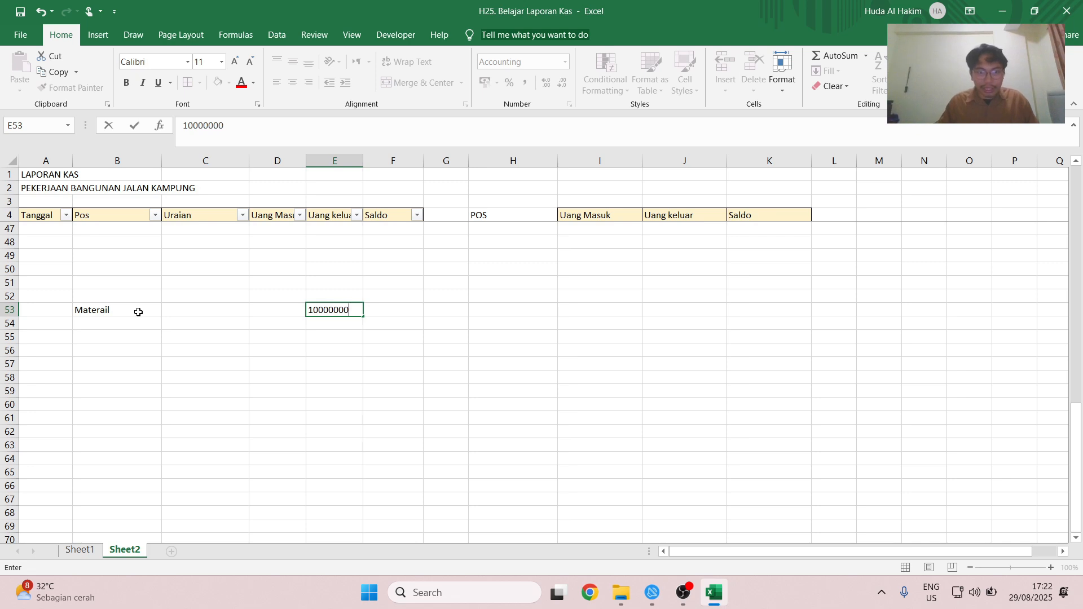
pyautogui.press('Return')
# Step: Correct the spelling in B53 to Material and check the Material total for Uang keluar in J5
pyautogui.click(138, 312)
pyautogui.scroll(2, 138, 312)
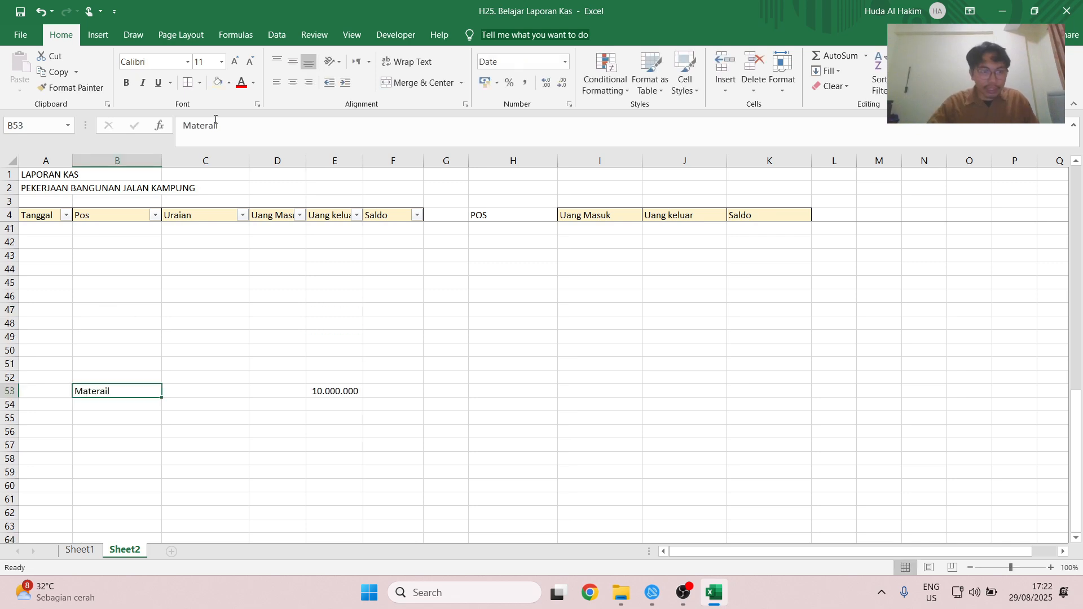
pyautogui.click(213, 125)
pyautogui.press('BackSpace')
pyautogui.press('Right')
pyautogui.write('a')
pyautogui.press('Return')
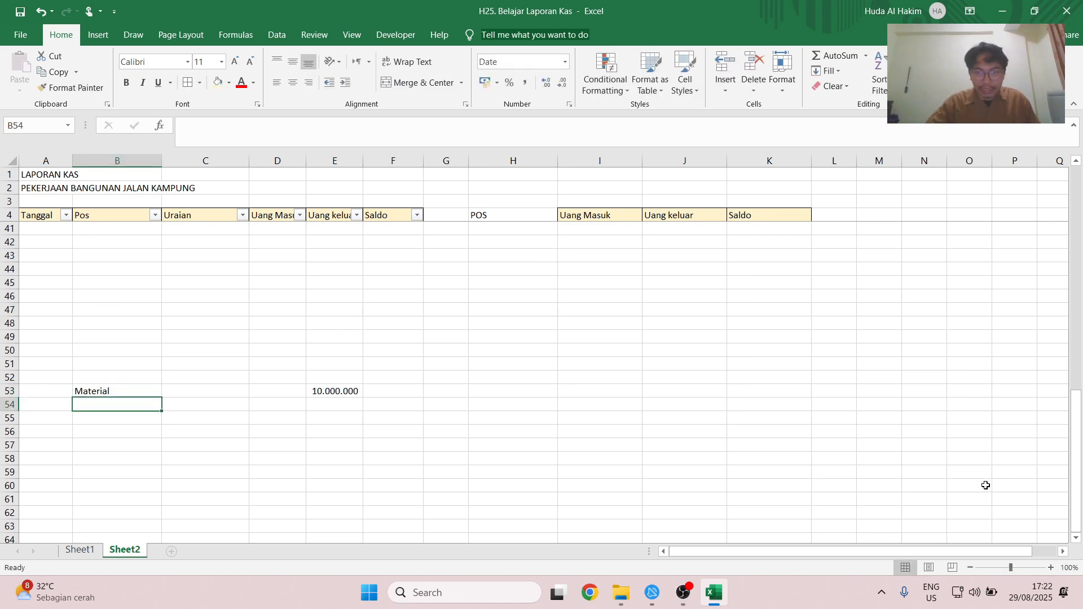
pyautogui.scroll(12, 764, 339)
pyautogui.click(712, 229)
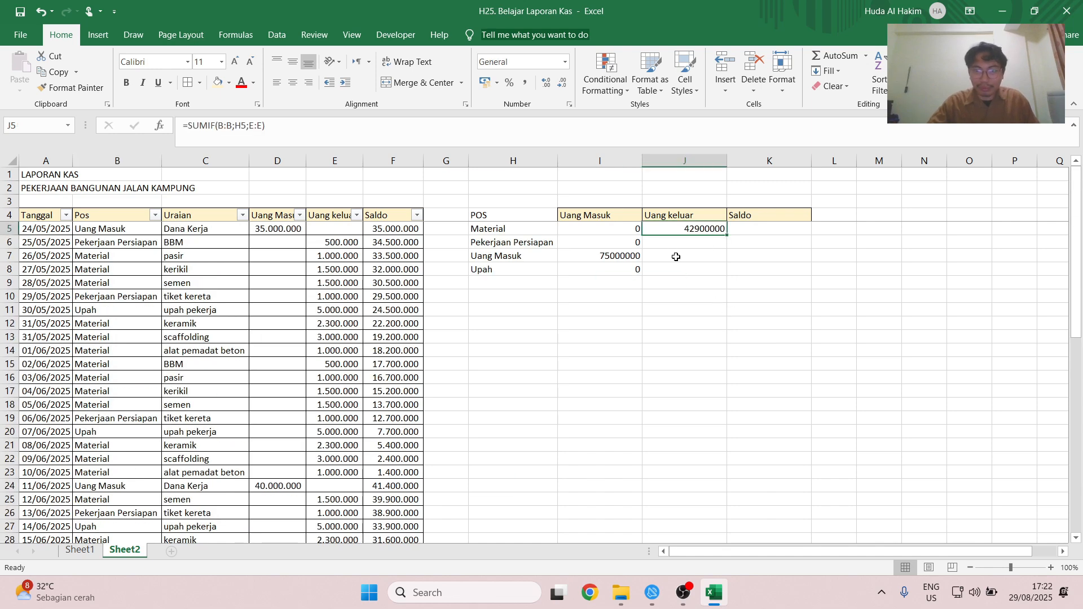
# Step: Clear the test entry below the report, deleting the contents of the block starting at A52
pyautogui.scroll(-13, 523, 306)
pyautogui.moveTo(51, 338); pyautogui.dragTo(394, 382)
pyautogui.press('Delete')
pyautogui.scroll(14, 709, 337)
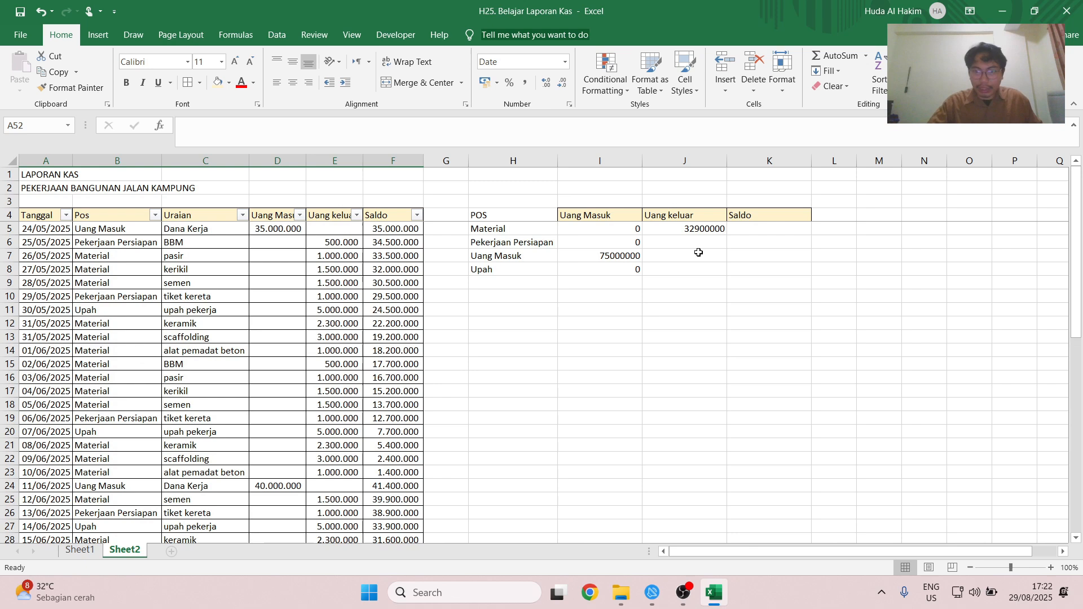
# Step: Copy the Uang keluar SUMIF formula from J5 down through J8 for the remaining Pos categories
pyautogui.click(668, 228)
pyautogui.hotkey('ctrl', 'c')
pyautogui.keyDown('shift'); pyautogui.click(682, 269); pyautogui.keyUp('shift')
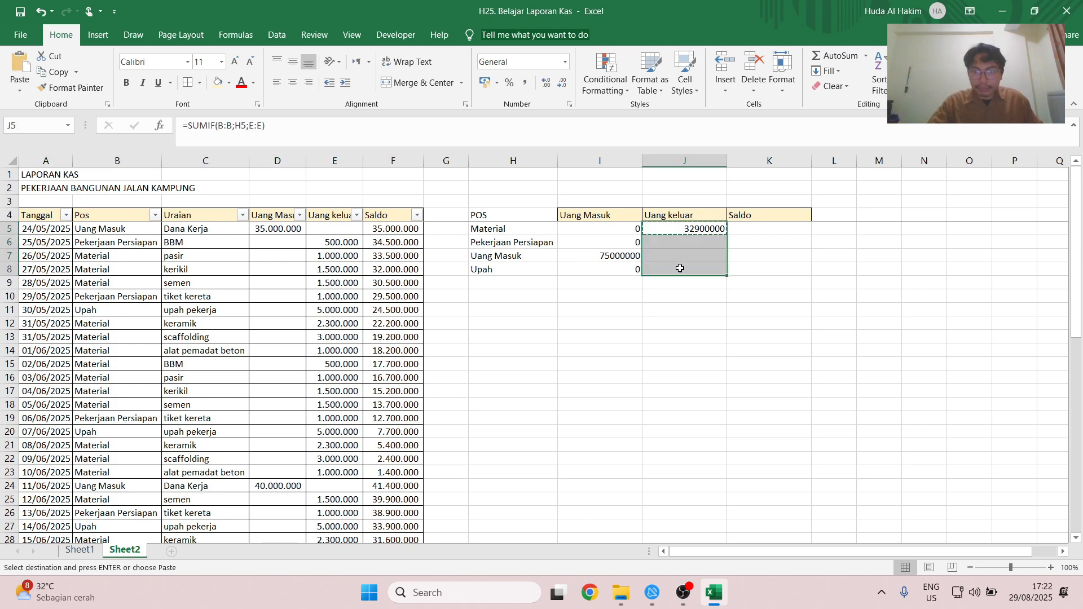
pyautogui.hotkey('ctrl', 'v')
# Step: Apply the comma number style to the summary amounts in I5:K9
pyautogui.moveTo(592, 232); pyautogui.dragTo(760, 274)
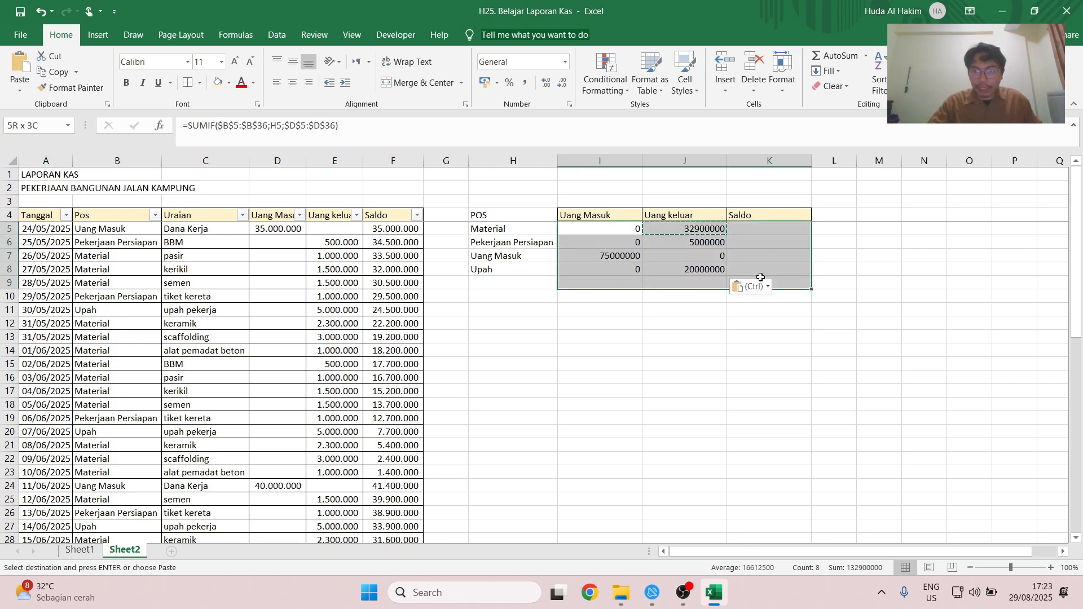
pyautogui.click(529, 85)
pyautogui.click(745, 229)
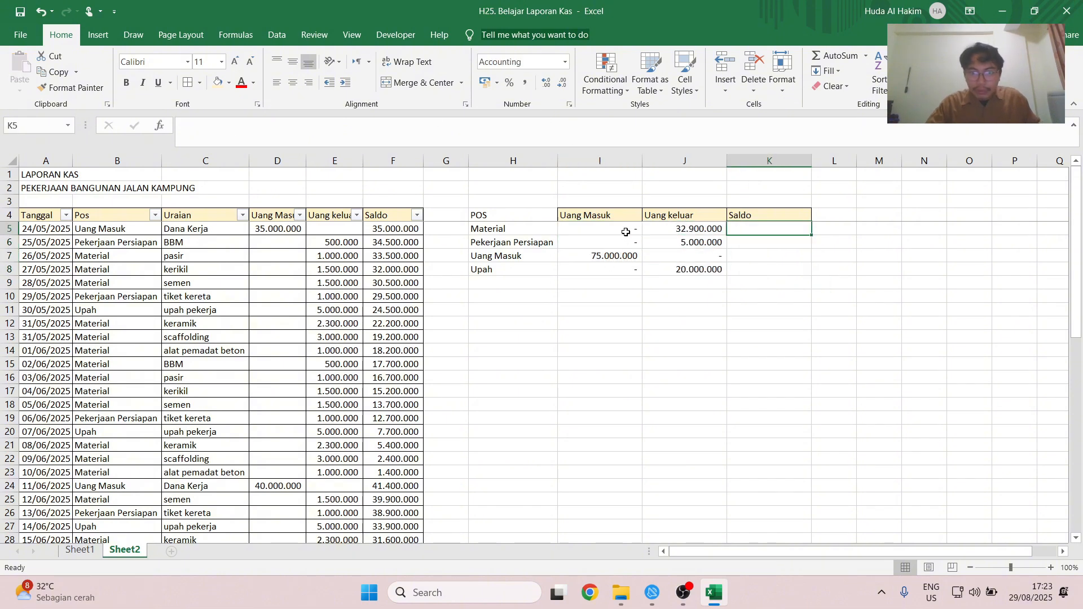
# Step: Apply all borders to the summary table body H5:K9, including the empty row beneath Upah
pyautogui.click(565, 214)
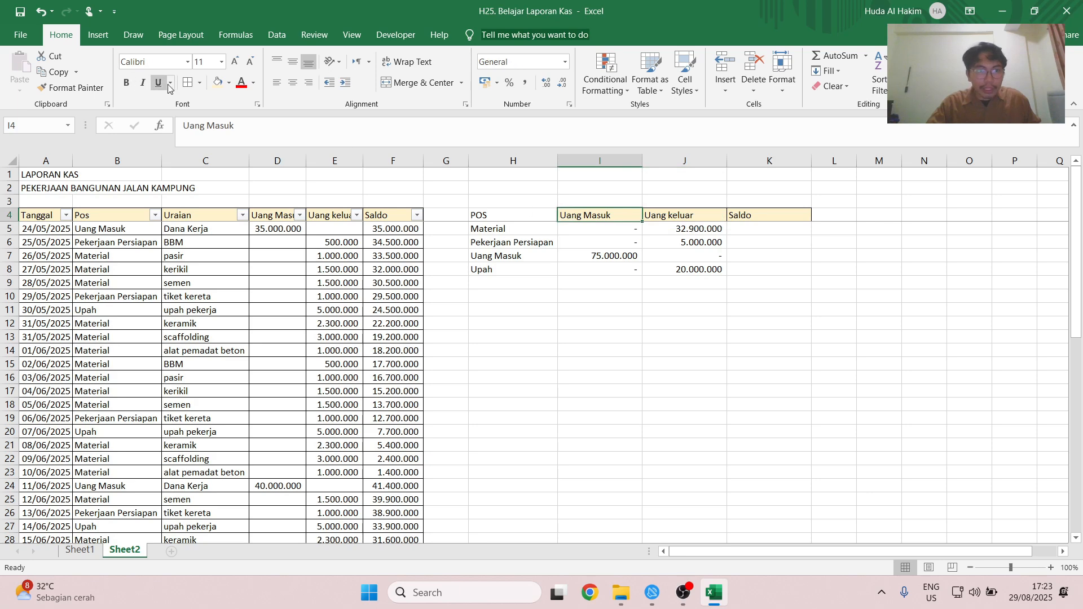
pyautogui.click(488, 226)
pyautogui.moveTo(488, 226); pyautogui.dragTo(748, 269)
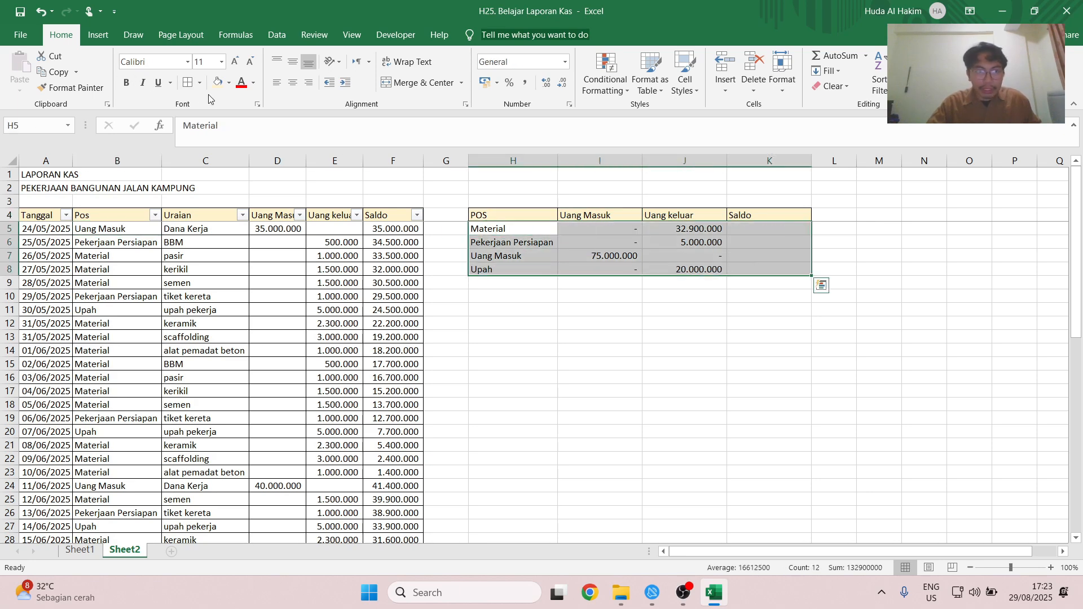
pyautogui.keyDown('shift'); pyautogui.click(746, 285); pyautogui.keyUp('shift')
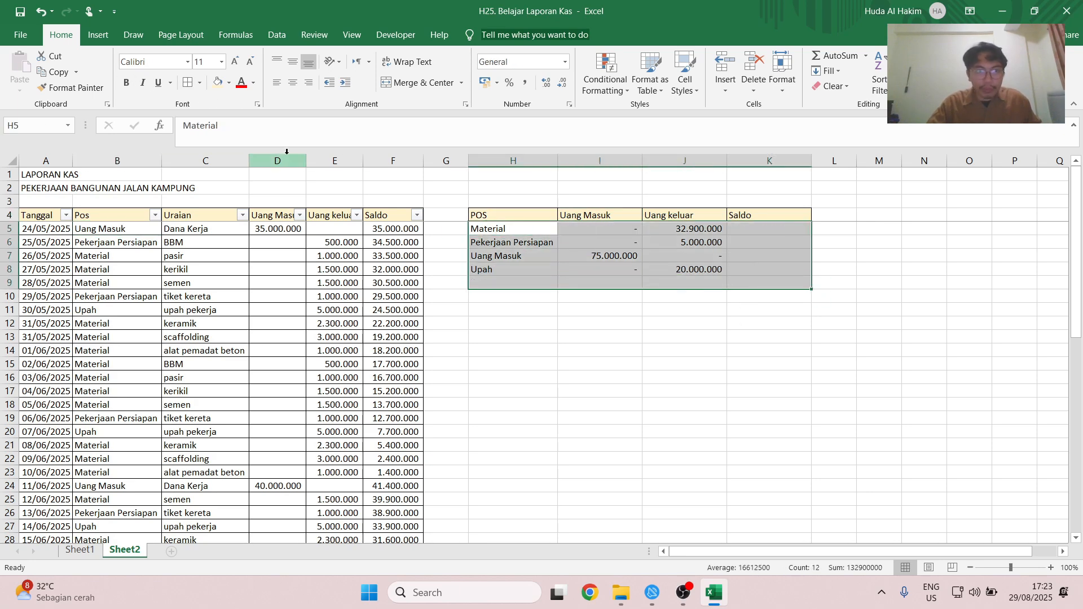
pyautogui.click(199, 84)
pyautogui.click(205, 208)
# Step: Label the last summary row TOTAL in H9
pyautogui.click(615, 283)
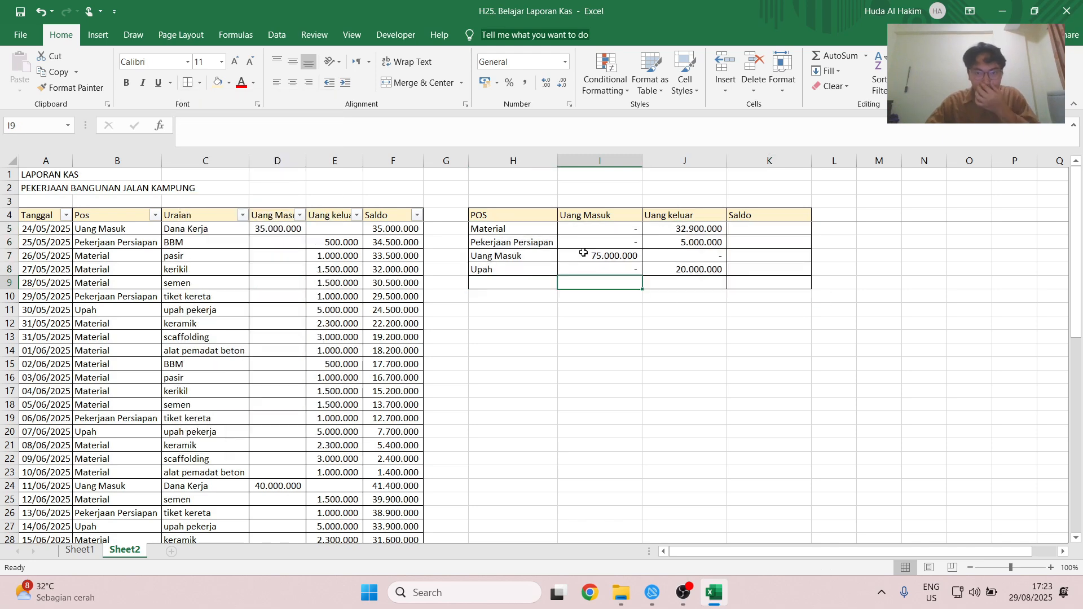
pyautogui.press('Left')
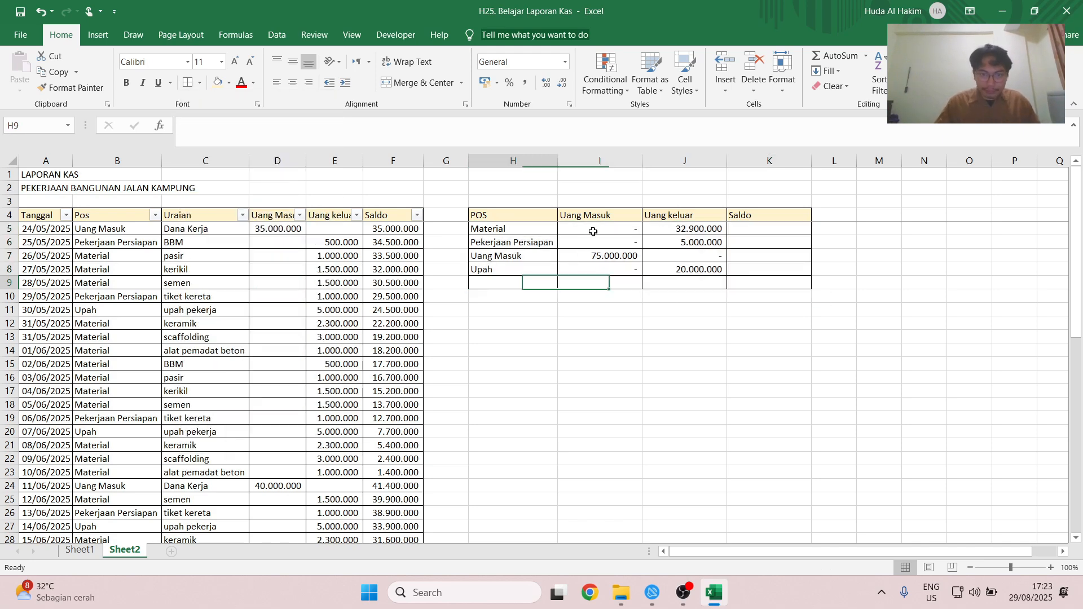
pyautogui.write('TOTAL')
pyautogui.press('Tab')
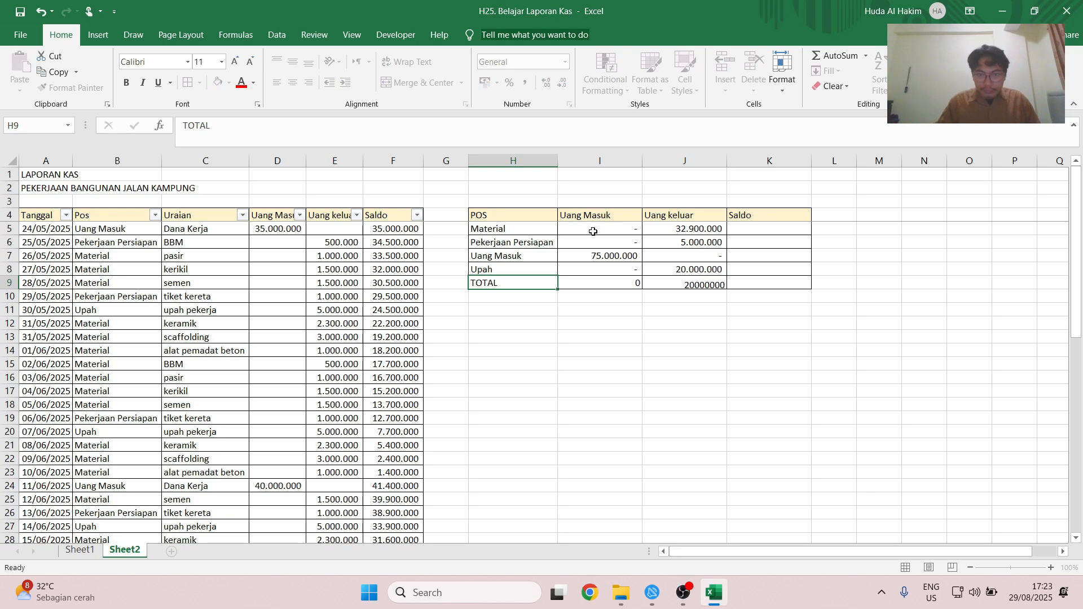
# Step: Total the Uang Masuk column in I9 with a SUM formula over I5:I8
pyautogui.write('=sum')
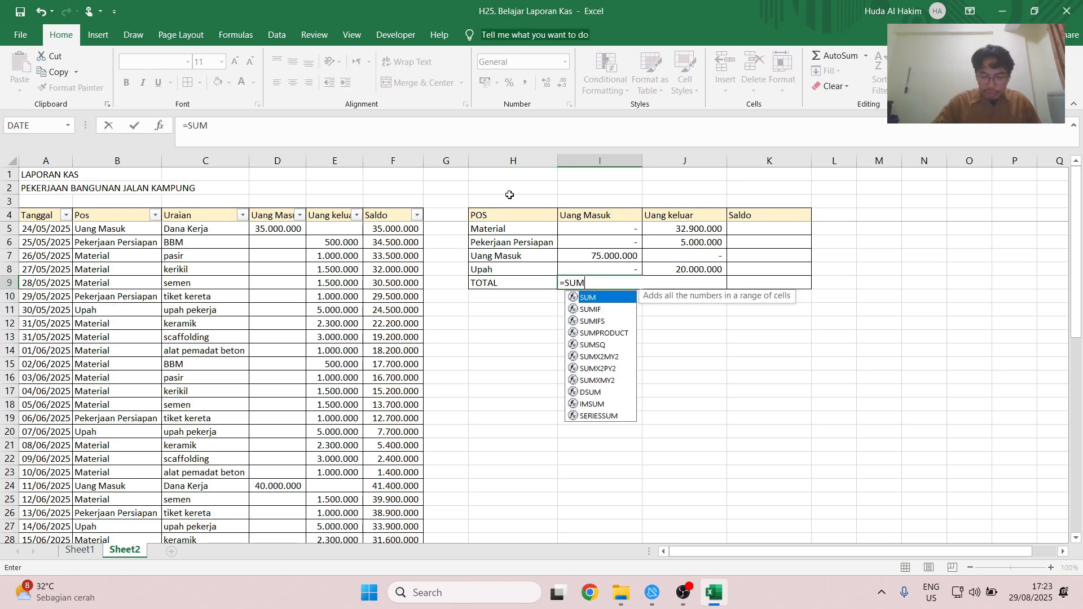
pyautogui.press('Tab')
pyautogui.press('Up')
pyautogui.hotkey('shift', 'Up')
pyautogui.hotkey('shift', 'Up')
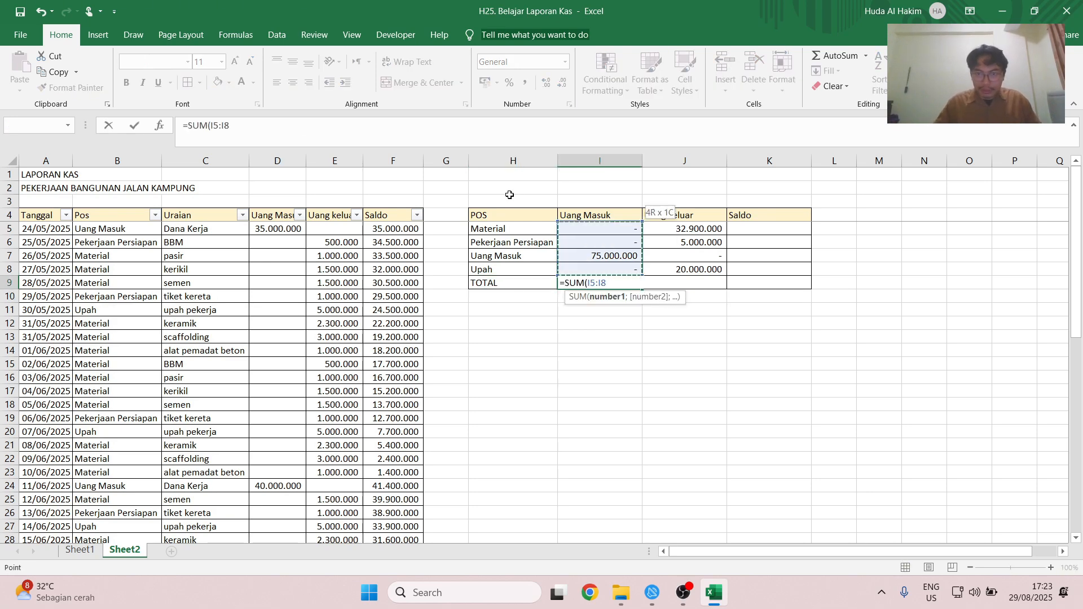
pyautogui.press('Tab')
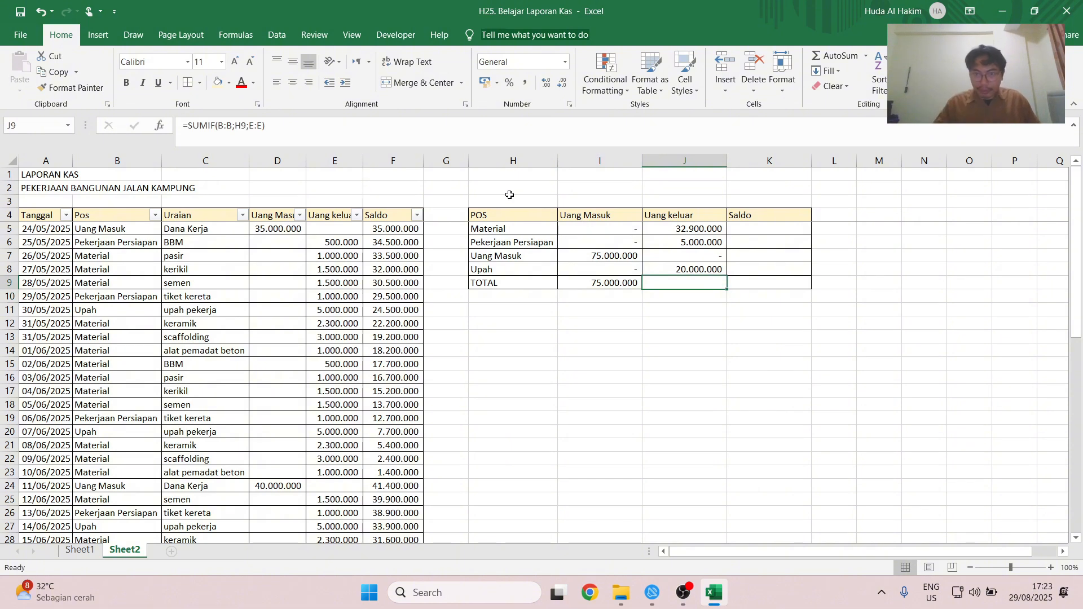
# Step: Total the Uang keluar amounts J5:J8 in J9 using AutoSum
pyautogui.press('Up')
pyautogui.press('Up')
pyautogui.press('Up')
pyautogui.press('Up')
pyautogui.press('Up')
pyautogui.press('Down')
pyautogui.hotkey('shift', 'Down')
pyautogui.hotkey('shift', 'Down')
pyautogui.hotkey('shift', 'Down')
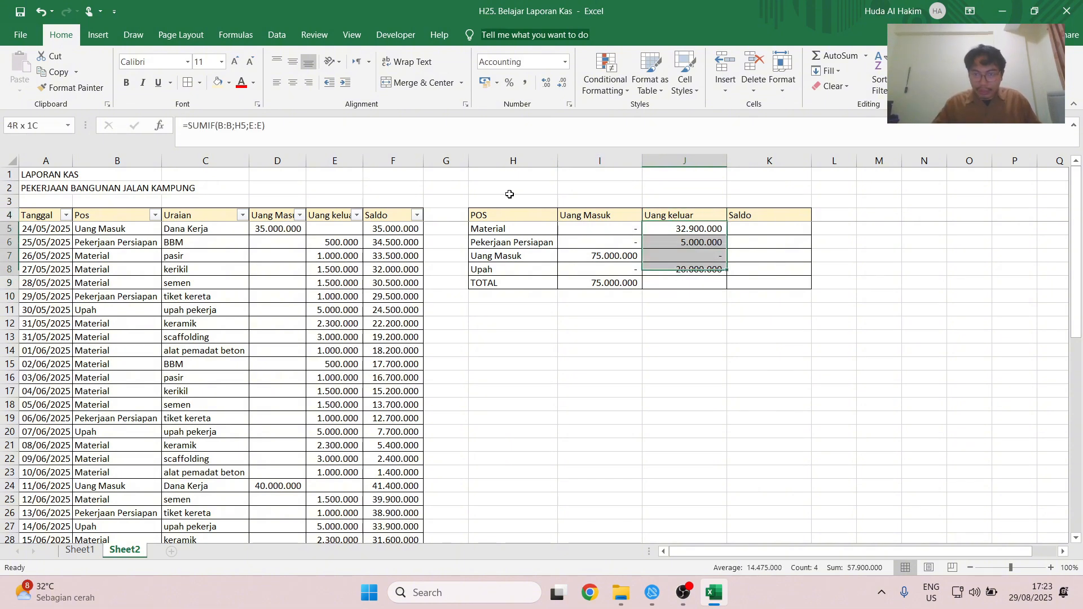
pyautogui.hotkey('shift', 'Down')
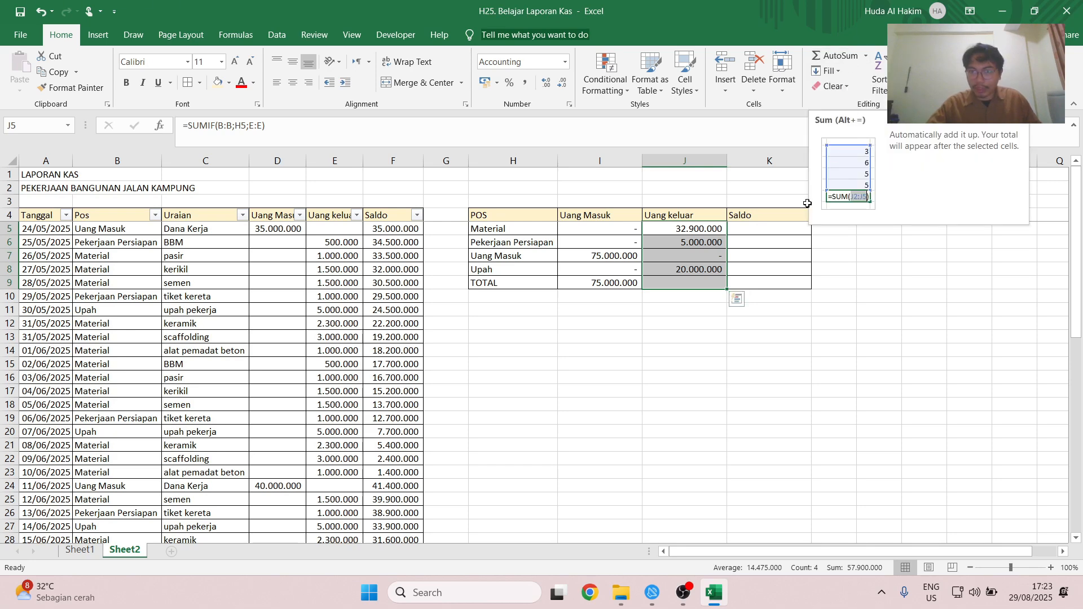
pyautogui.click(760, 269)
pyautogui.moveTo(715, 229); pyautogui.dragTo(702, 283)
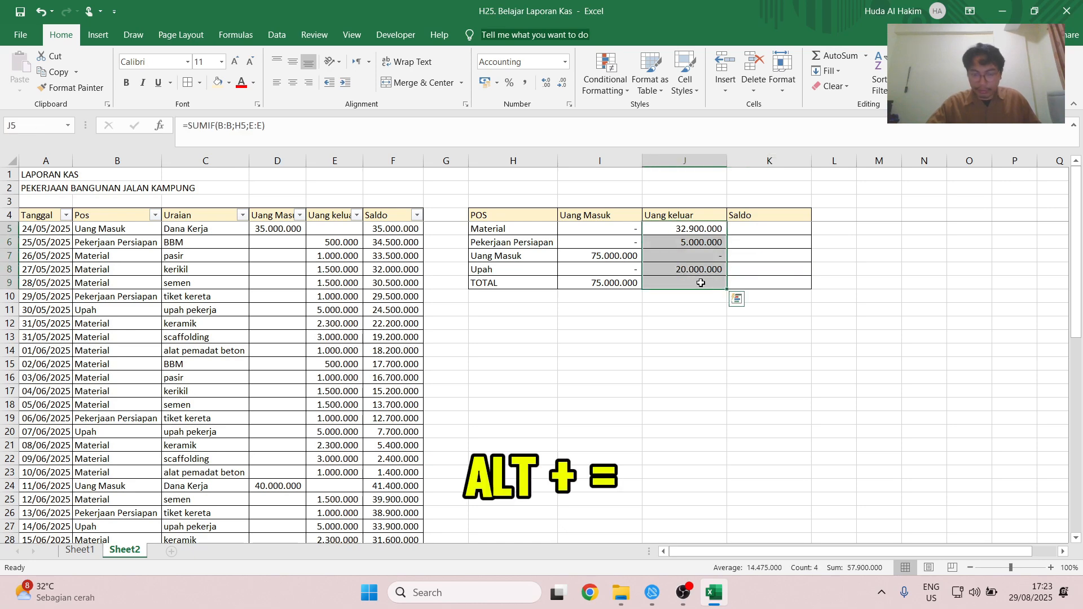
pyautogui.hotkey('alt', '=')
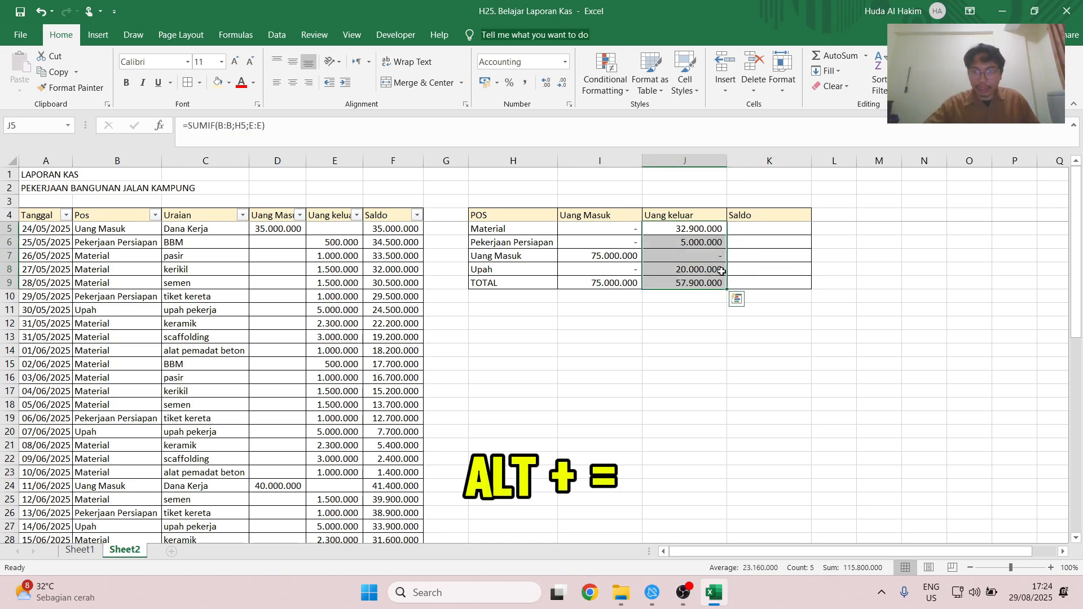
# Step: Calculate the overall Saldo in K9 by subtracting total Uang keluar from total Uang Masuk: =I9-J9
pyautogui.click(776, 281)
pyautogui.write('=')
pyautogui.press('Left')
pyautogui.press('Left')
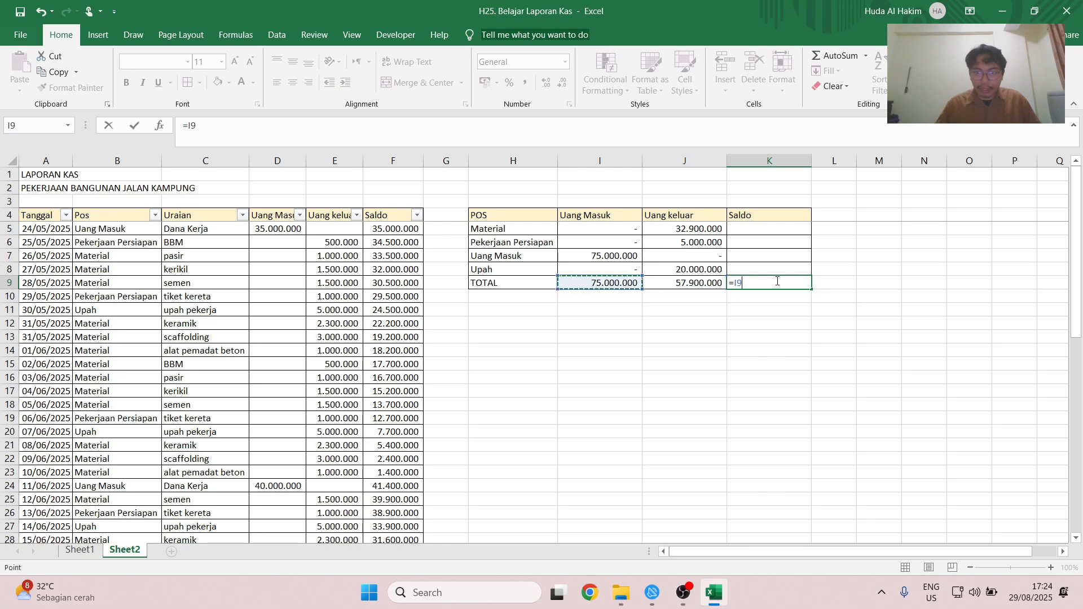
pyautogui.write('-')
pyautogui.press('Left')
pyautogui.hotkey('ctrl', 'Return')
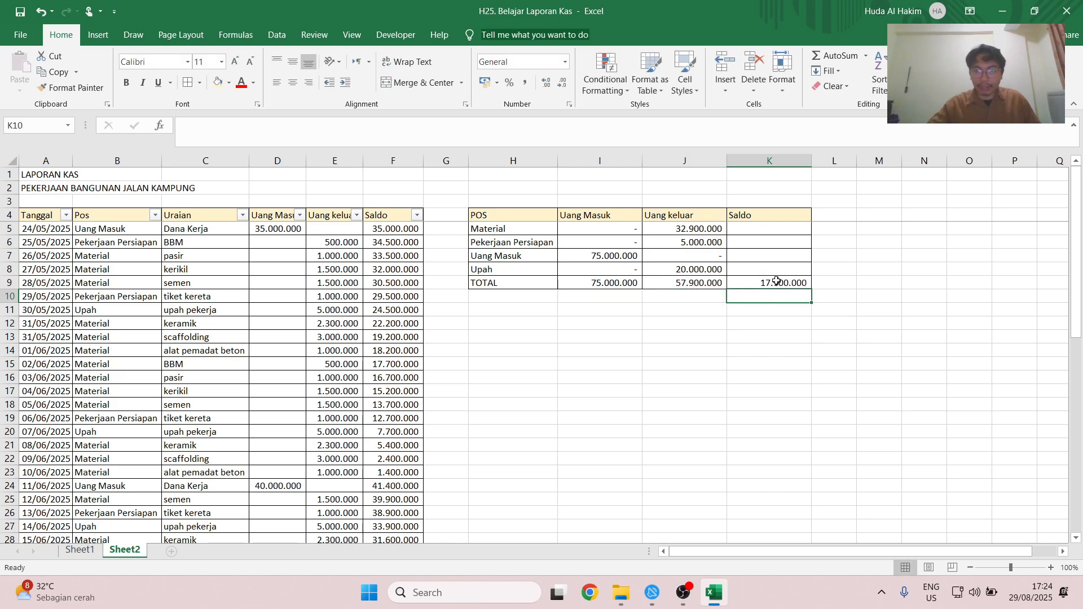
# Step: Review the finished summary table and its Material, Pekerjaan Persiapan, Uang Masuk and Upah categories
pyautogui.click(489, 216)
pyautogui.hotkey('ctrl', 'a')
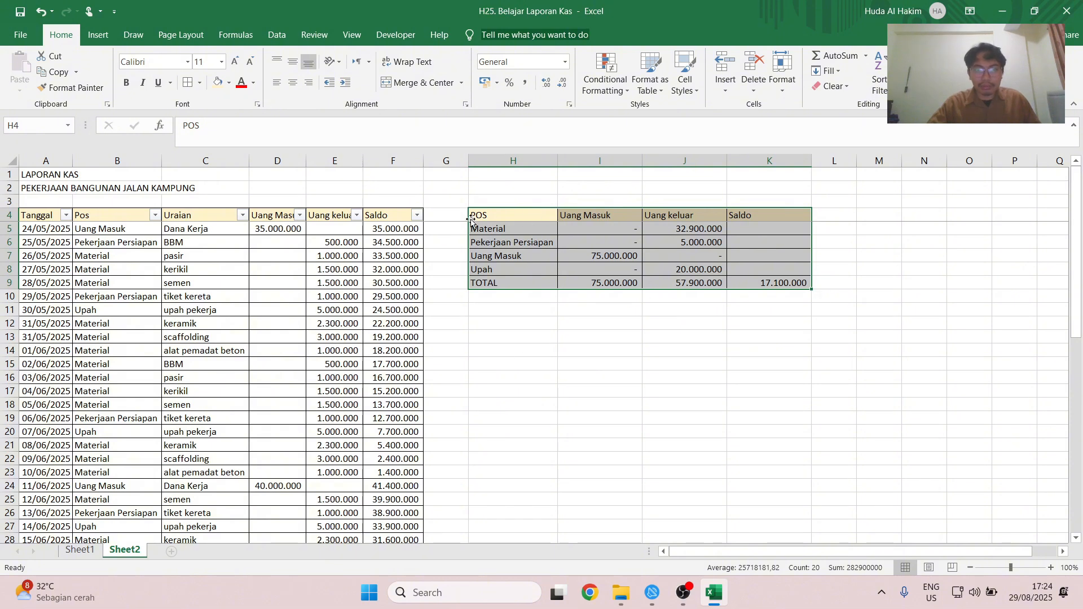
pyautogui.click(530, 228)
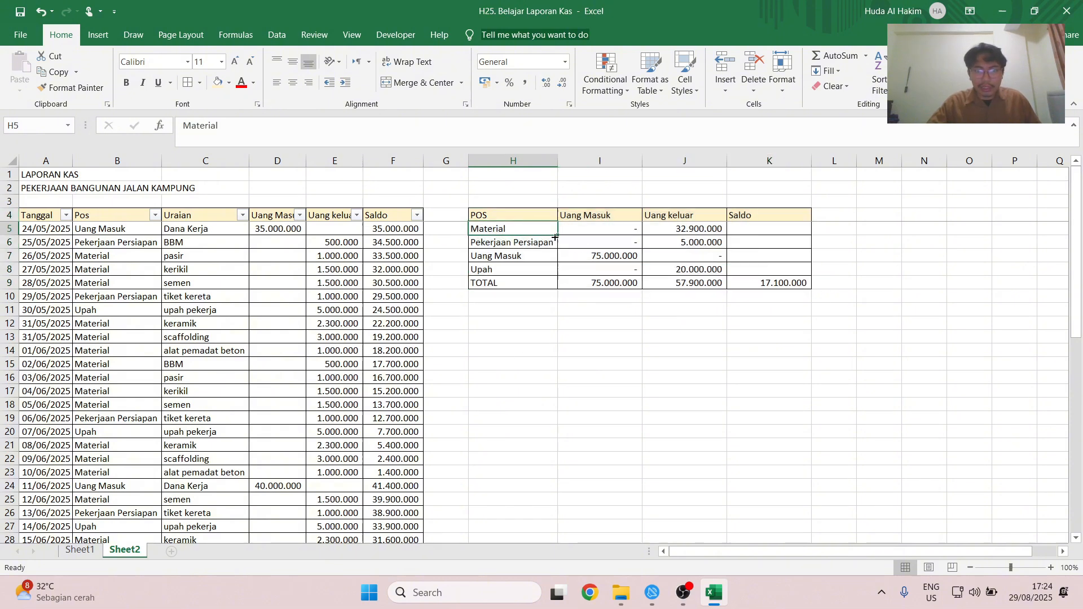
pyautogui.click(546, 244)
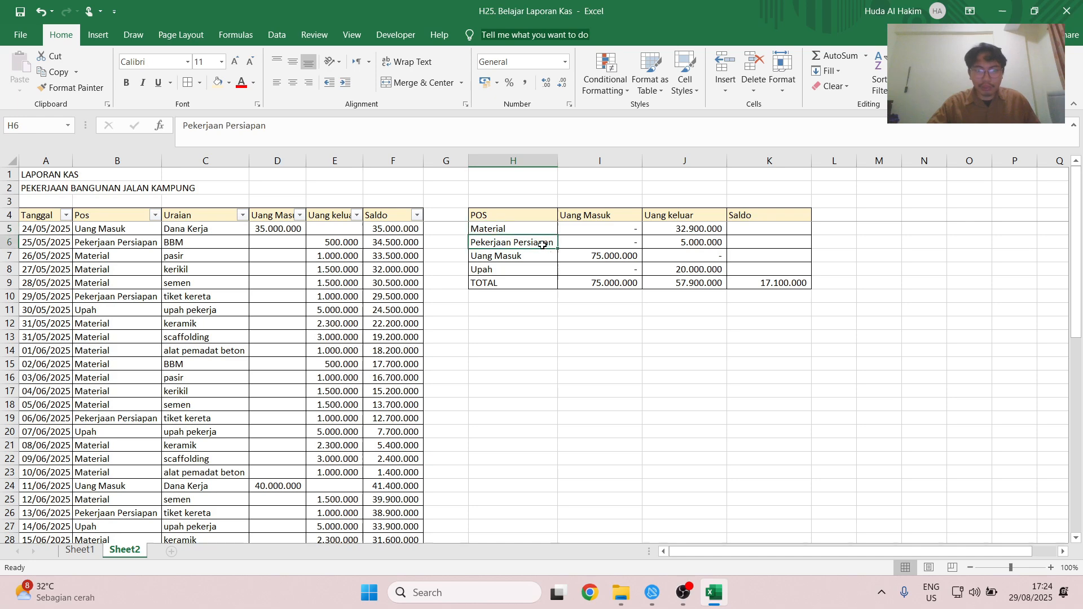
pyautogui.click(492, 260)
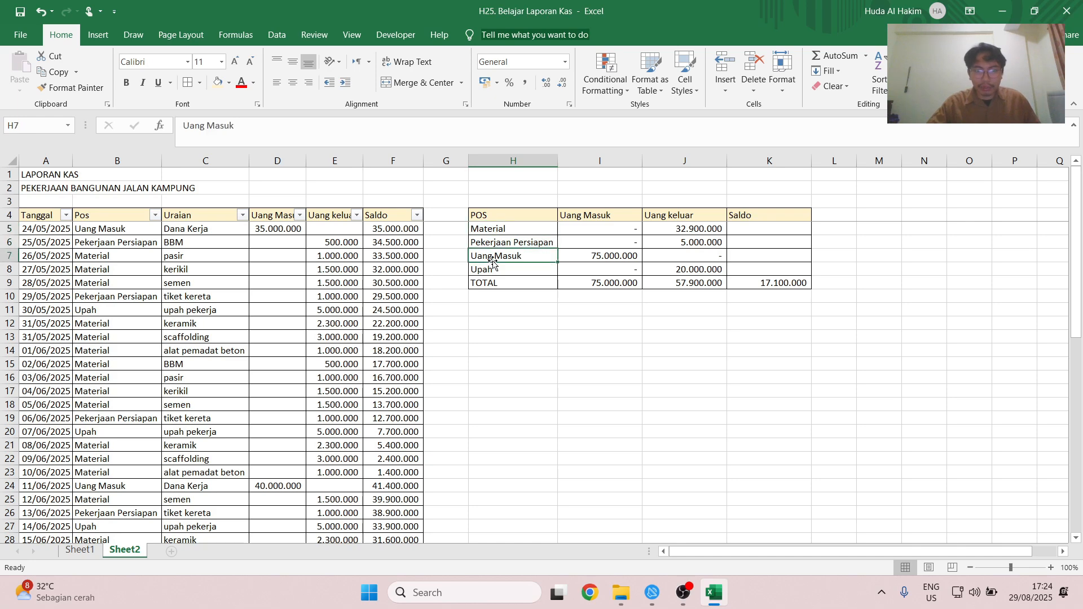
pyautogui.click(535, 274)
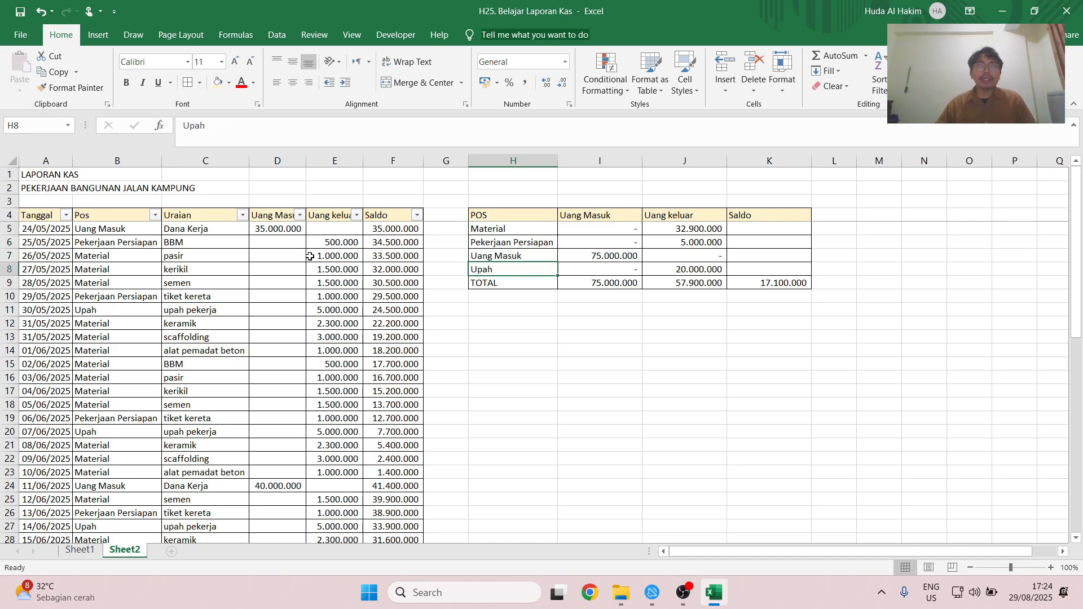